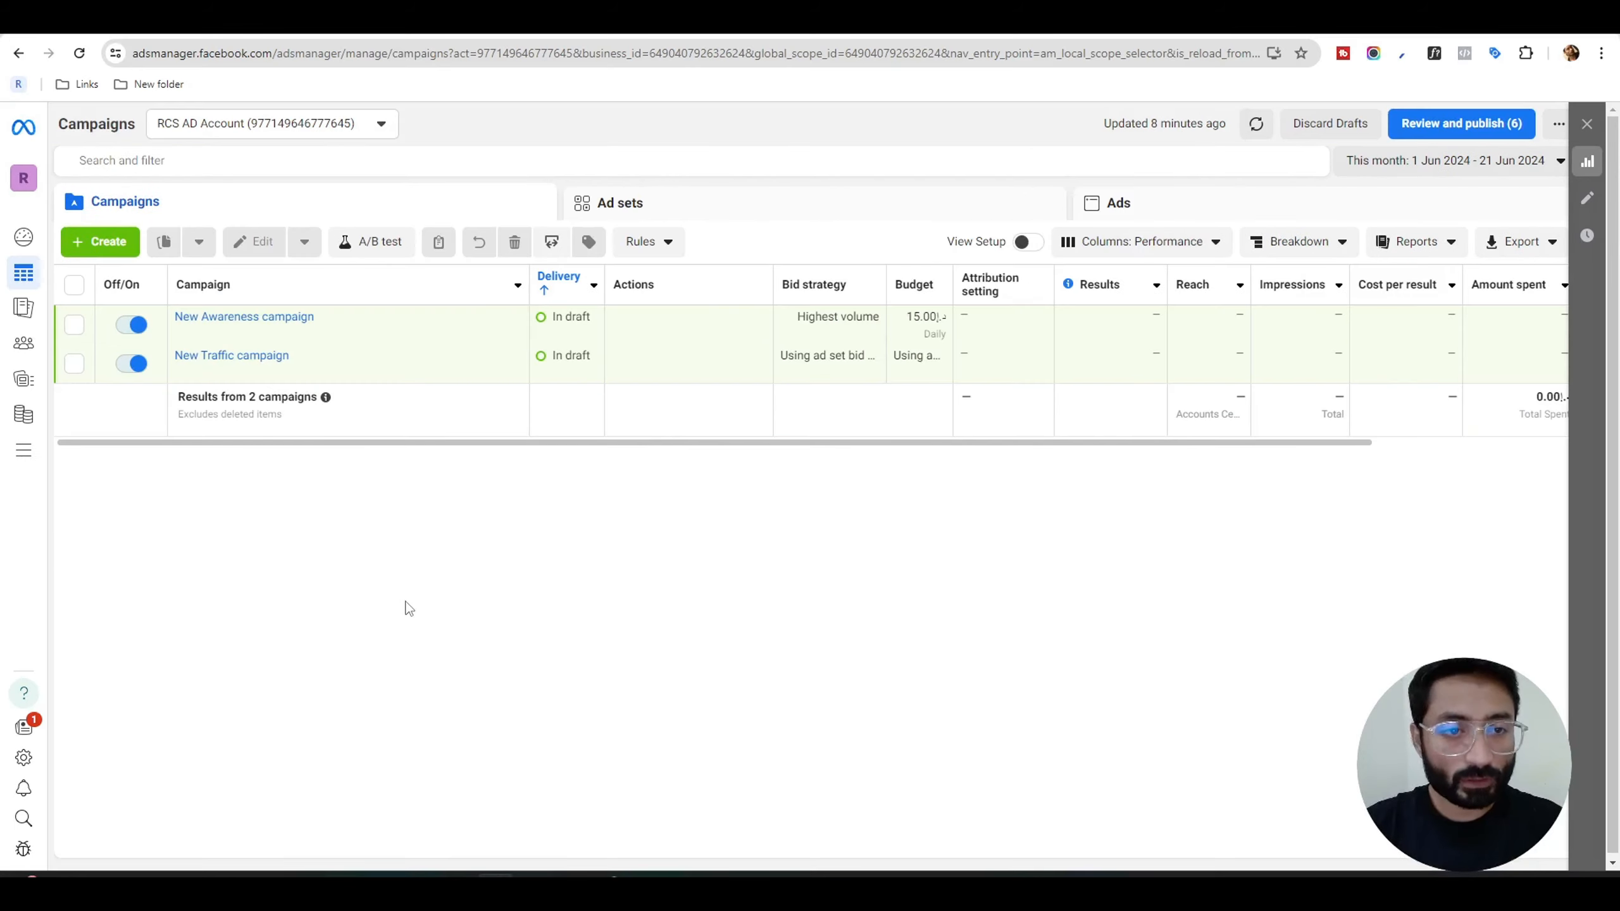
Create a new auction campaign with the Leads objective, using the manual leads campaign setup.
left_click(107, 242)
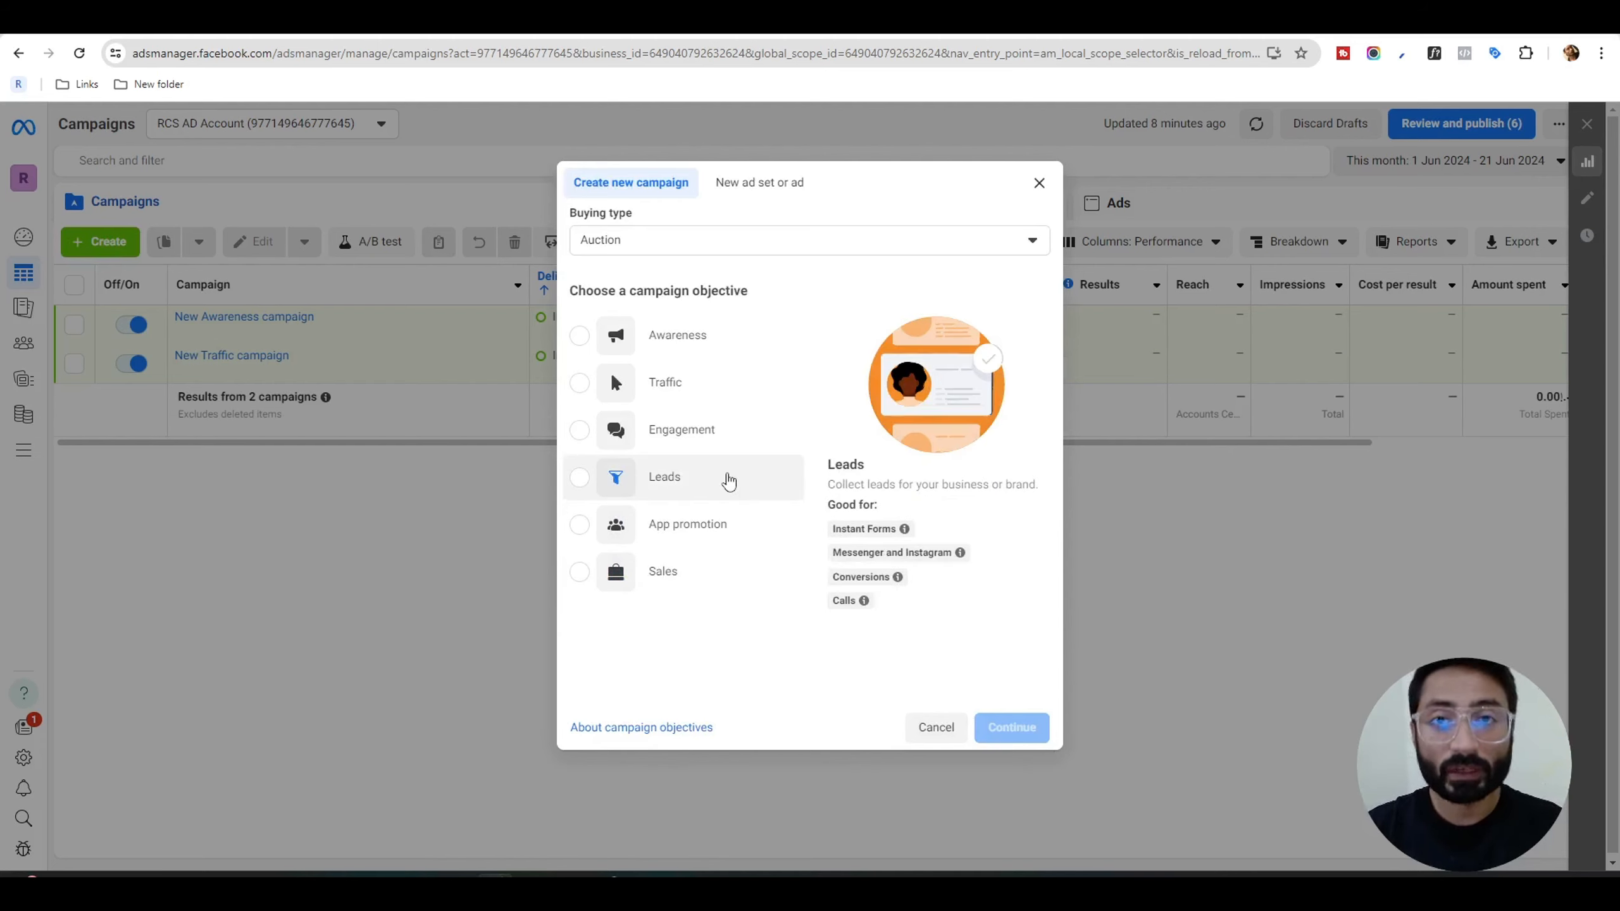
left_click(704, 349)
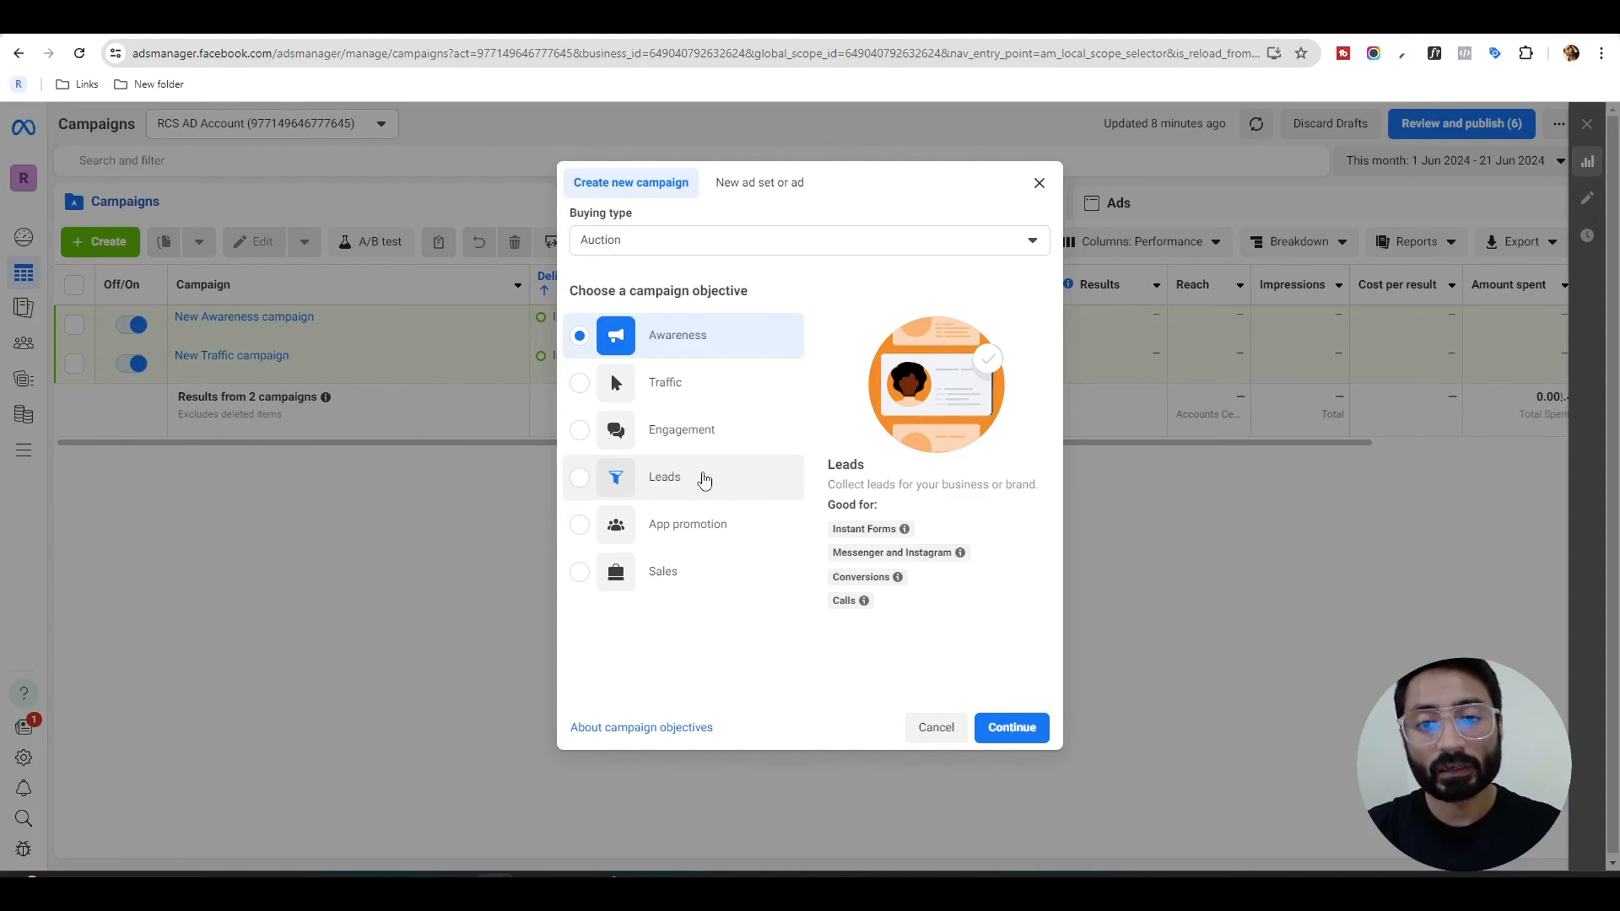
left_click(704, 480)
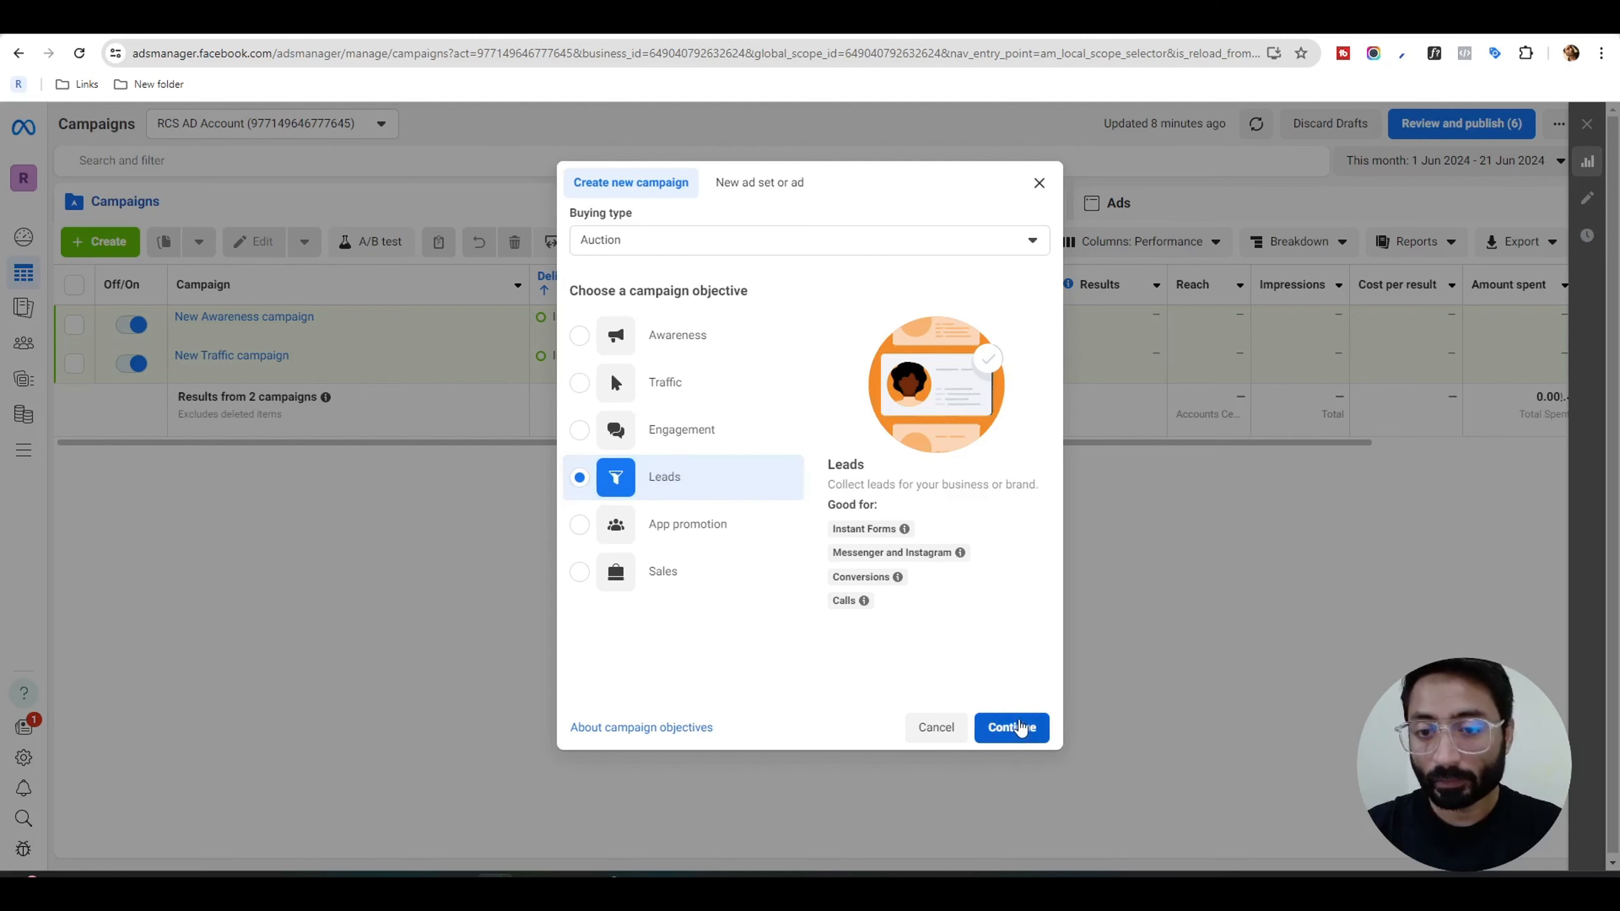
left_click(1014, 727)
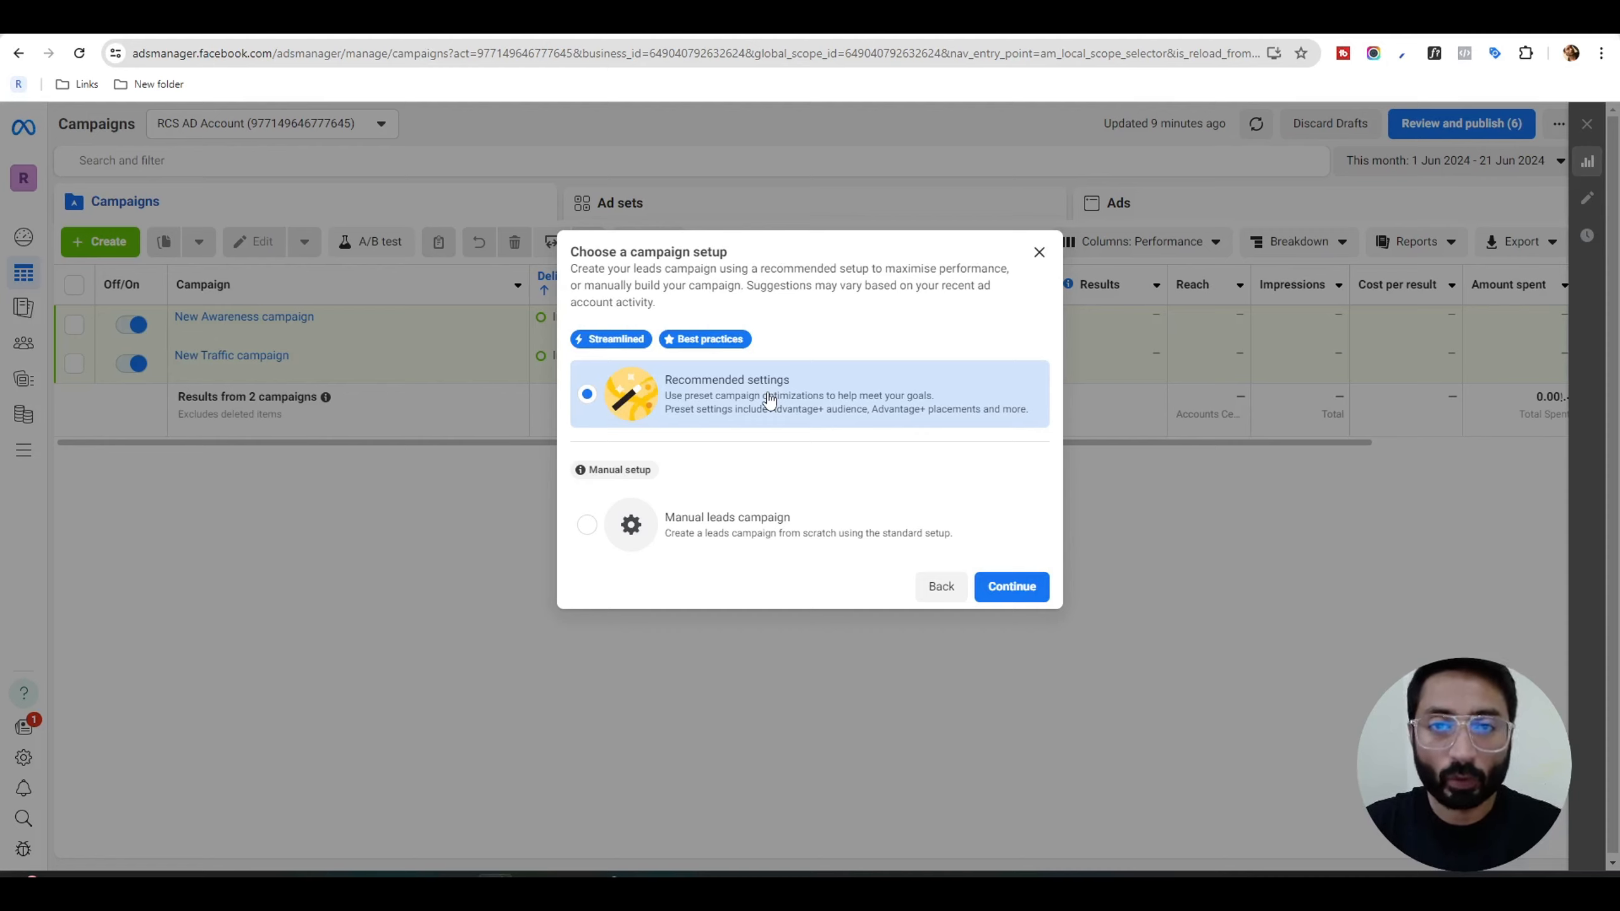
left_click(846, 538)
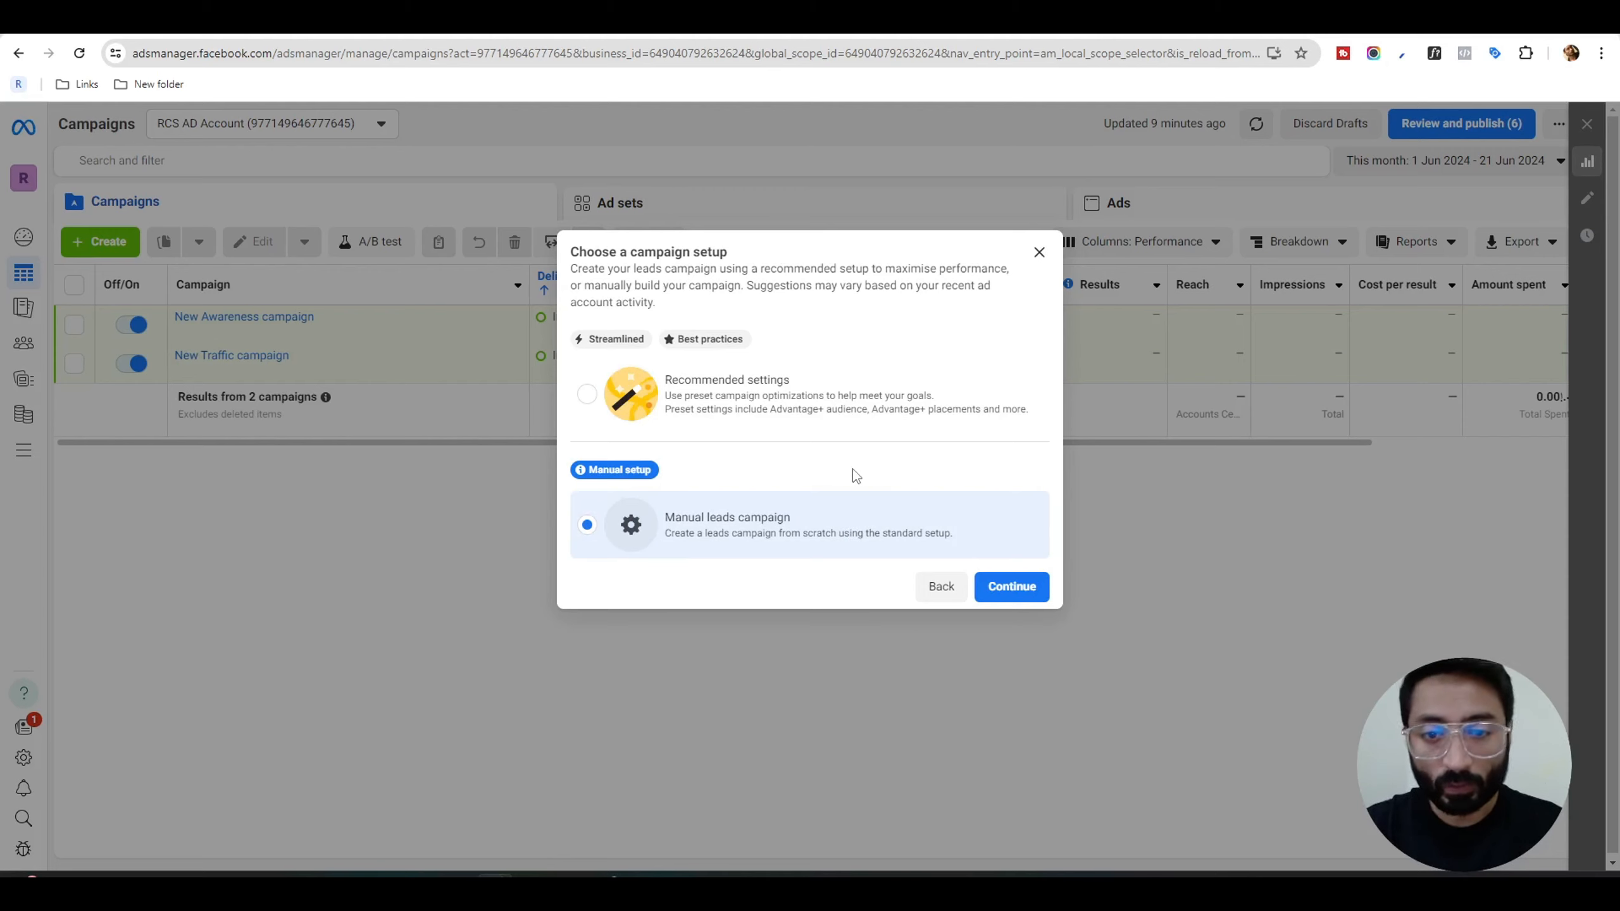
left_click(1021, 587)
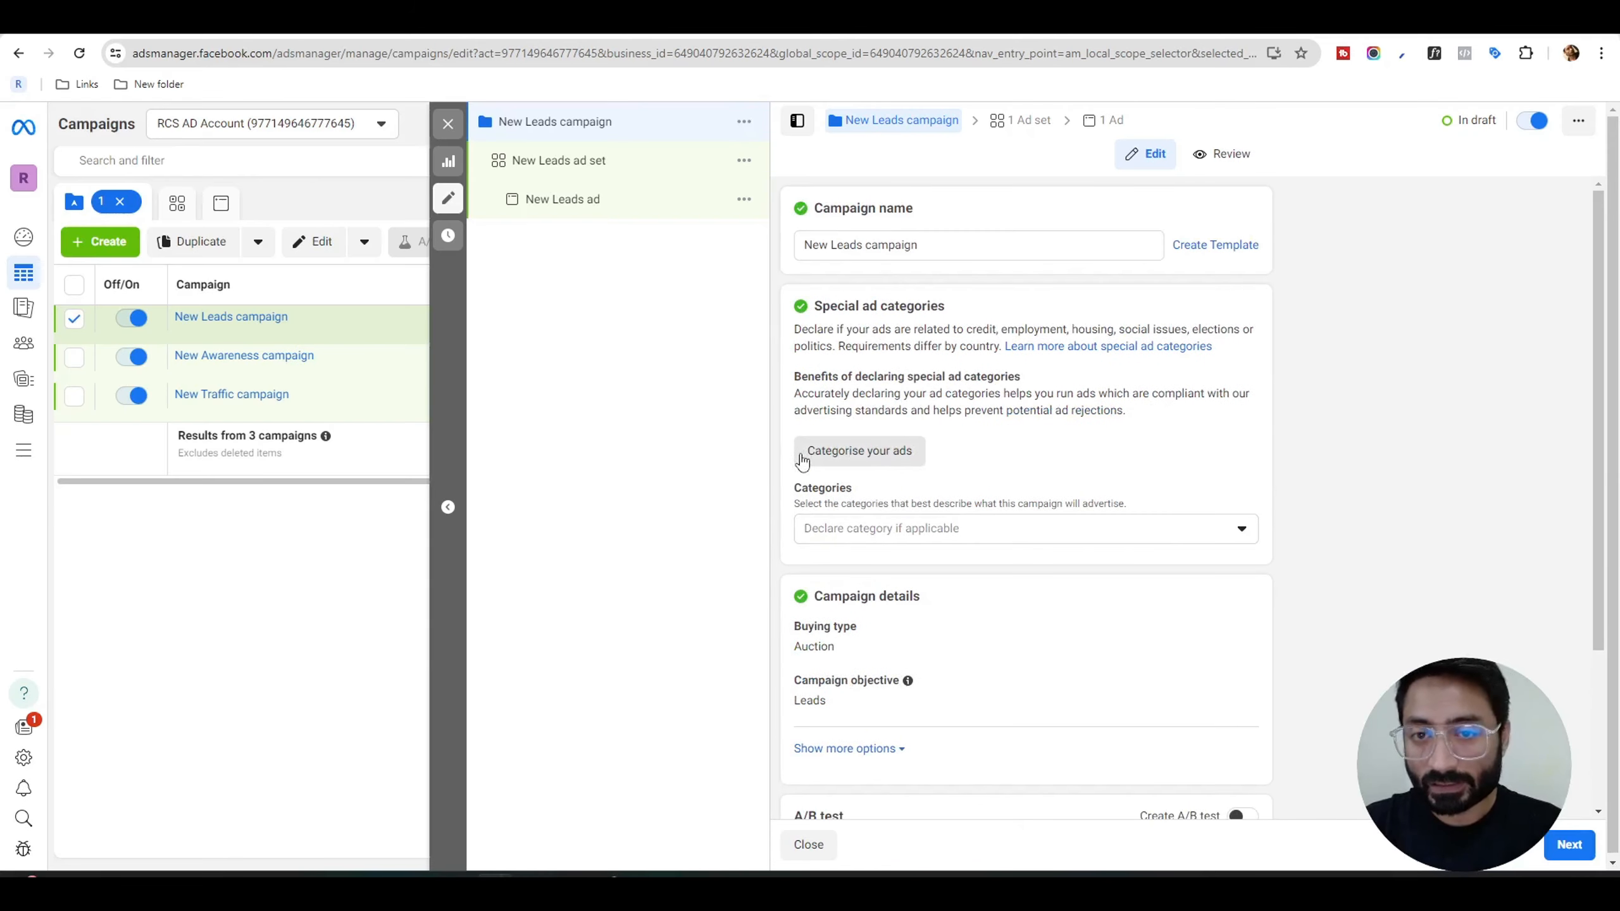
Declare Housing as the campaign's special ad category.
left_click(1149, 541)
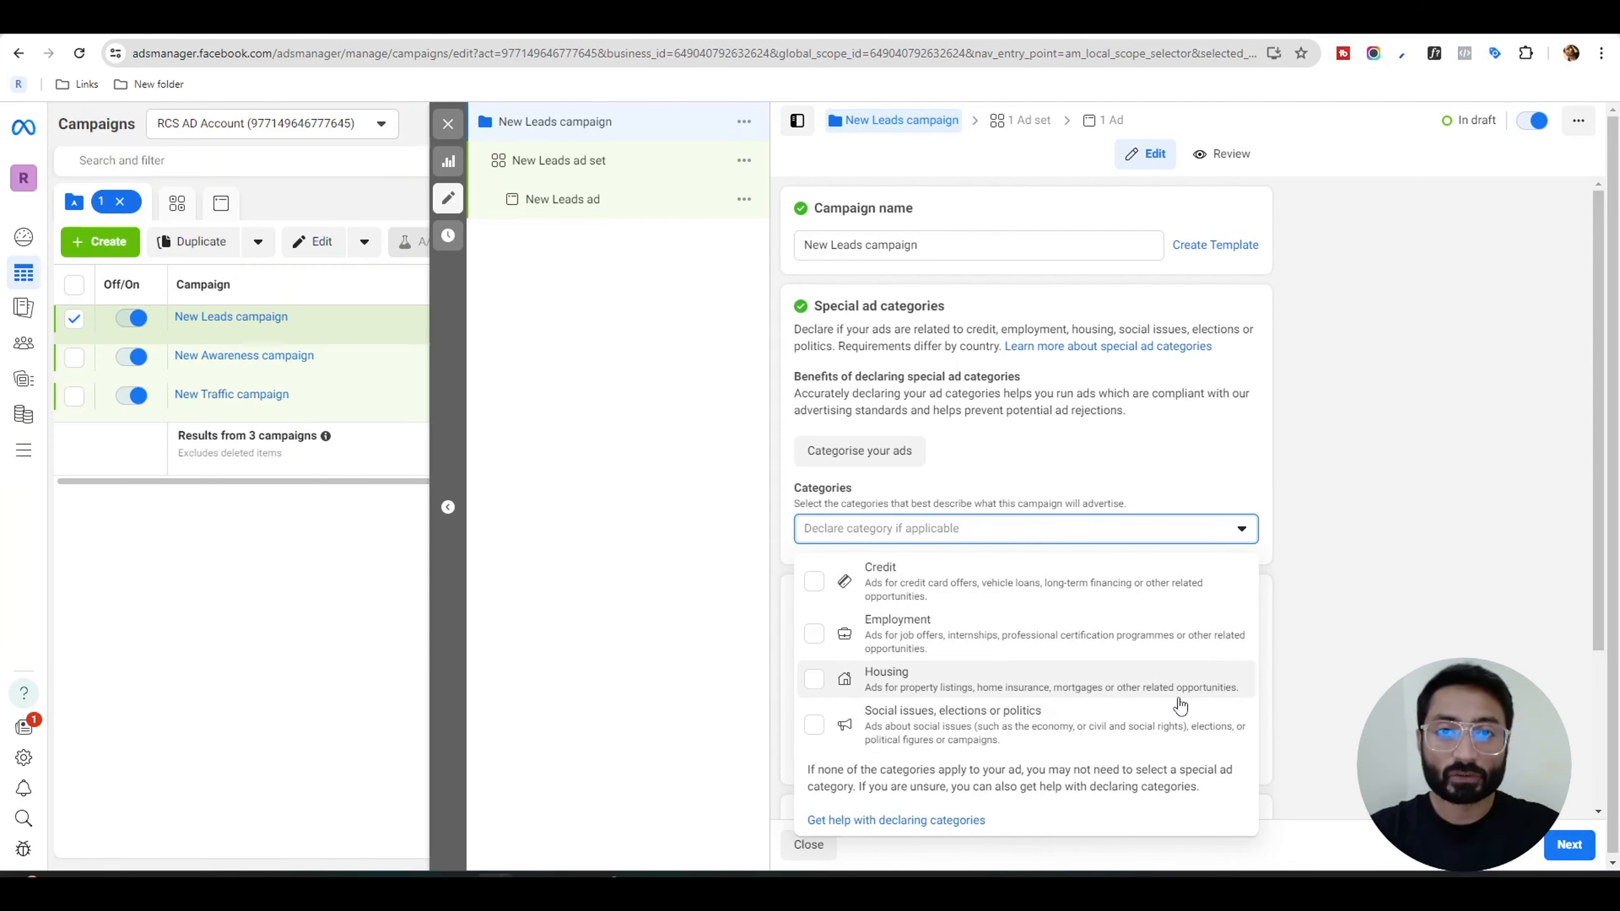
left_click(1138, 683)
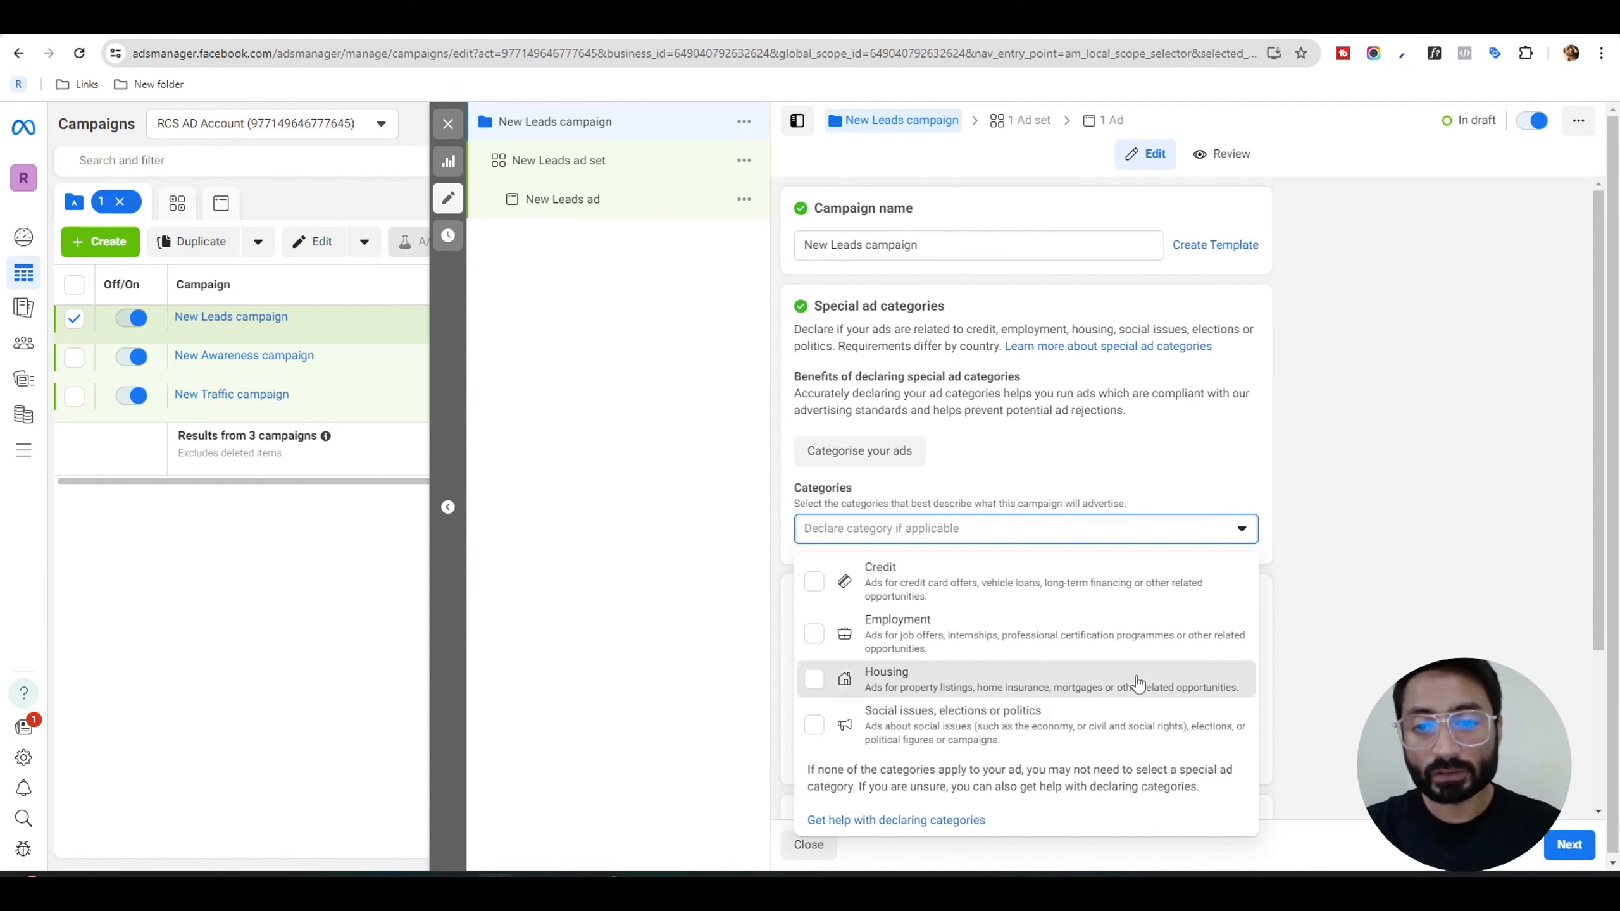
left_click(1369, 593)
Turn on the Advantage campaign budget with a daily budget of 60.00 AED and continue to the ad set.
scroll(977, 422, "down", 5)
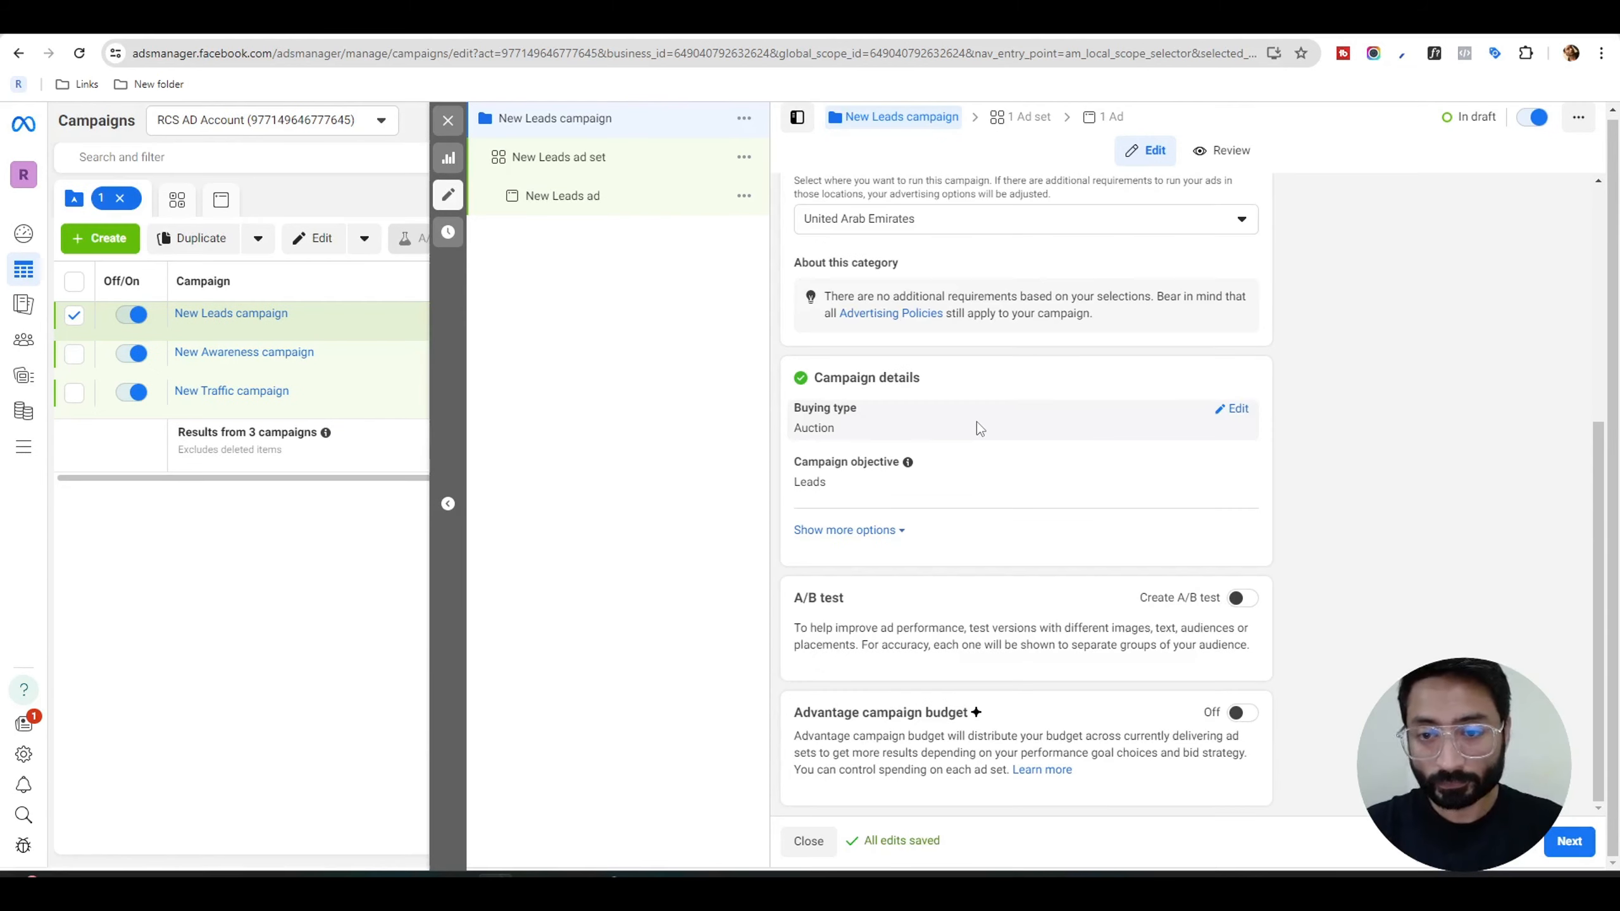
left_click(1245, 713)
scroll(1253, 723, "down", 5)
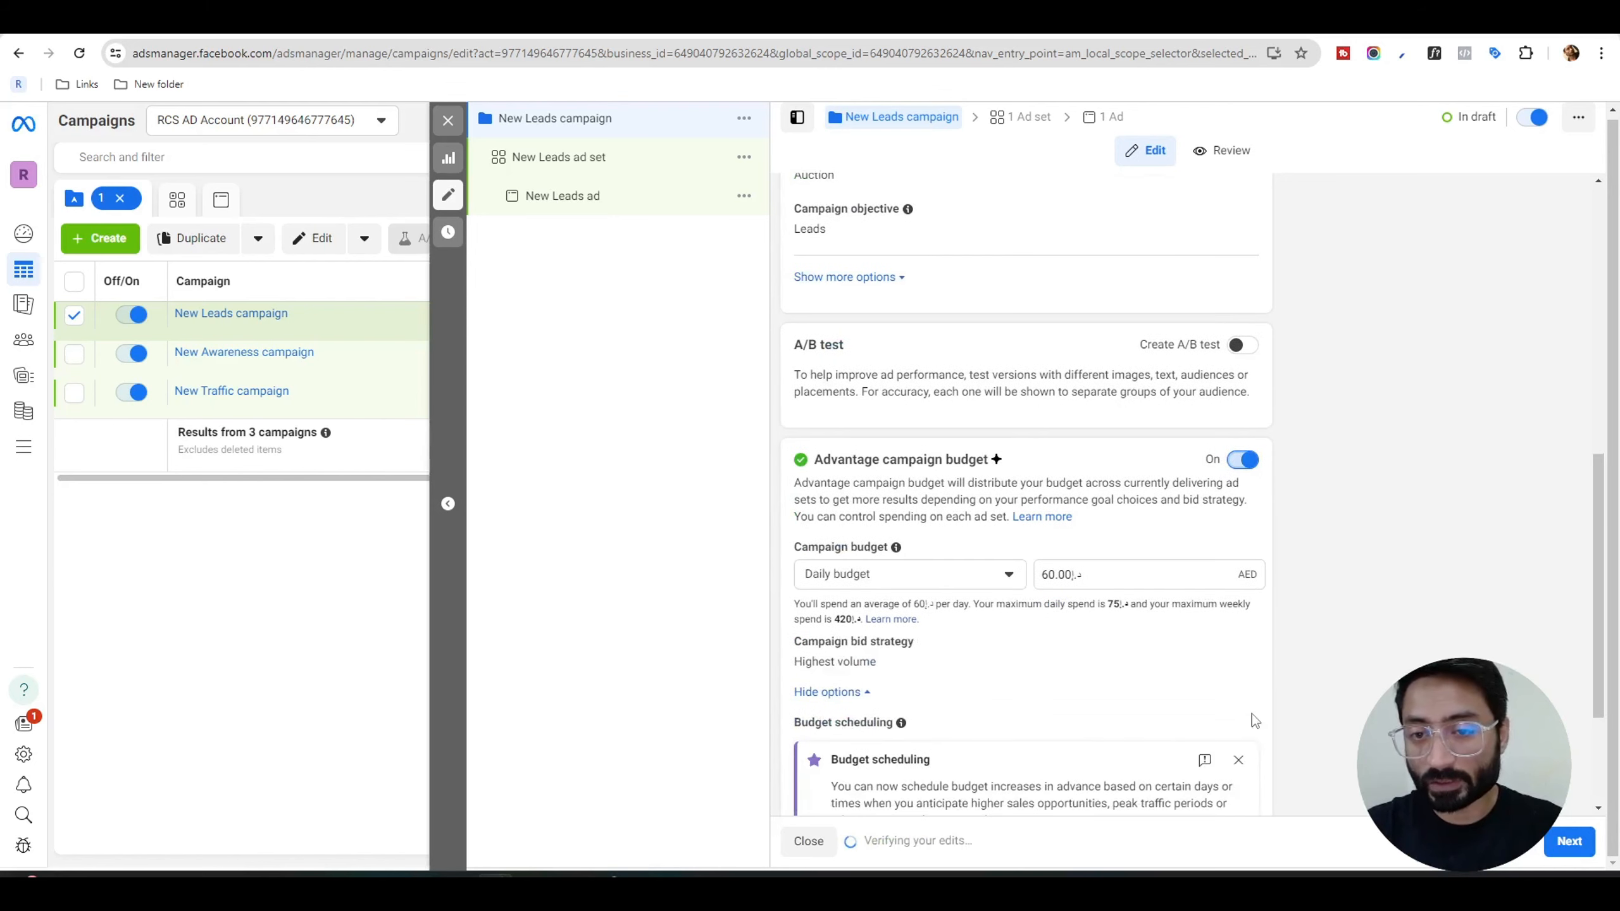
left_click(1136, 409)
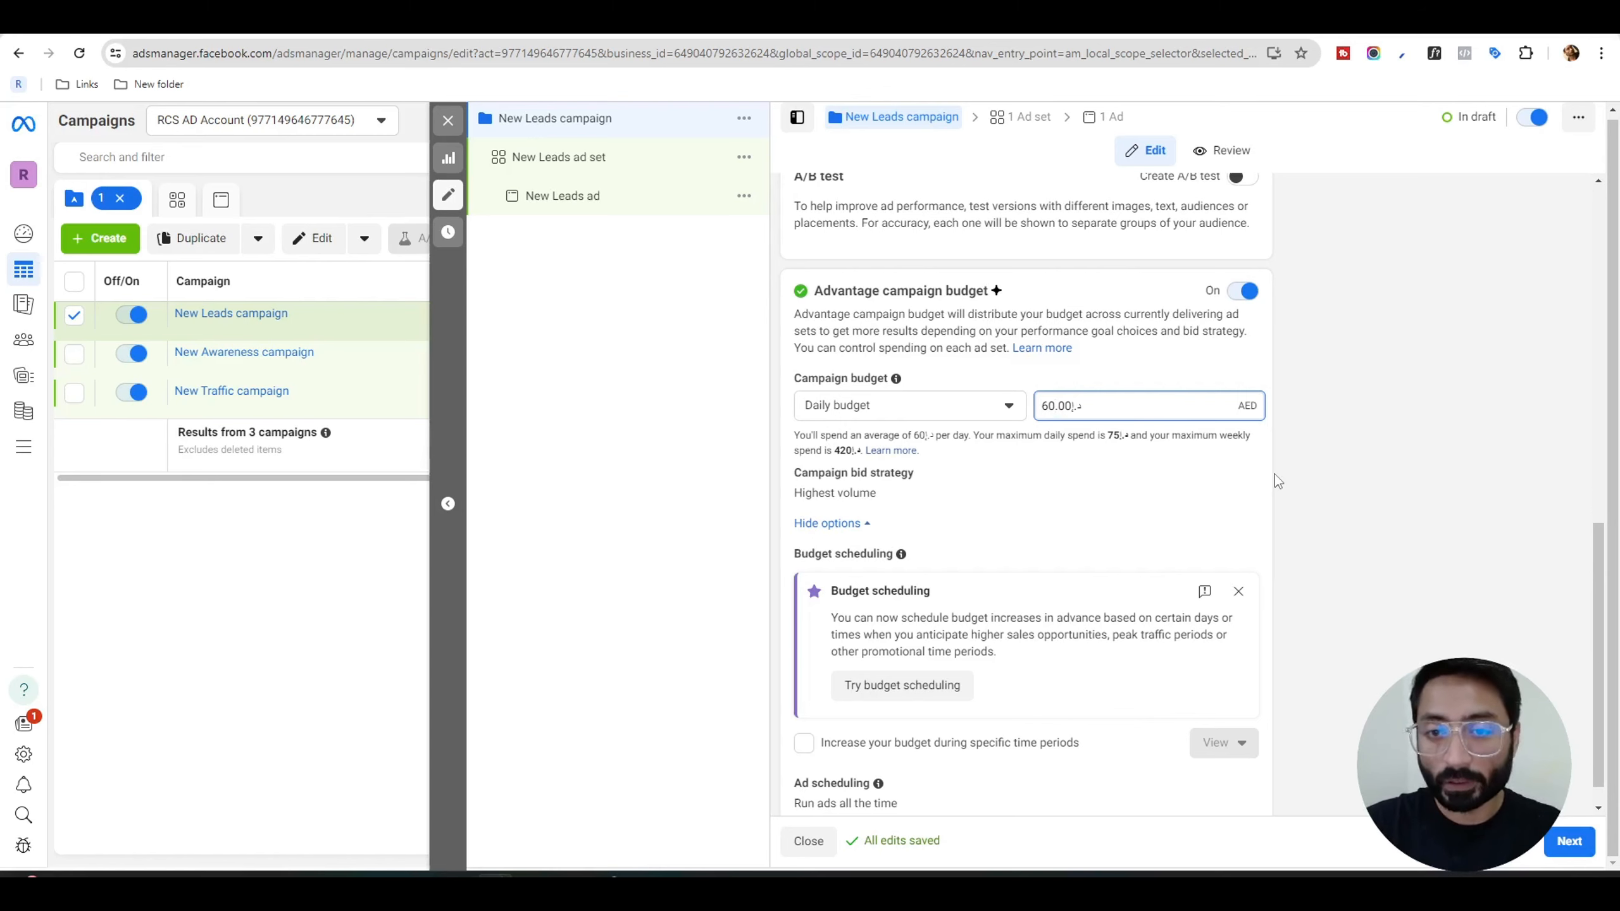
scroll(1275, 473, "down", 1)
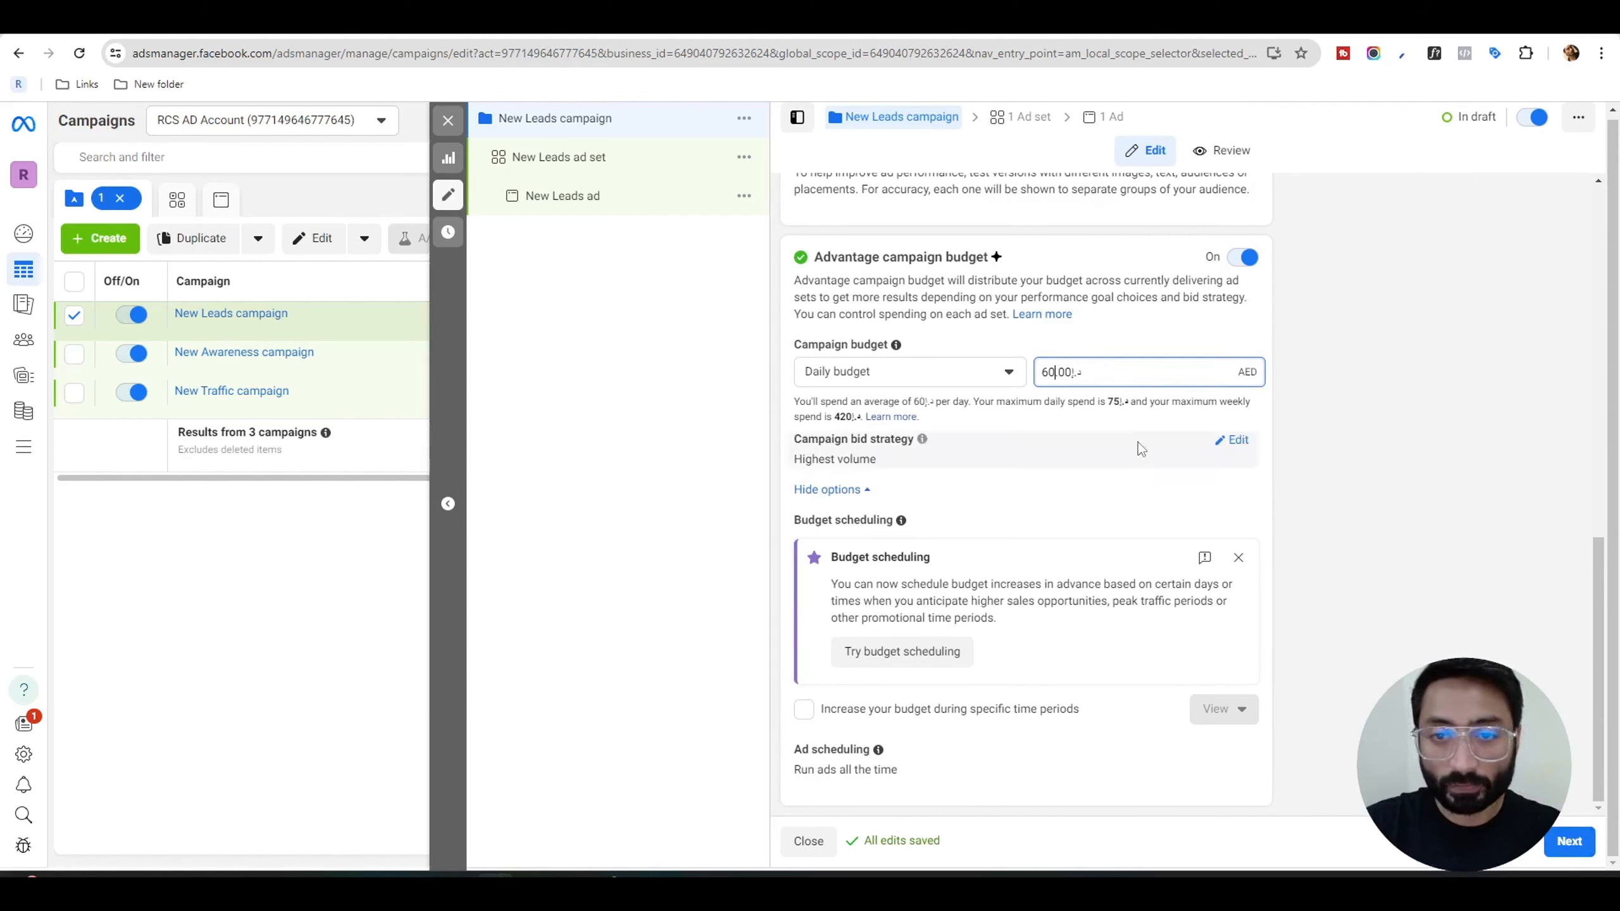
left_click(1571, 845)
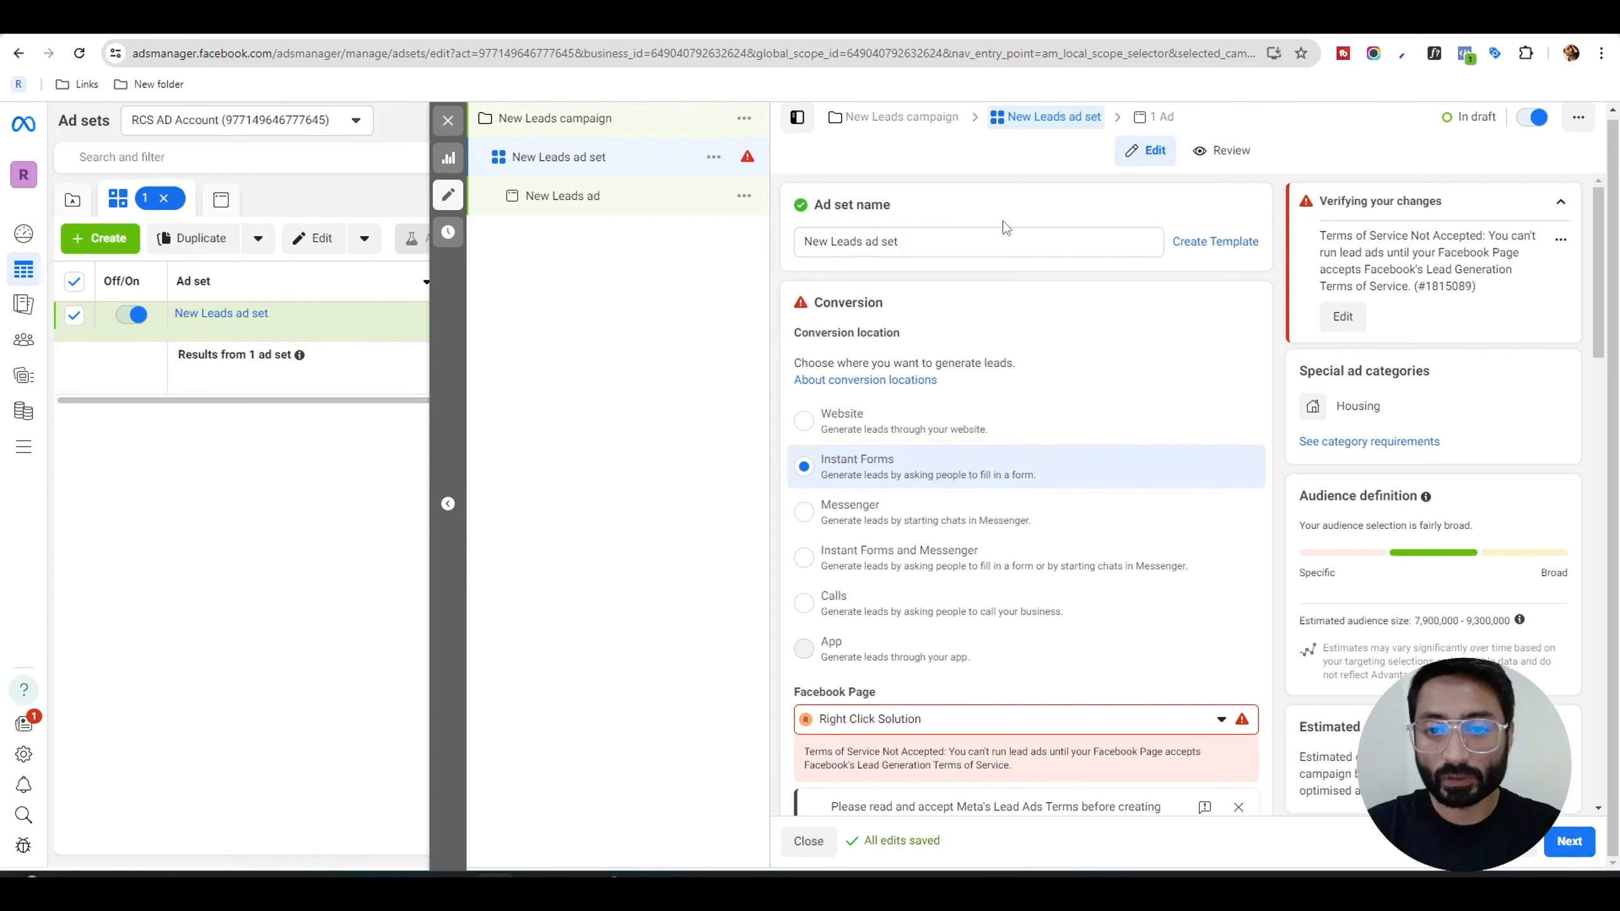
Open the ad set's audience locations for editing and bring up the location search with its map.
left_click(976, 245)
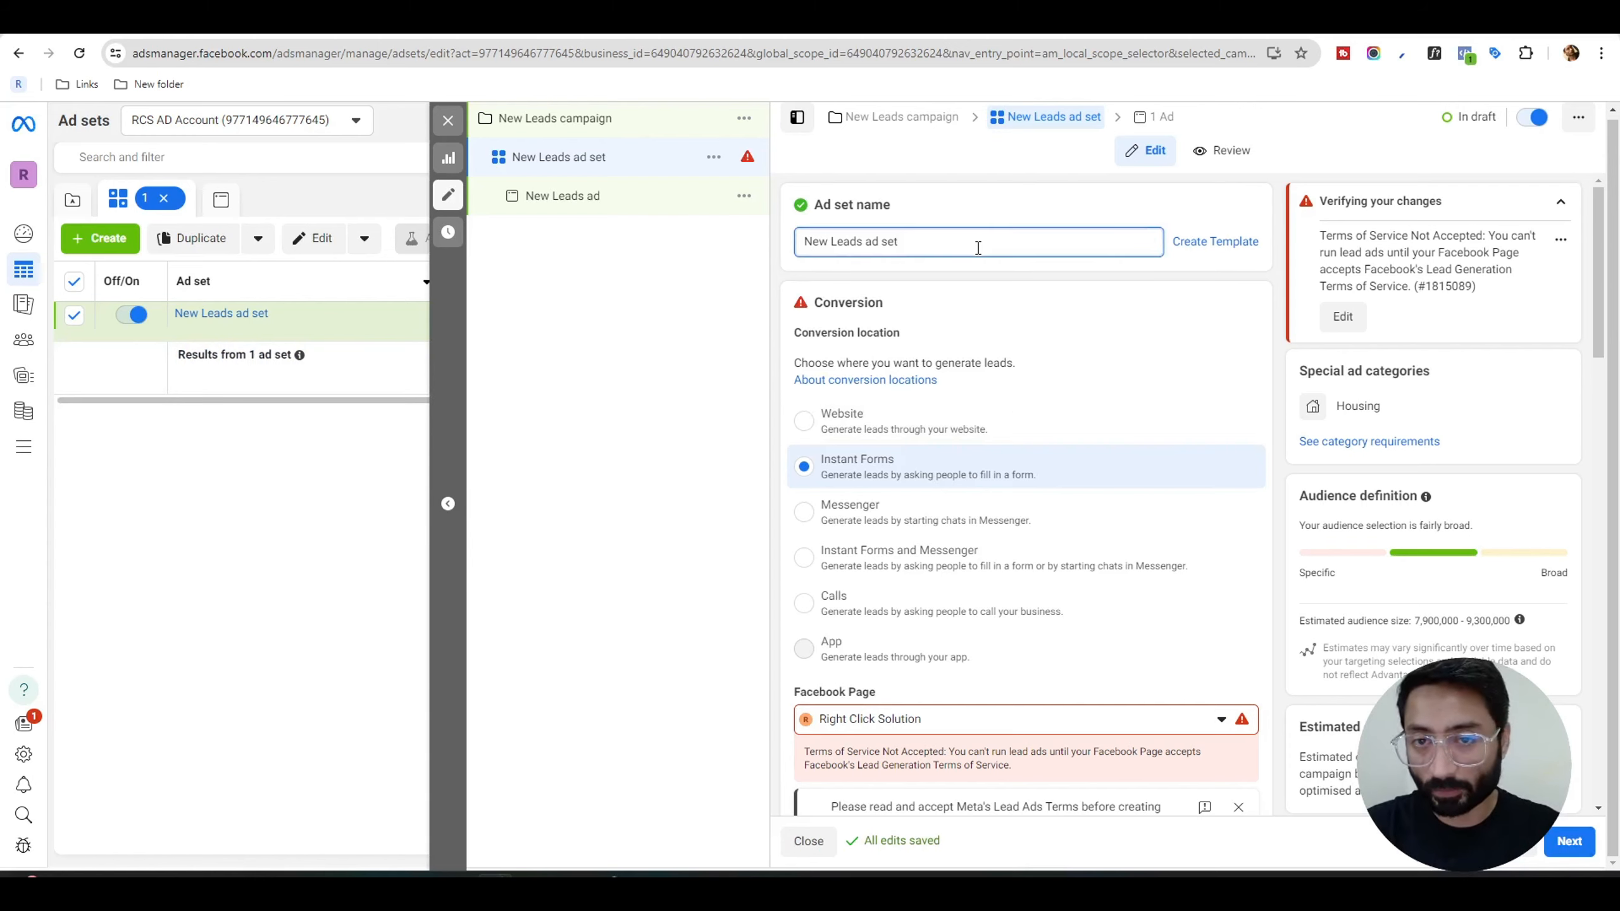
scroll(1084, 306, "down", 1)
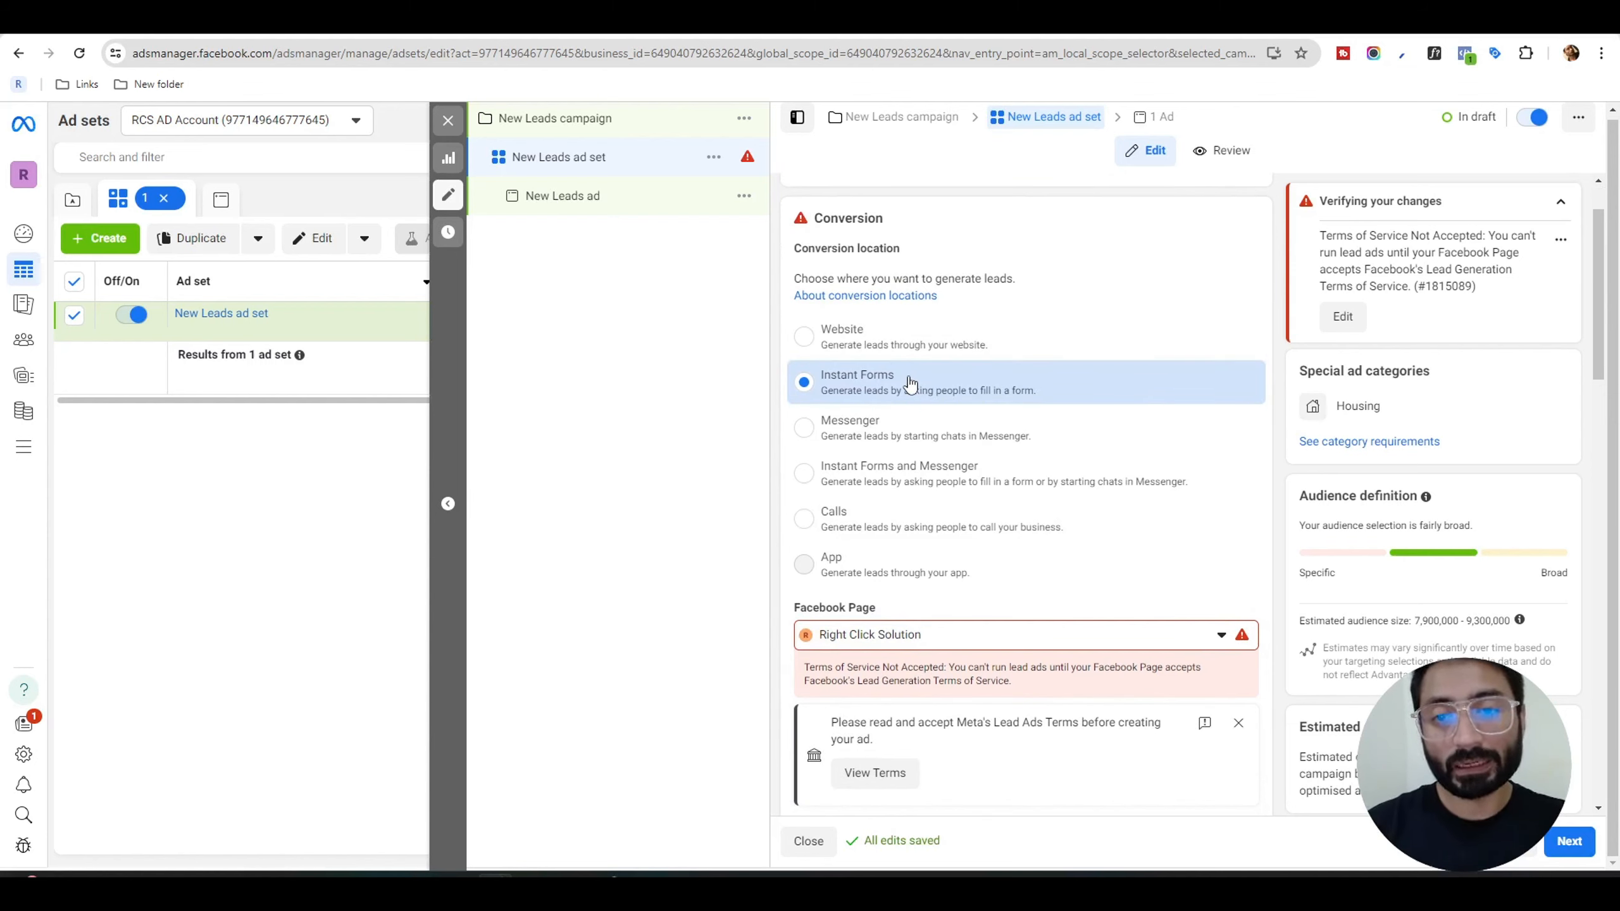
scroll(910, 383, "down", 10)
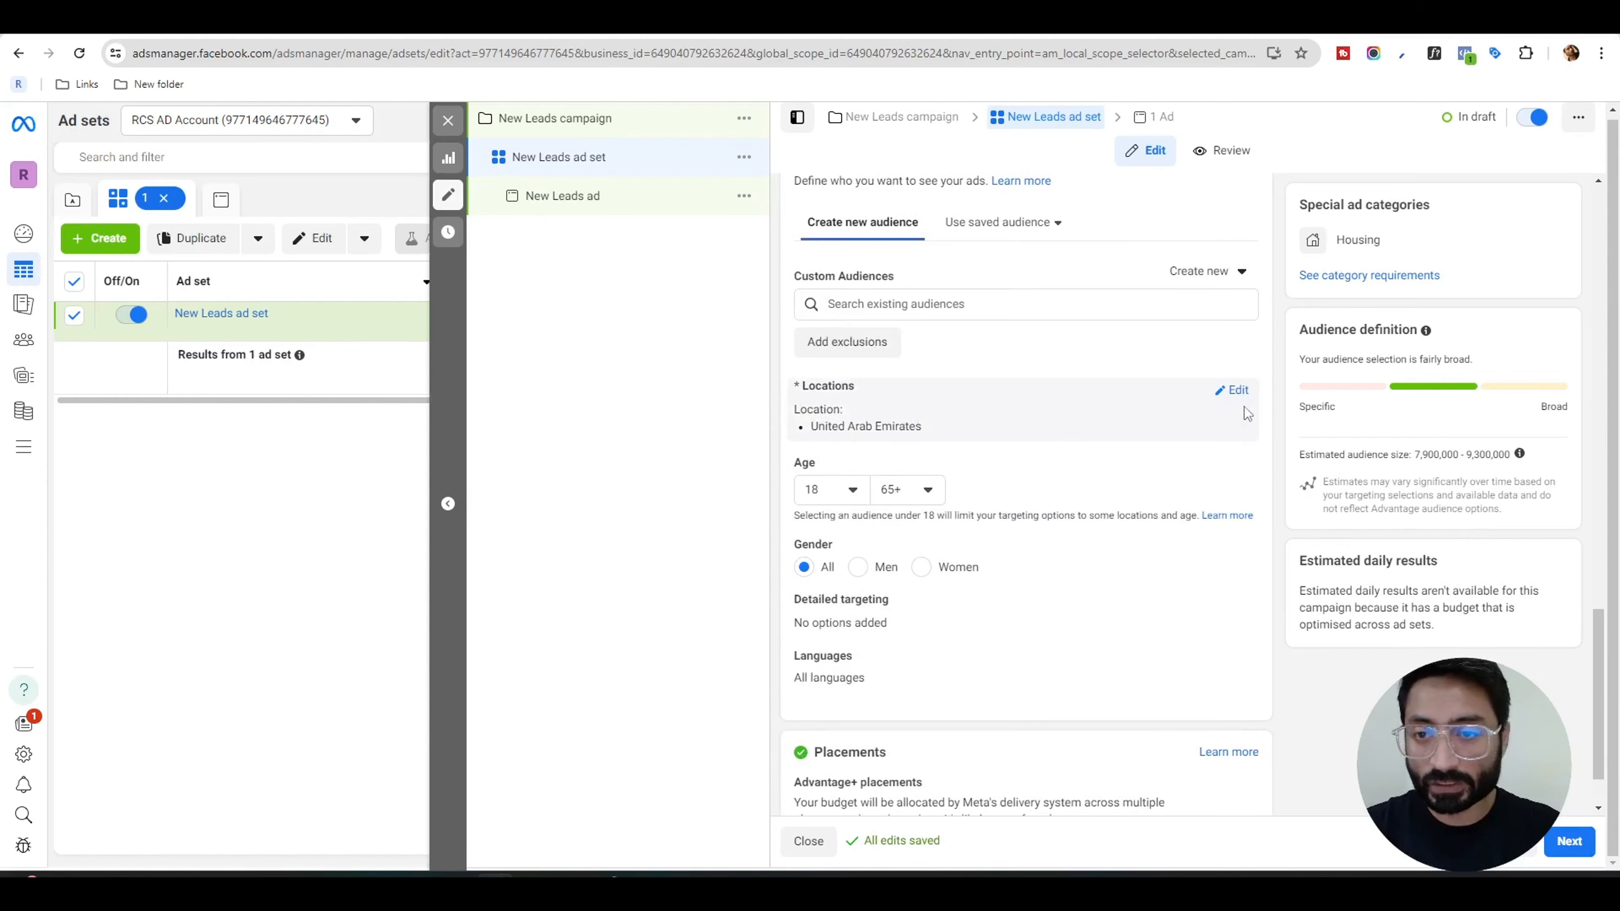
left_click(1236, 392)
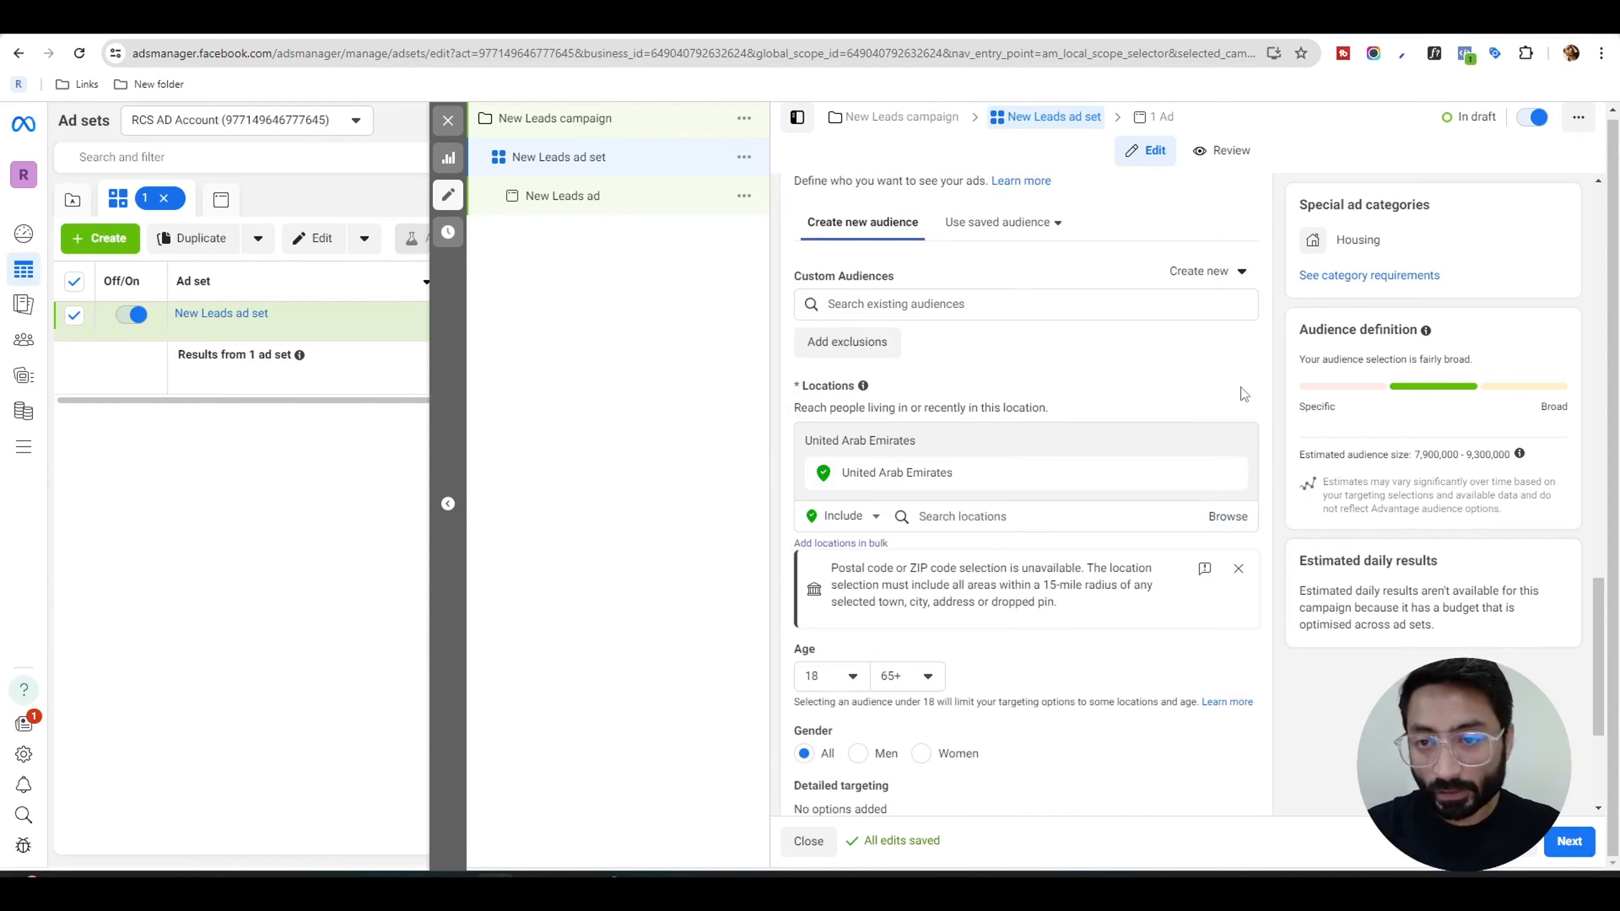
left_click(974, 518)
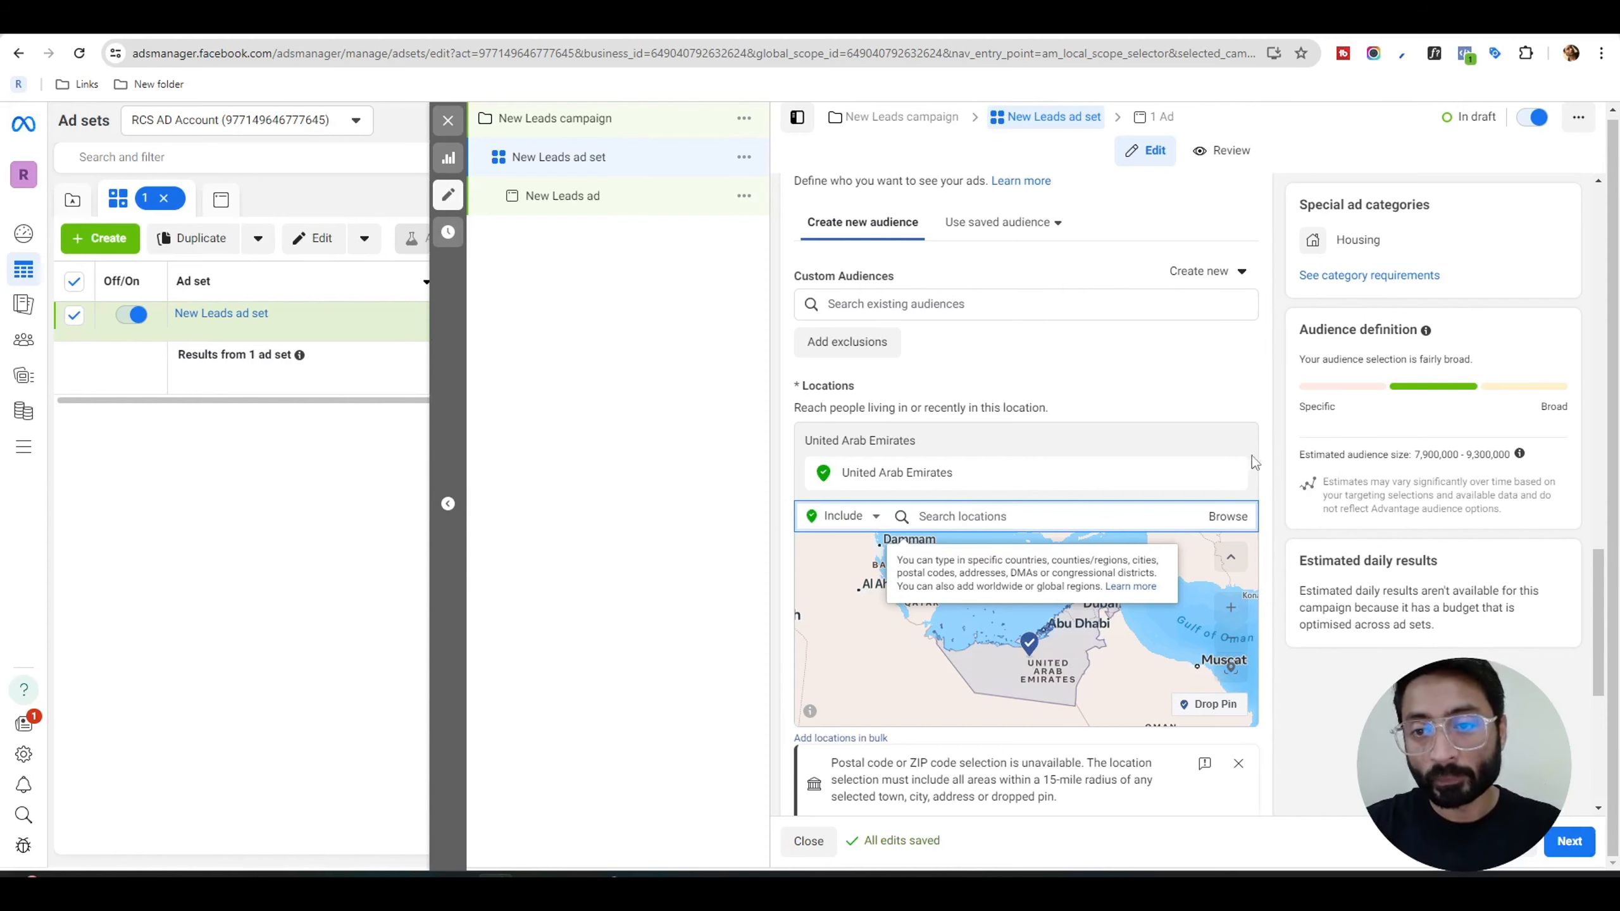
Examine the audience's location, age, gender, detailed targeting and language settings and the ad set's placements.
scroll(1263, 464, "down", 1)
scroll(1264, 464, "down", 1)
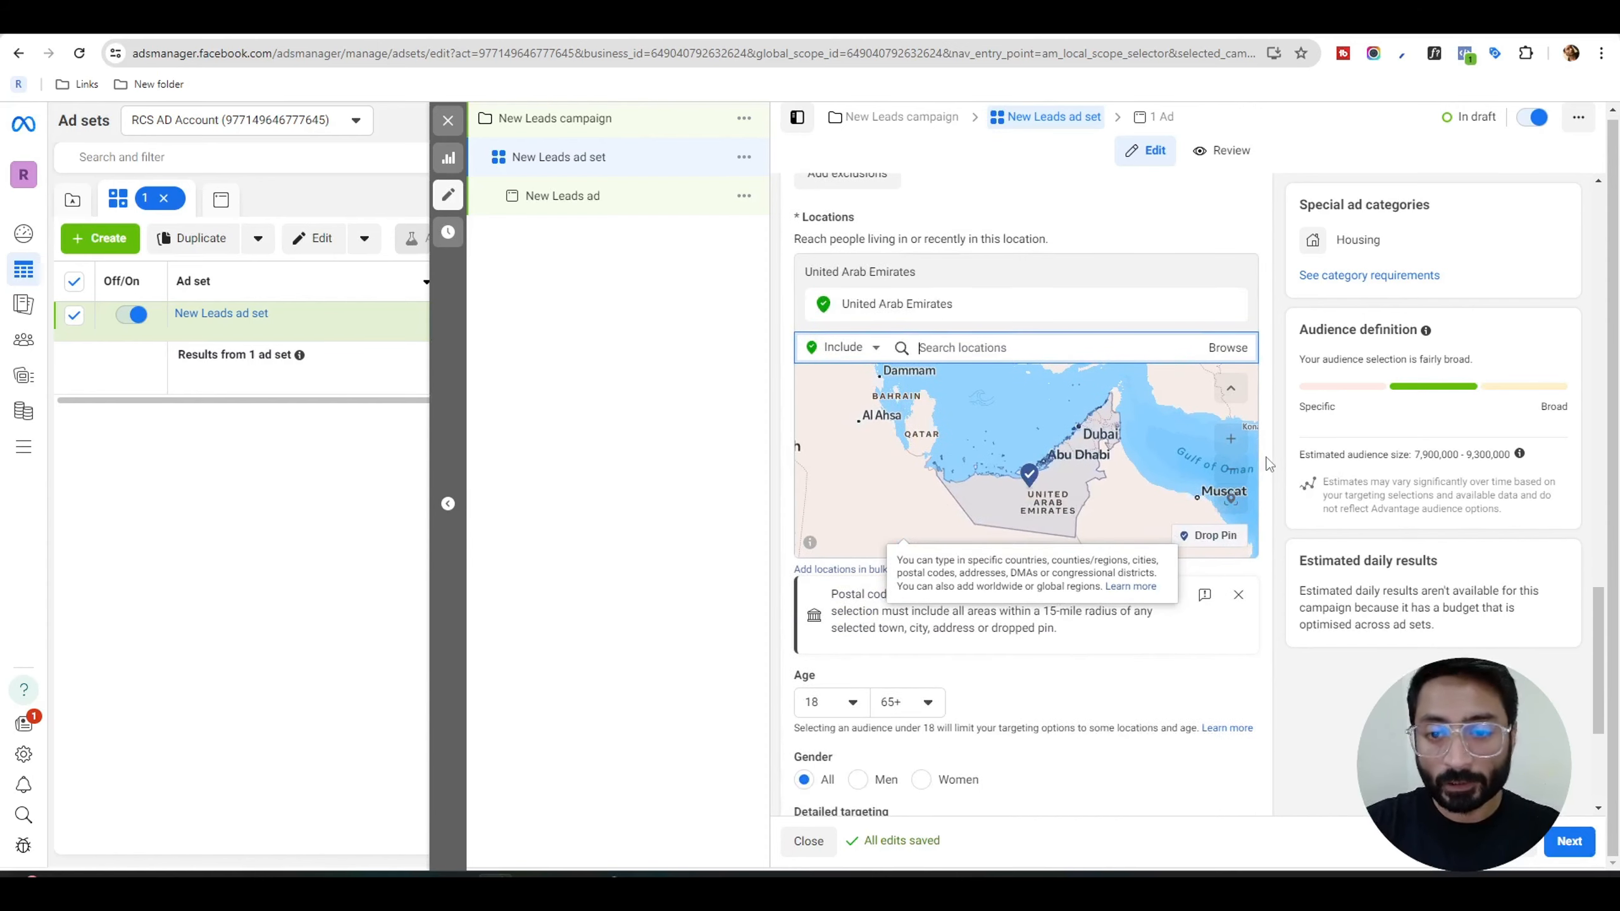
scroll(1272, 462, "down", 1)
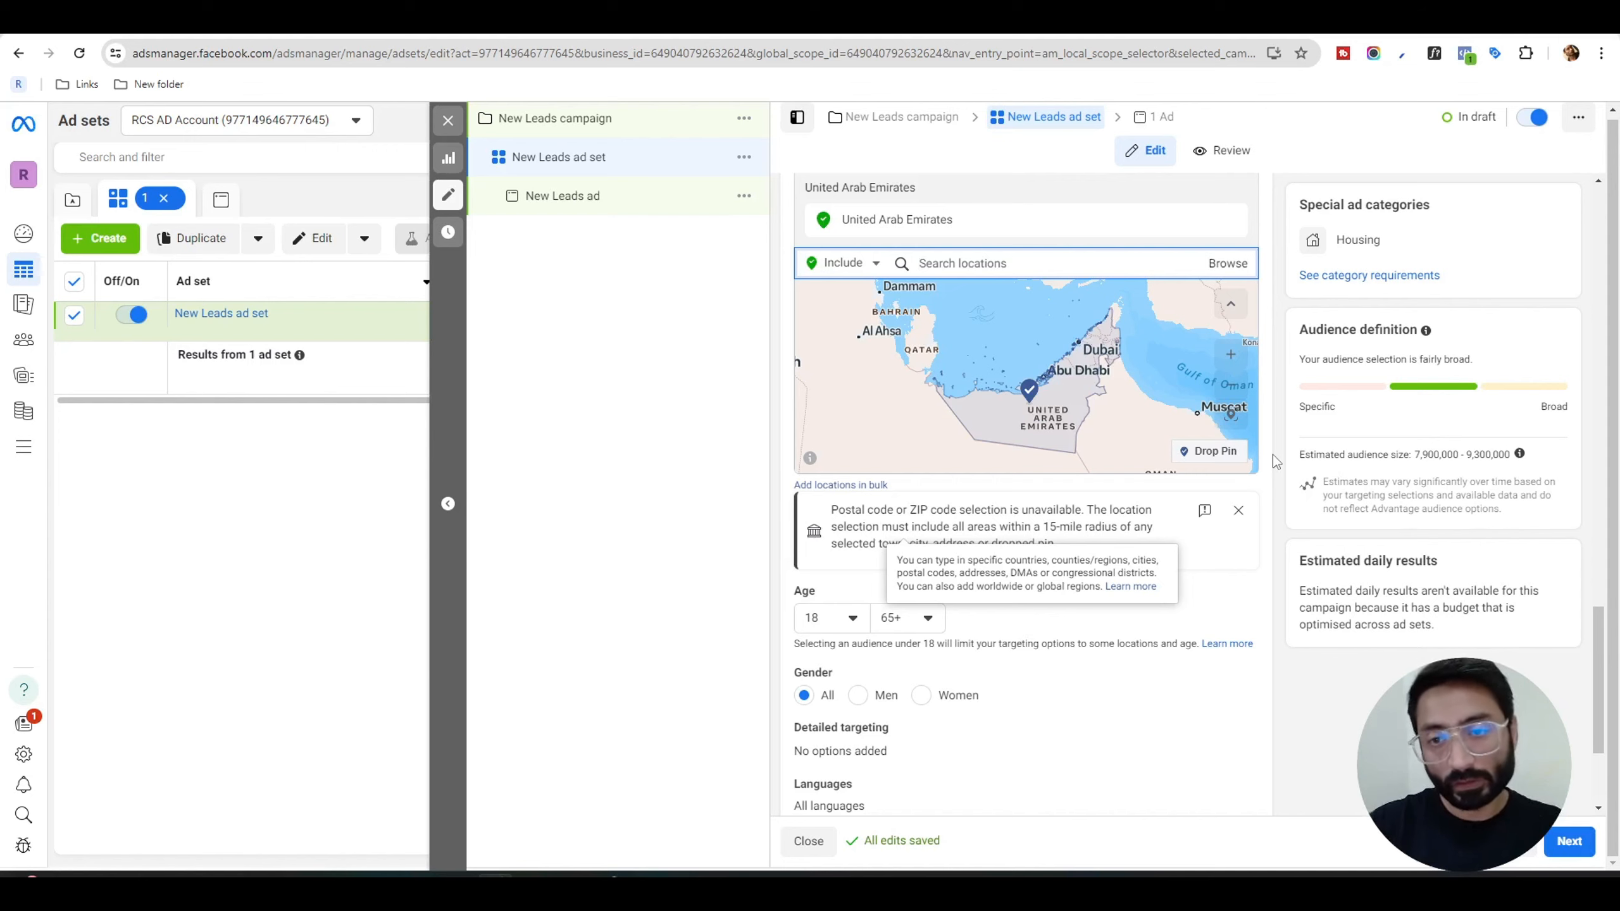
scroll(1270, 454, "down", 1)
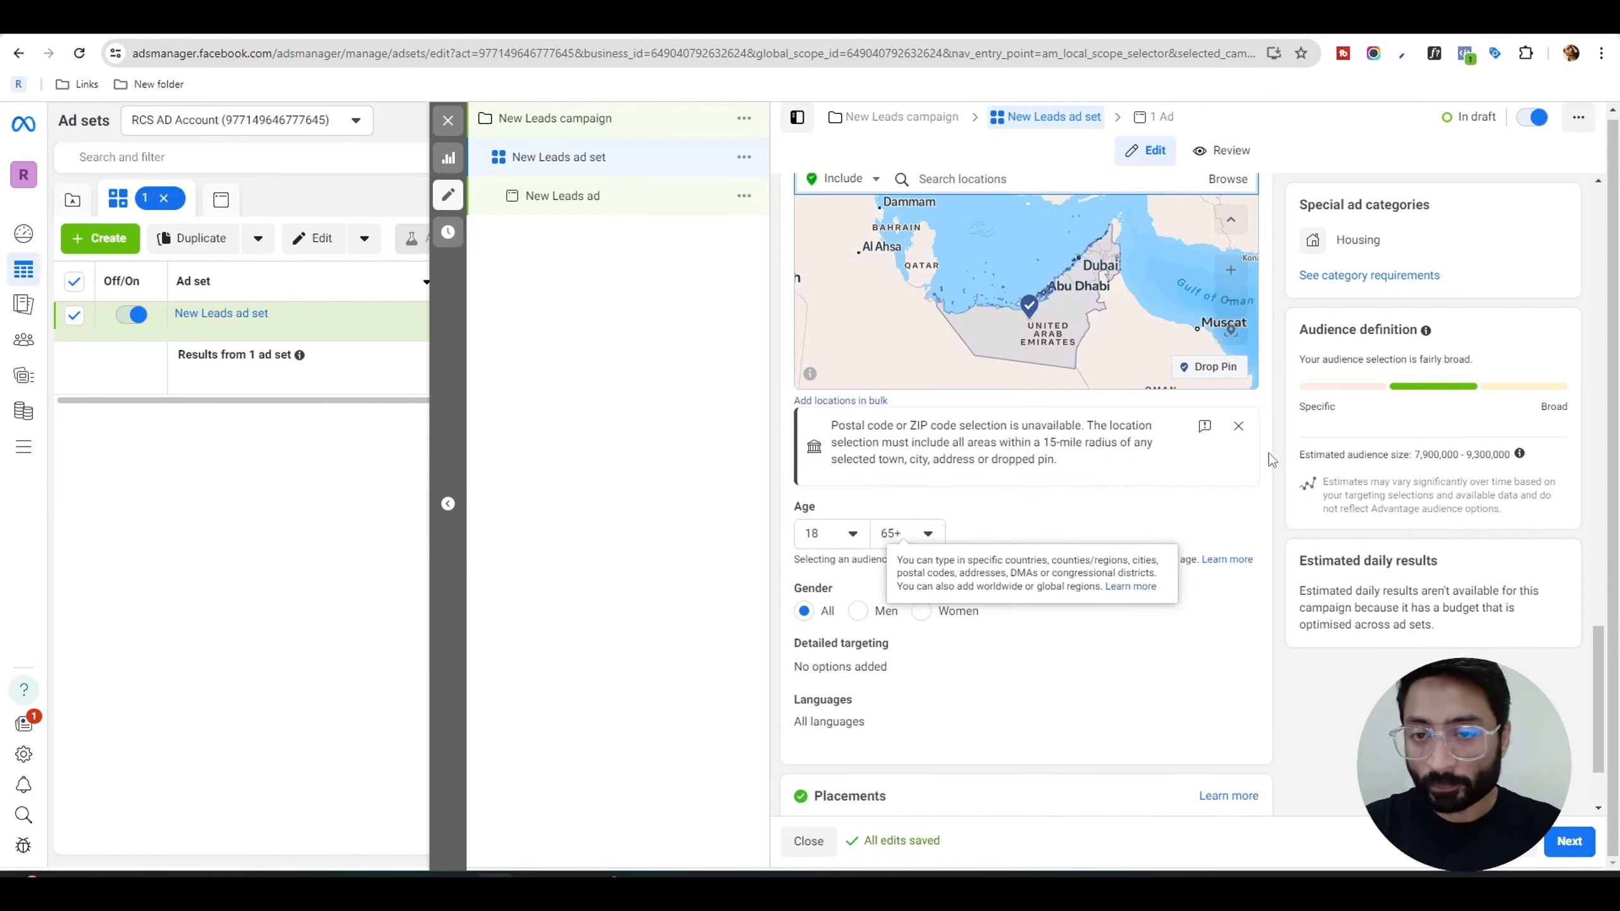
scroll(1270, 458, "down", 2)
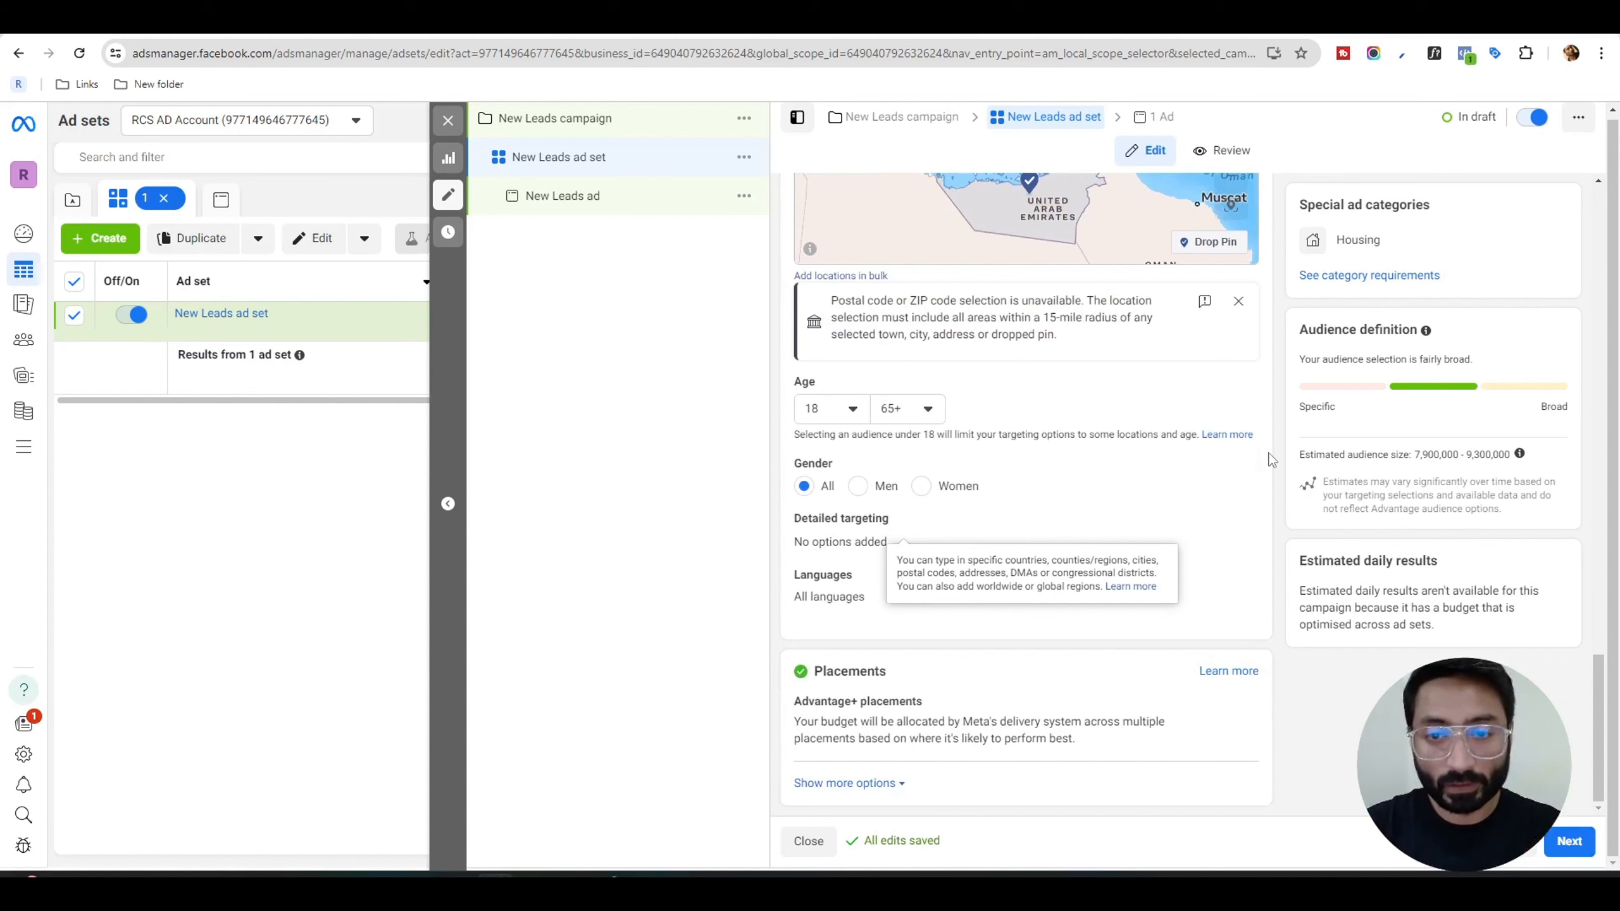
scroll(1271, 458, "up", 7)
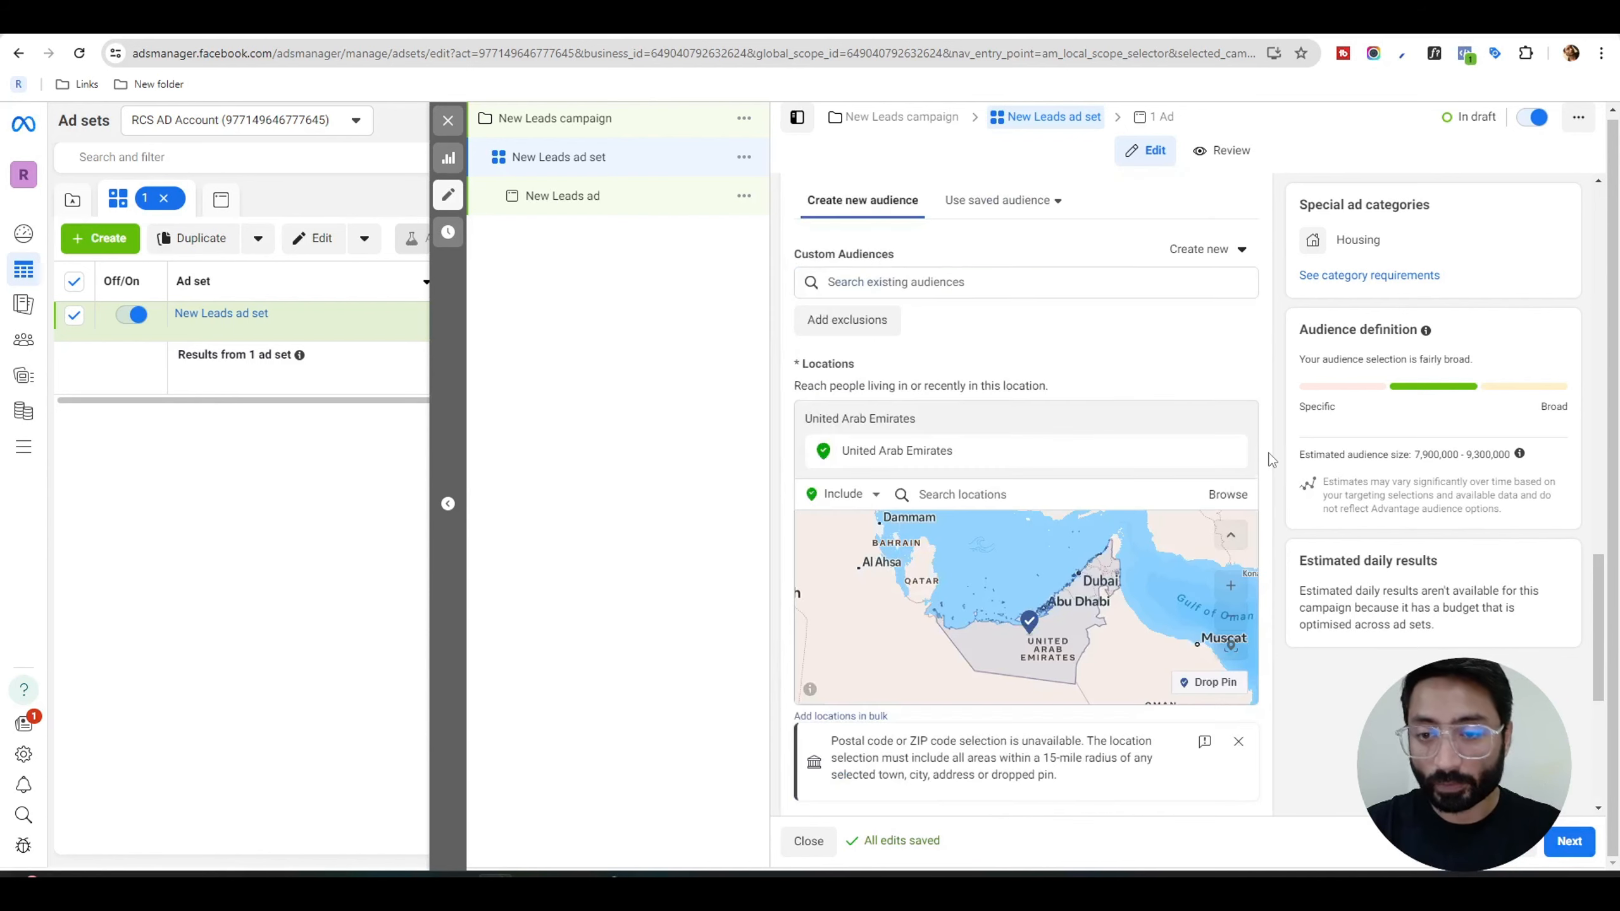
scroll(1271, 458, "down", 7)
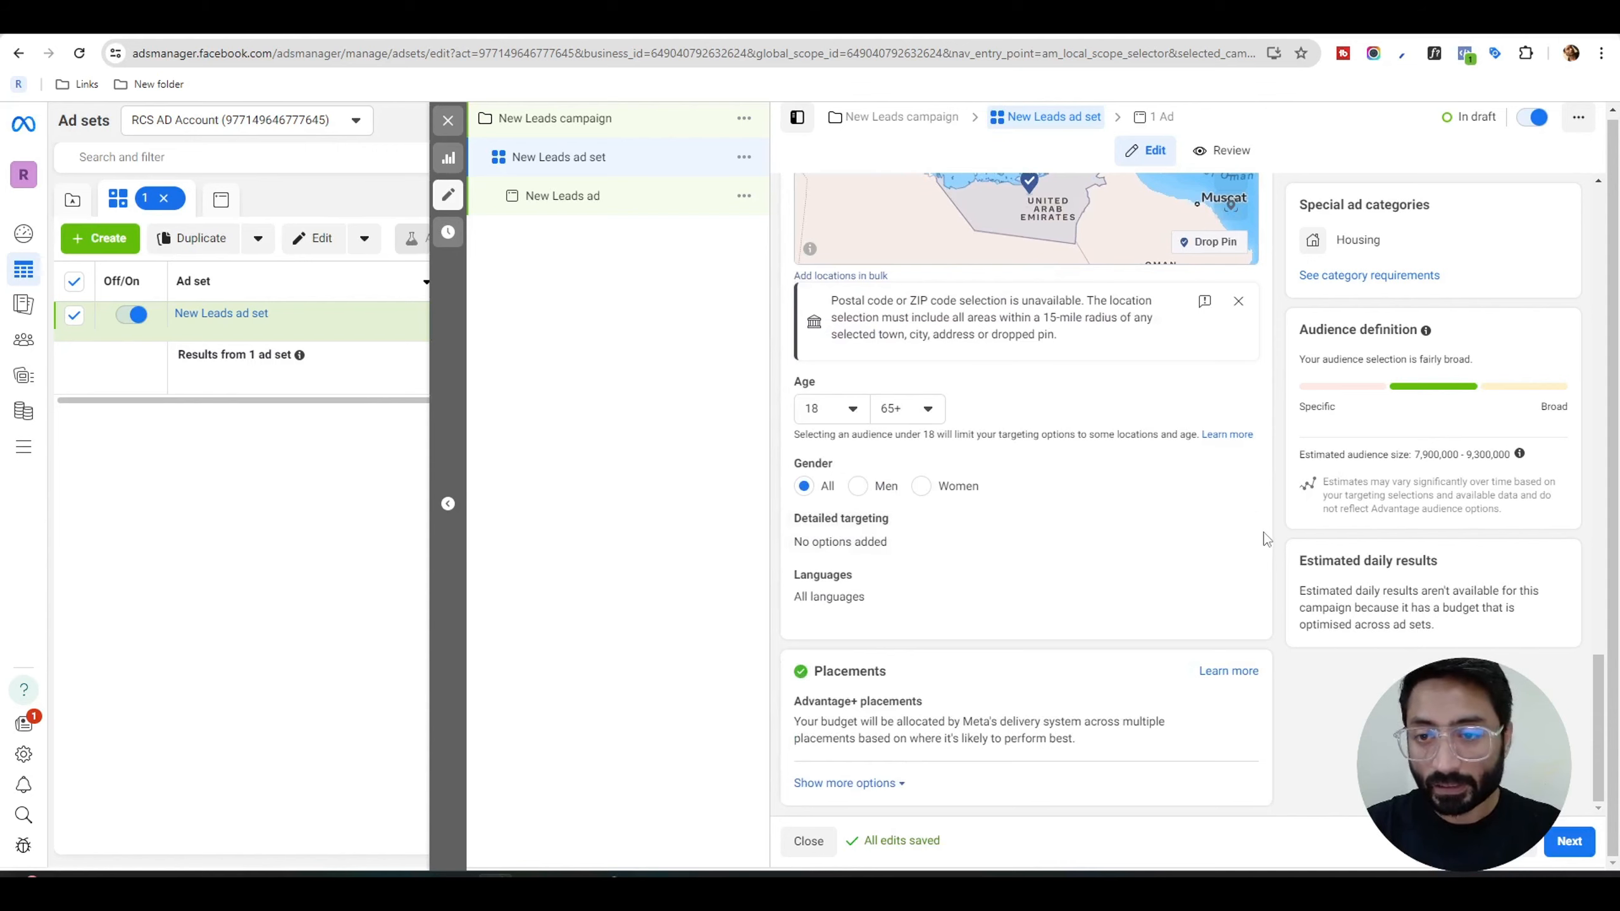
Open detailed targeting for editing and search the demographics, interests and behaviours for "mortgage".
left_click(1237, 524)
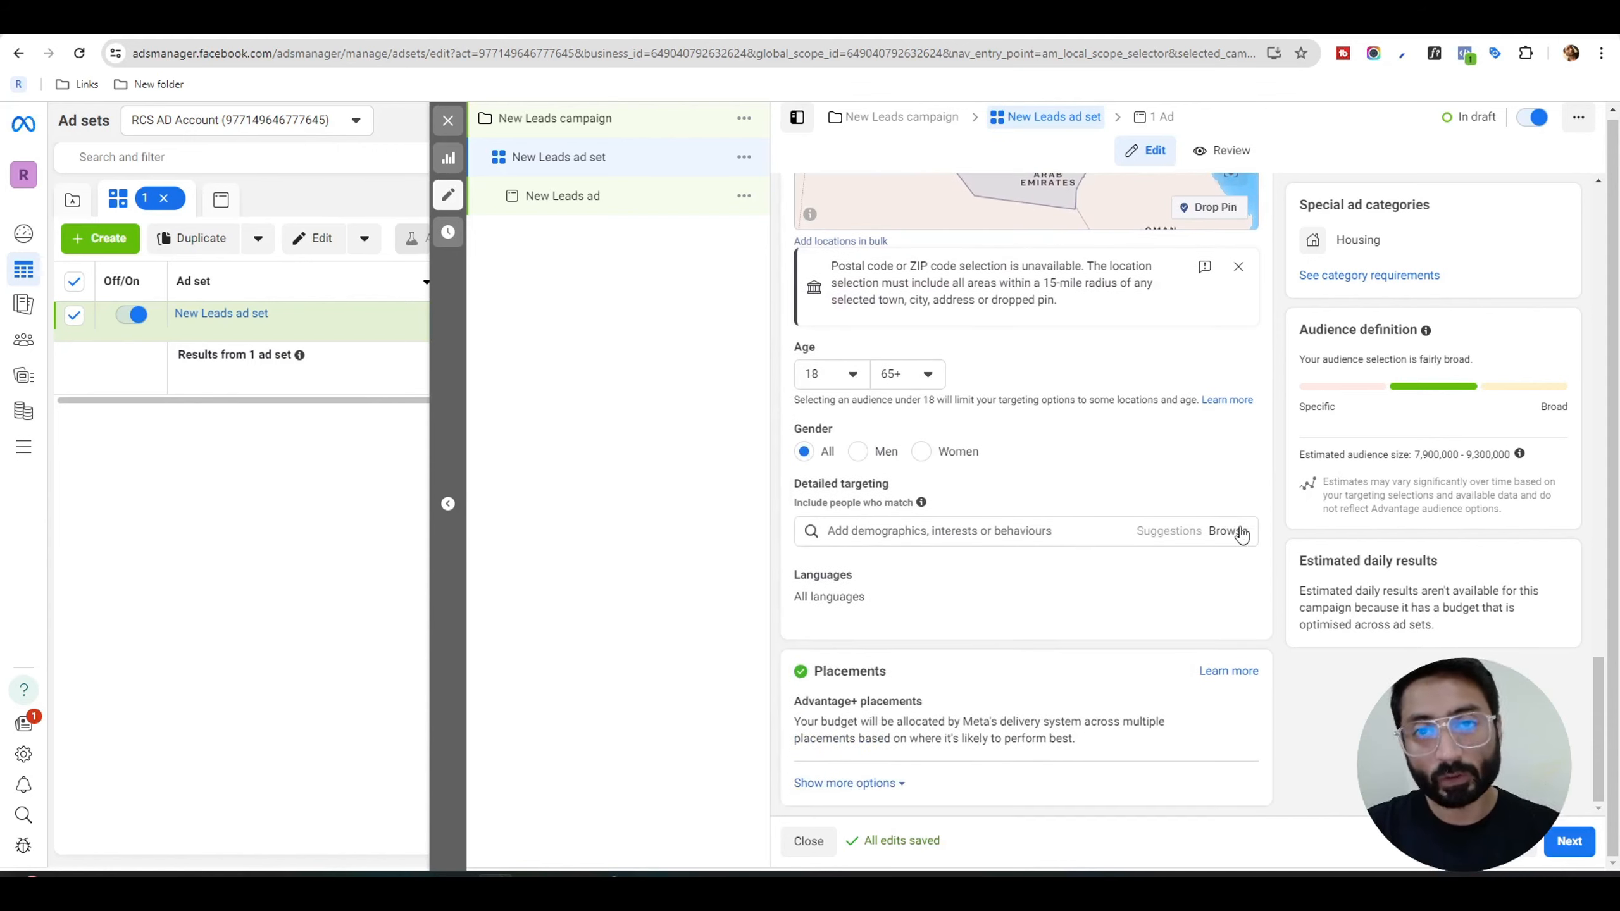
left_click(1047, 529)
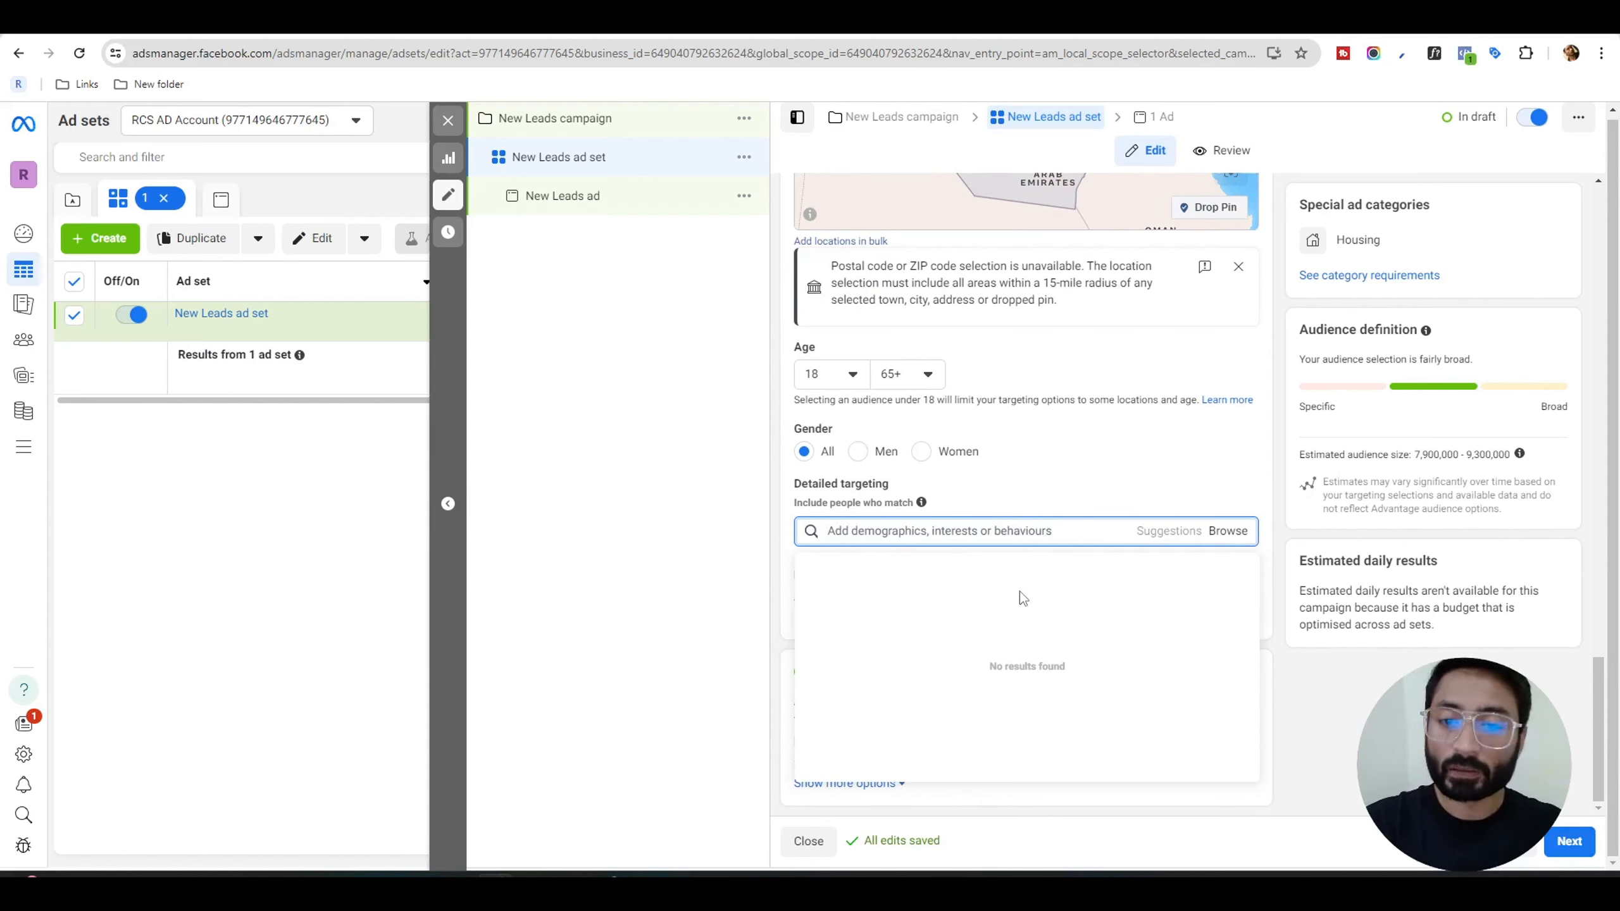
type("mortgage")
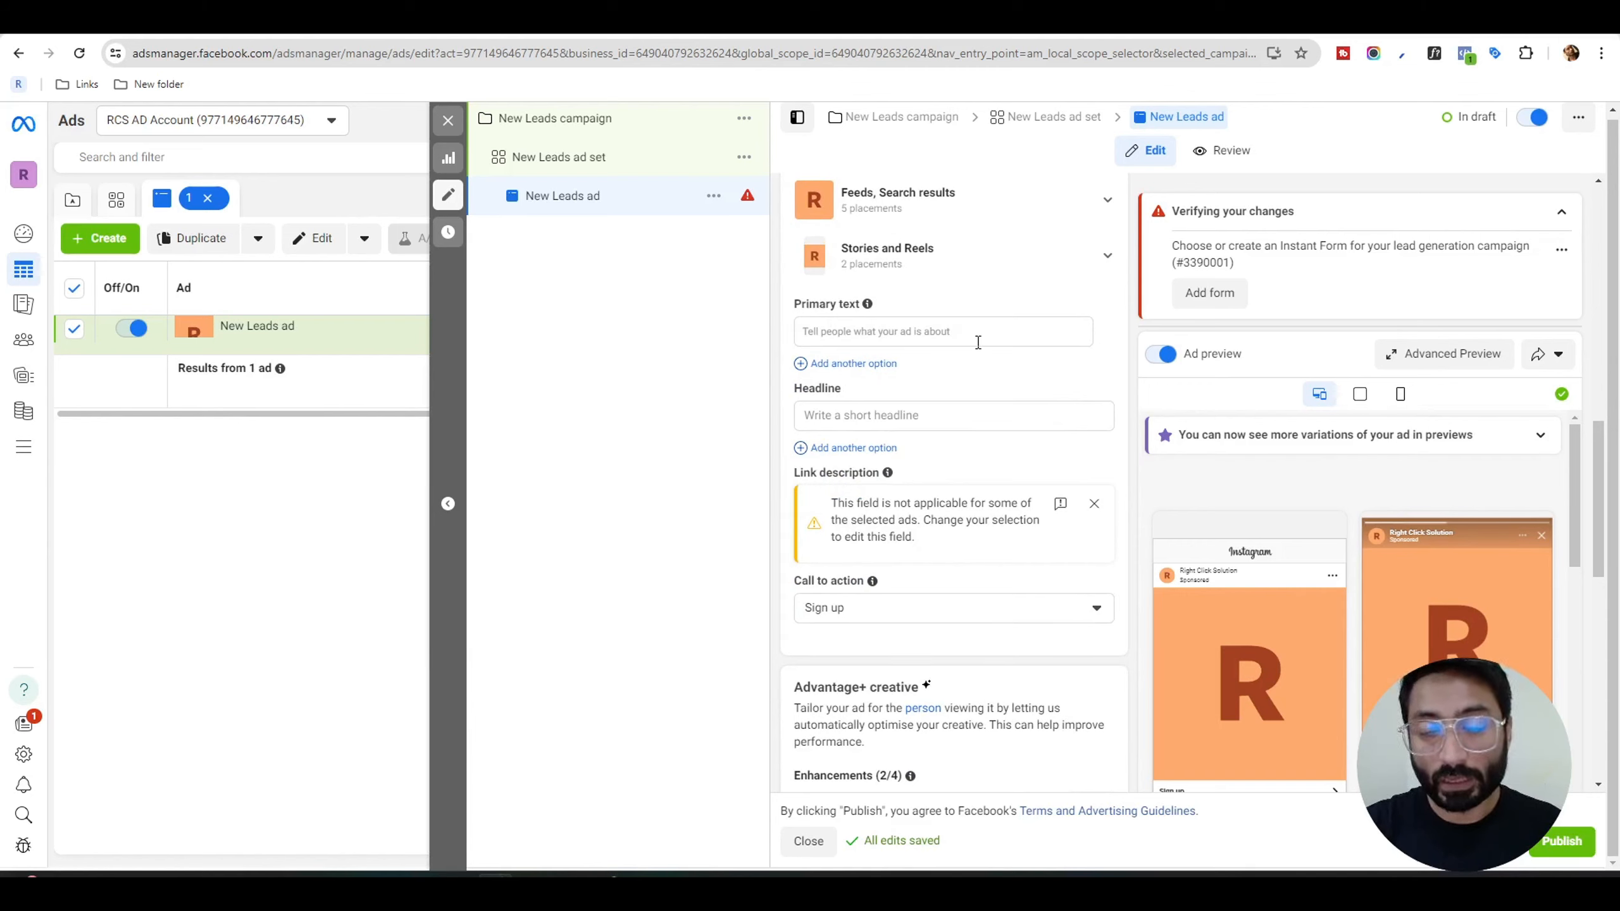
Set the ad's primary text to "⚠️ Early Access ⚠️ Check the location and pricing ✨" and include one generated text variation.
left_click(884, 327)
type("⚠ Early Access ⚠ Check the location and pricing ✨")
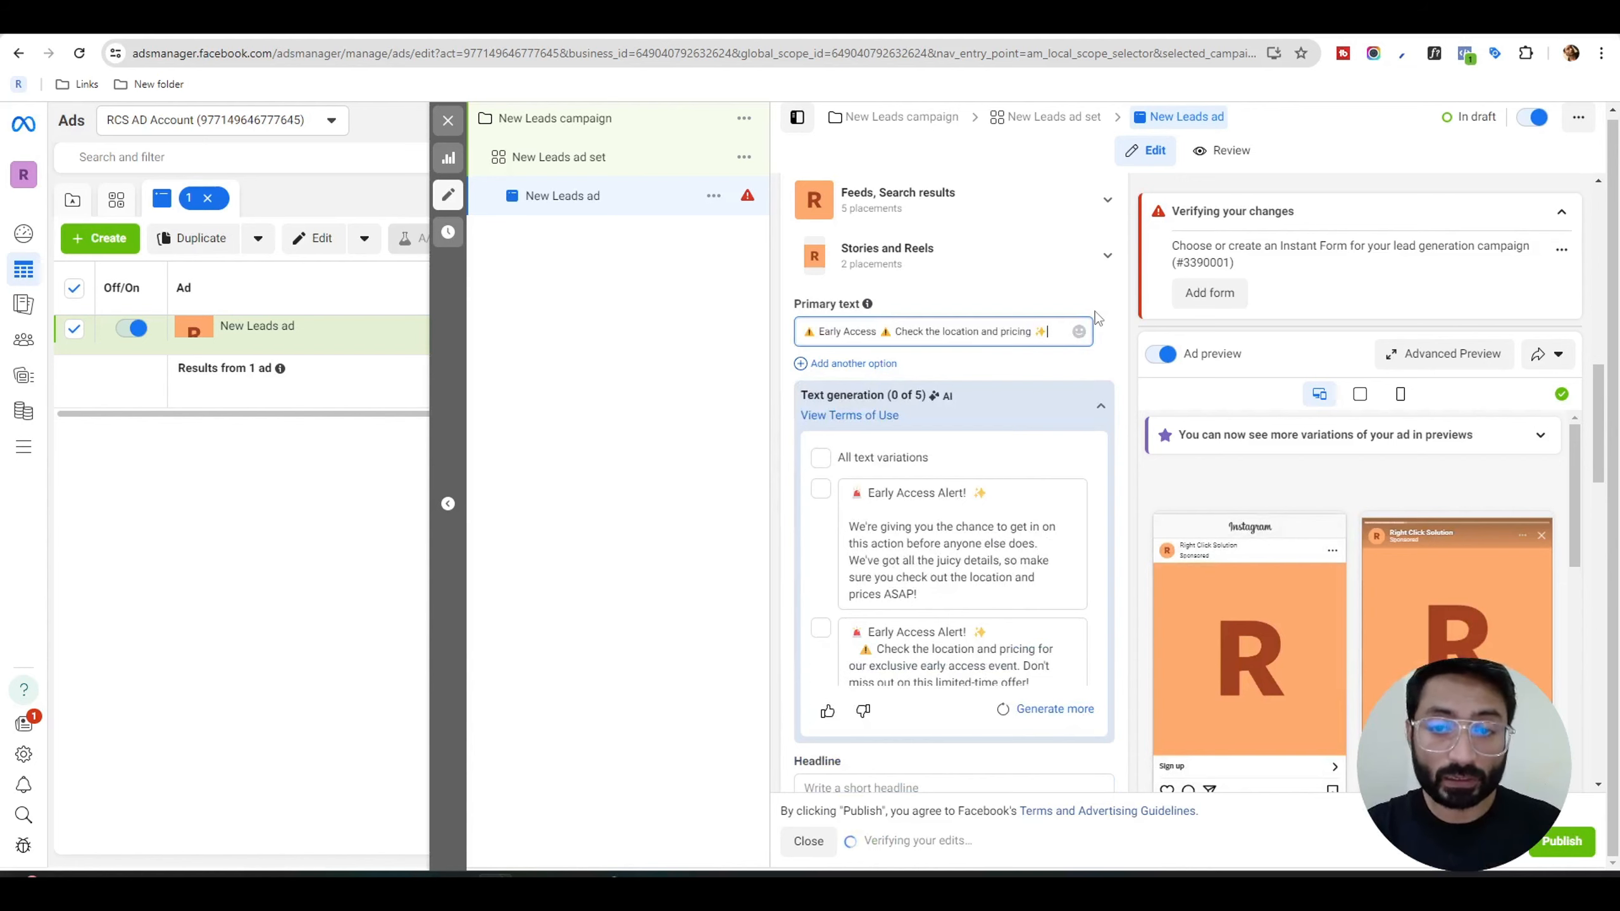
scroll(1037, 560, "down", 4)
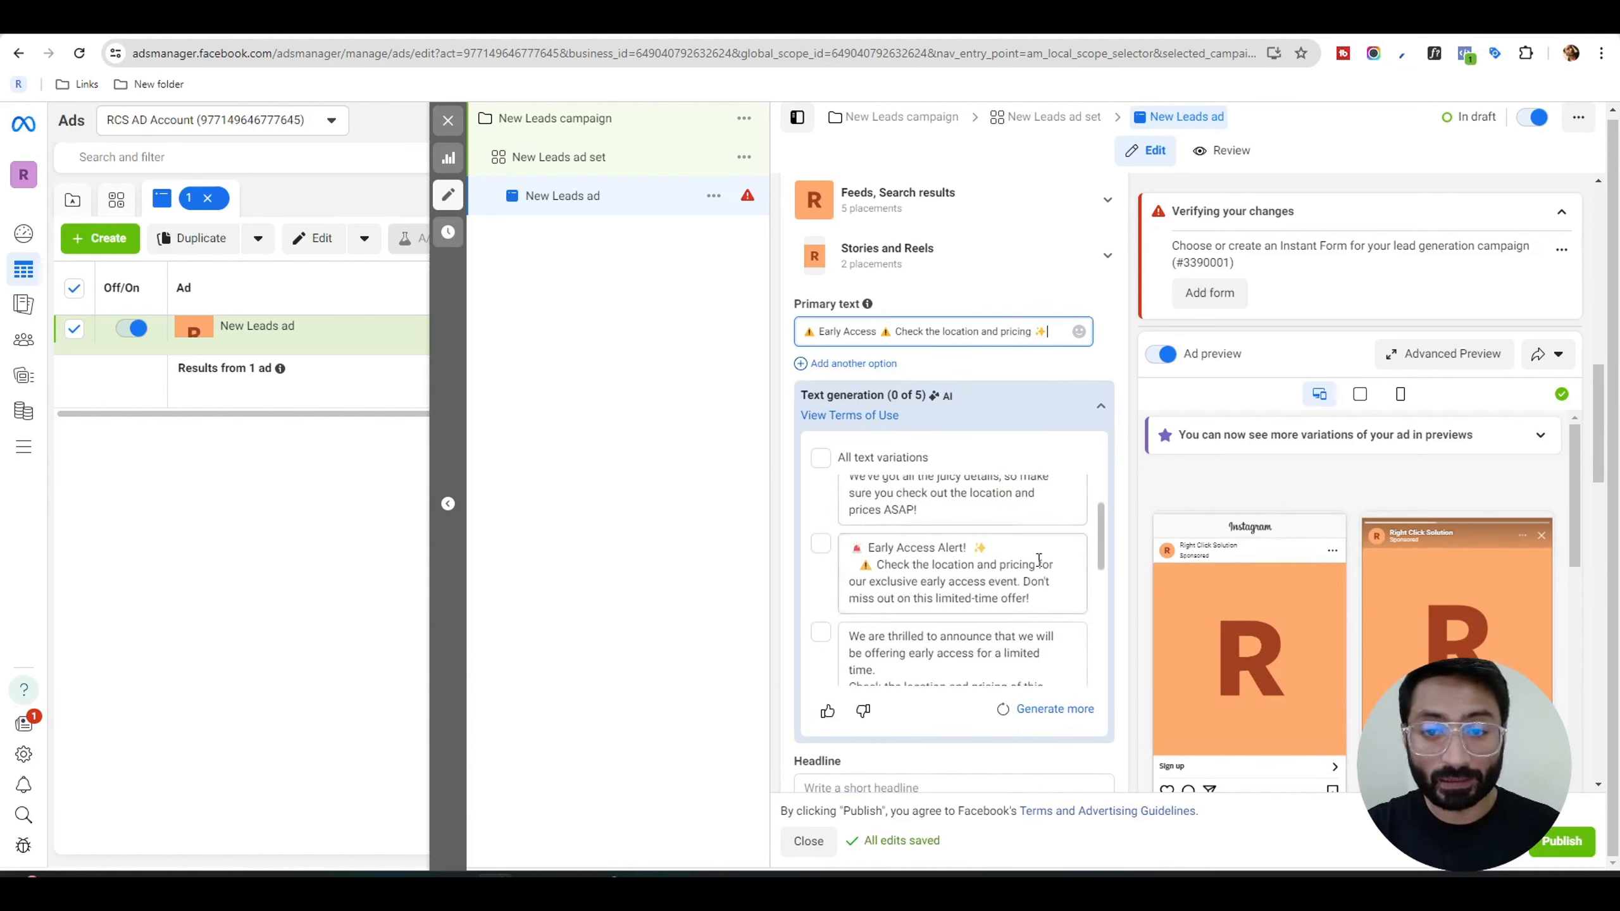
left_click(821, 586)
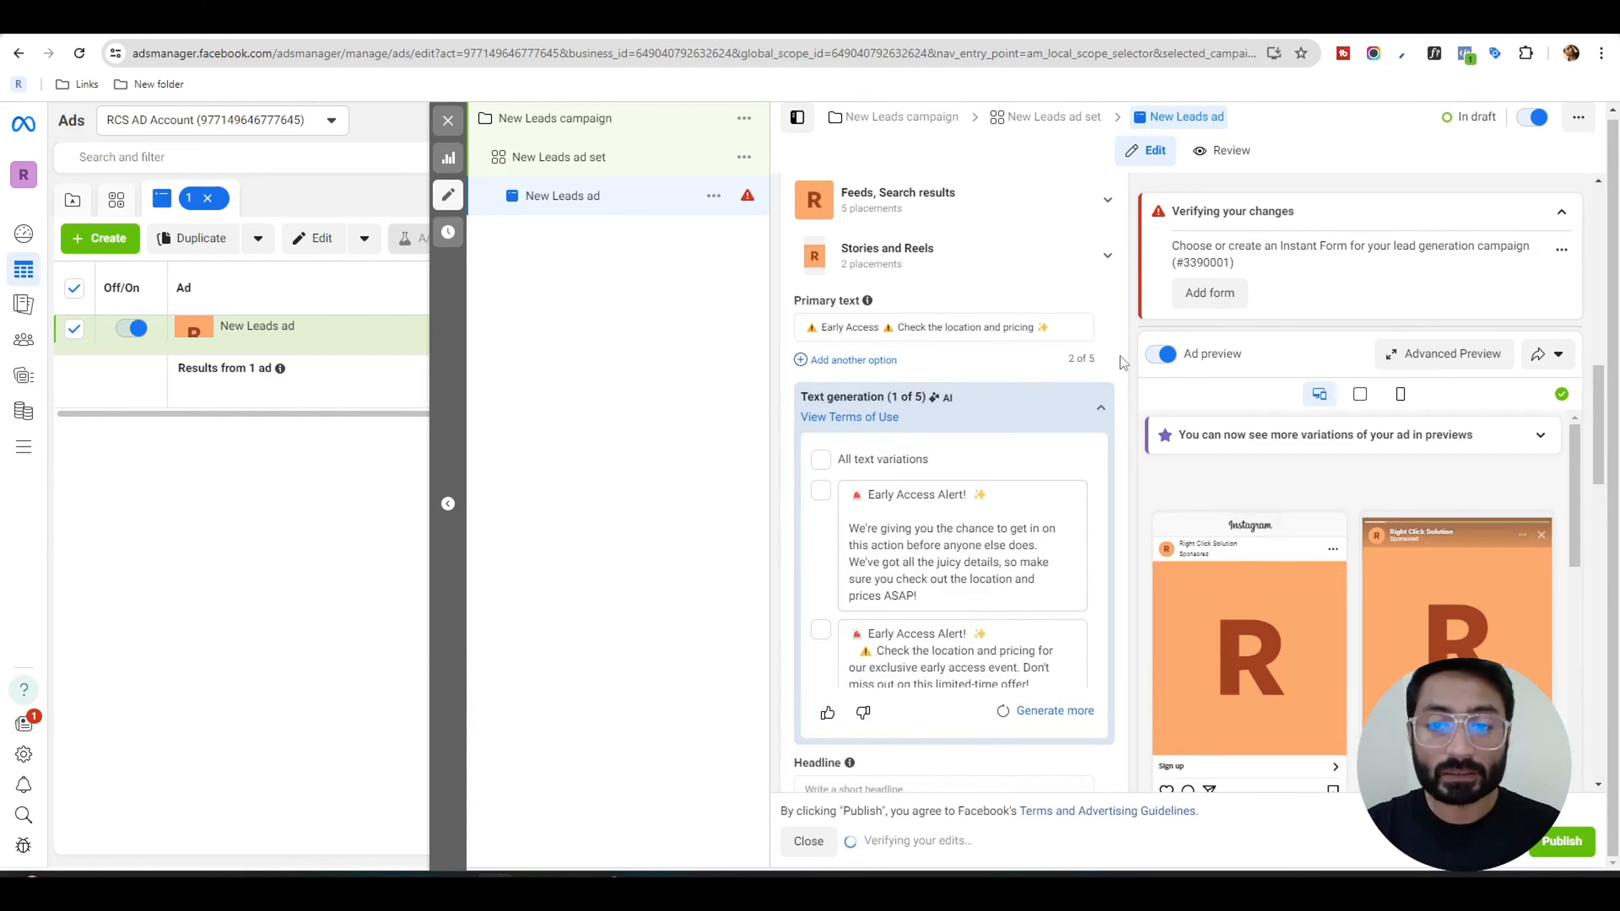
Include all generated primary text variations and open the one beginning "We are thrilled to announce" for editing.
scroll(1120, 356, "down", 1)
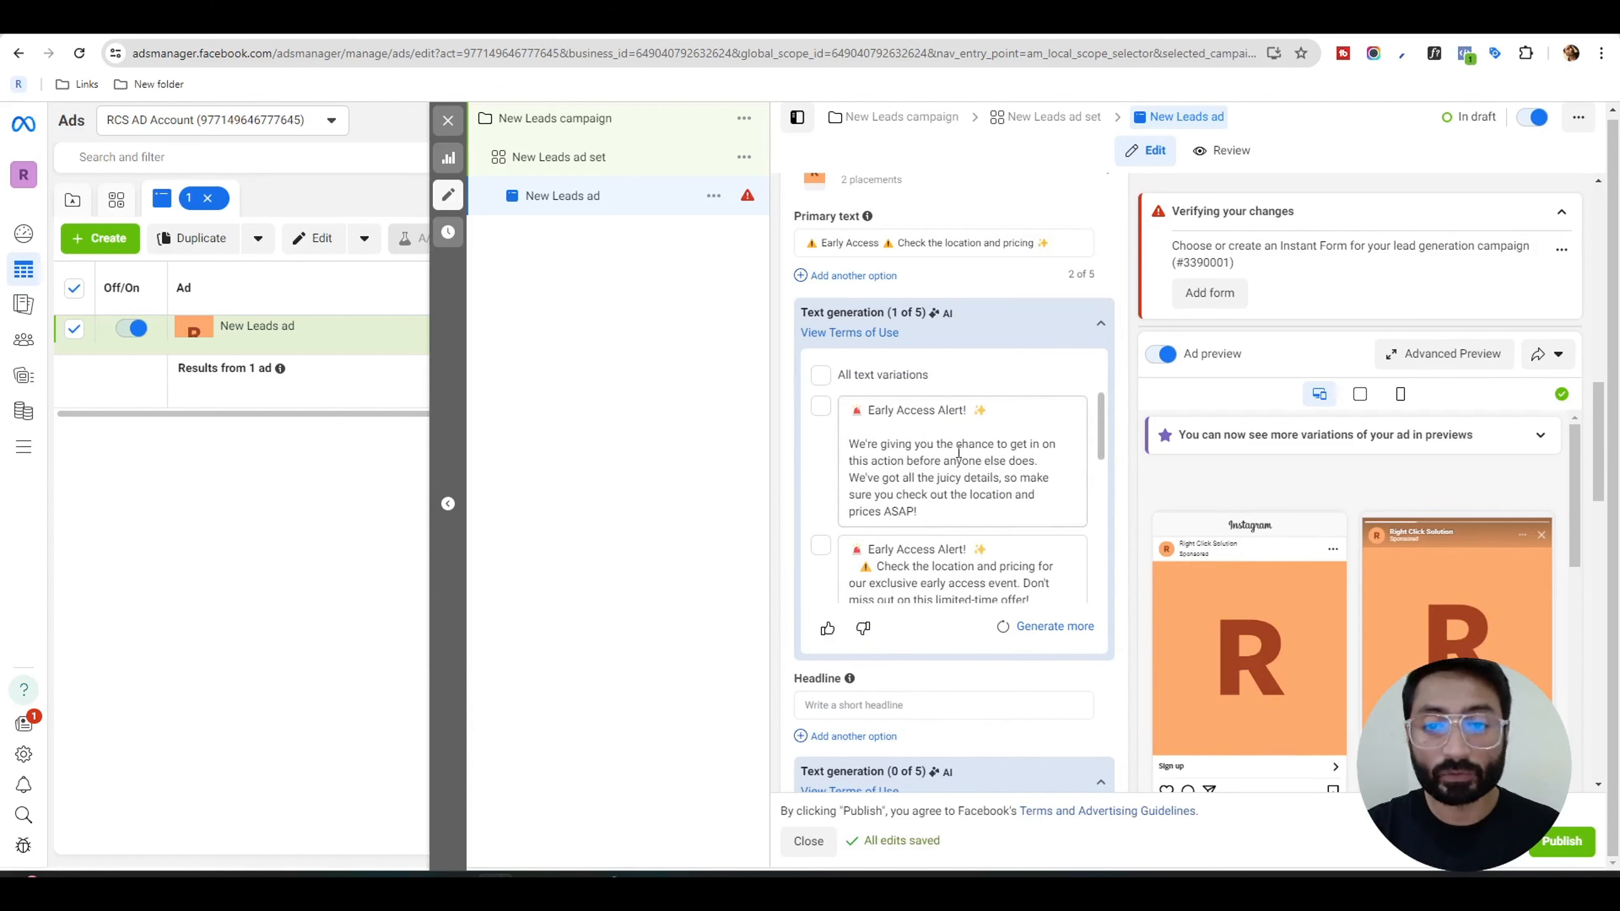
left_click(821, 377)
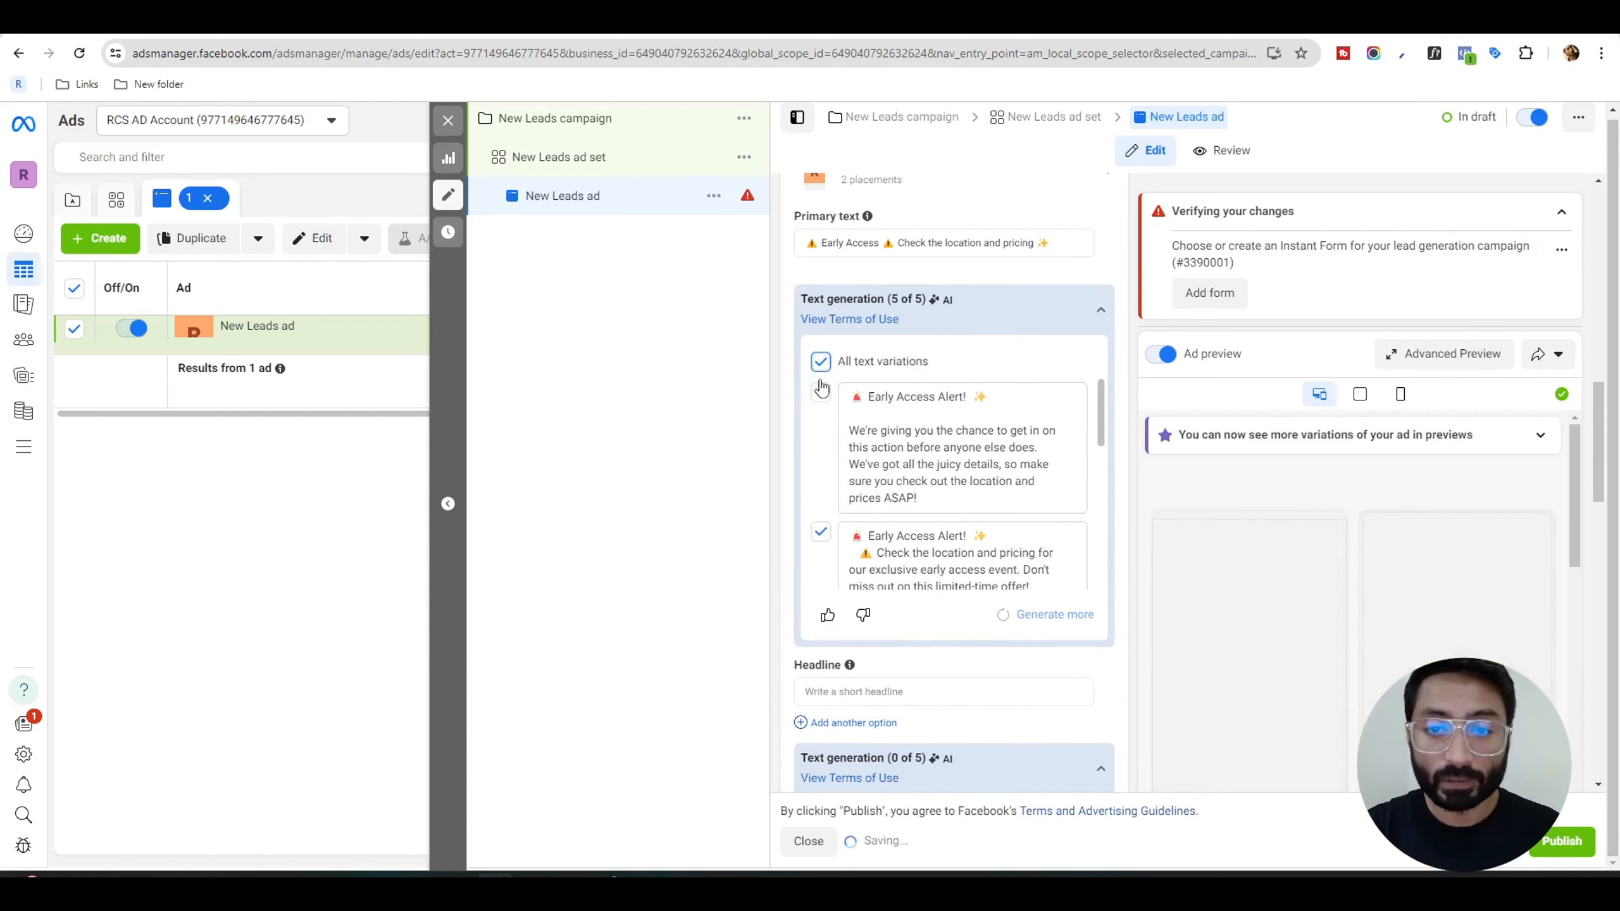
scroll(1027, 480, "down", 3)
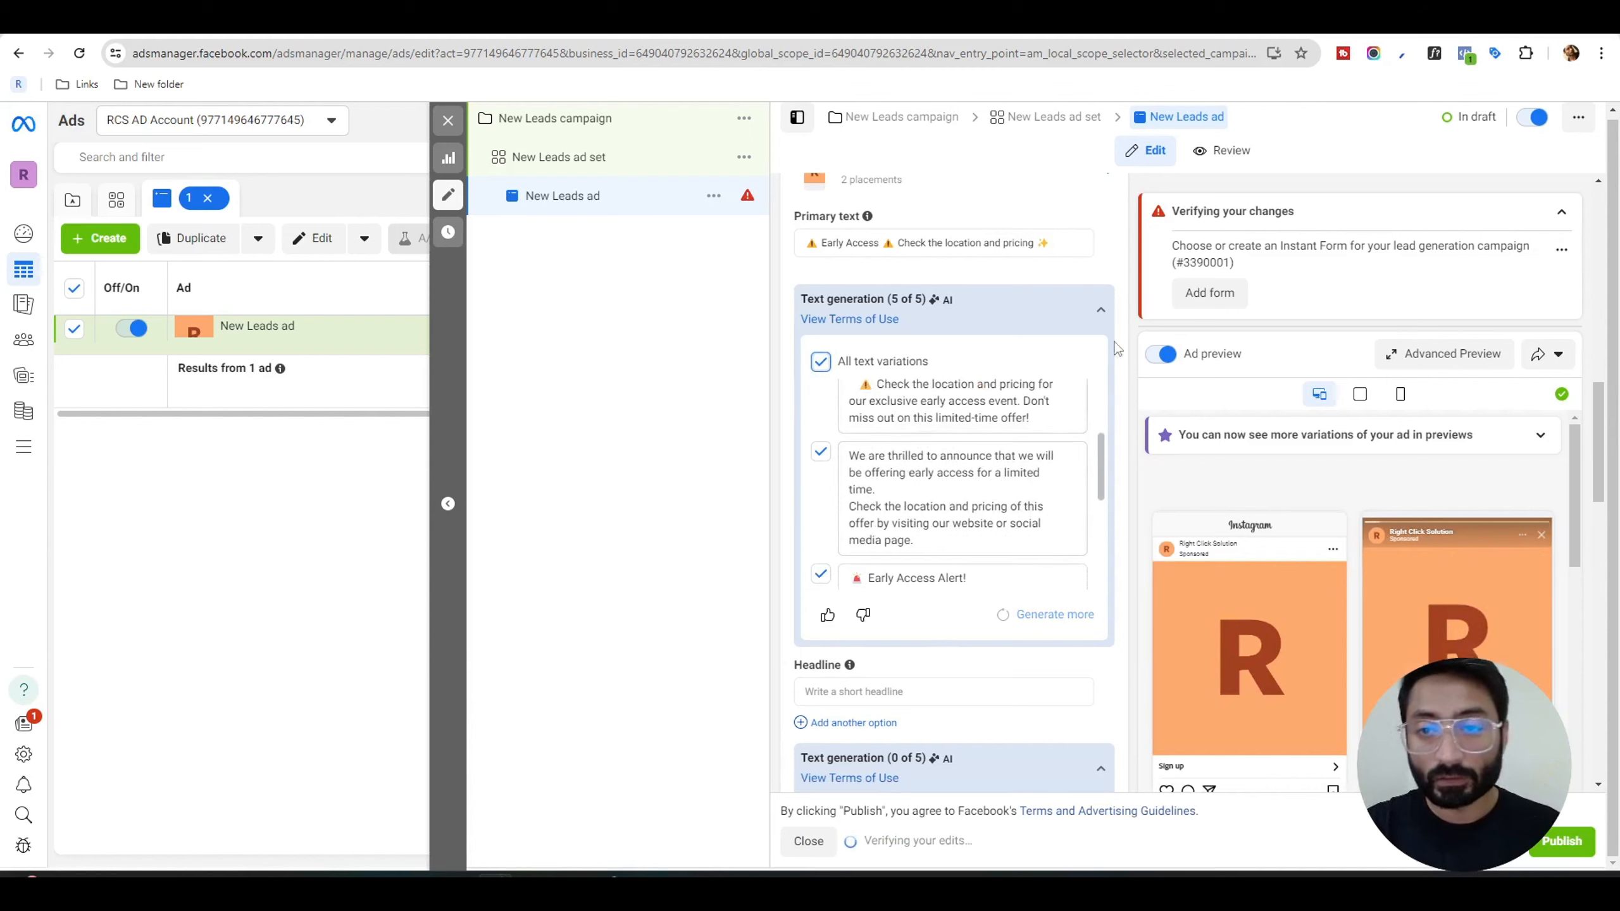
scroll(1111, 255, "down", 1)
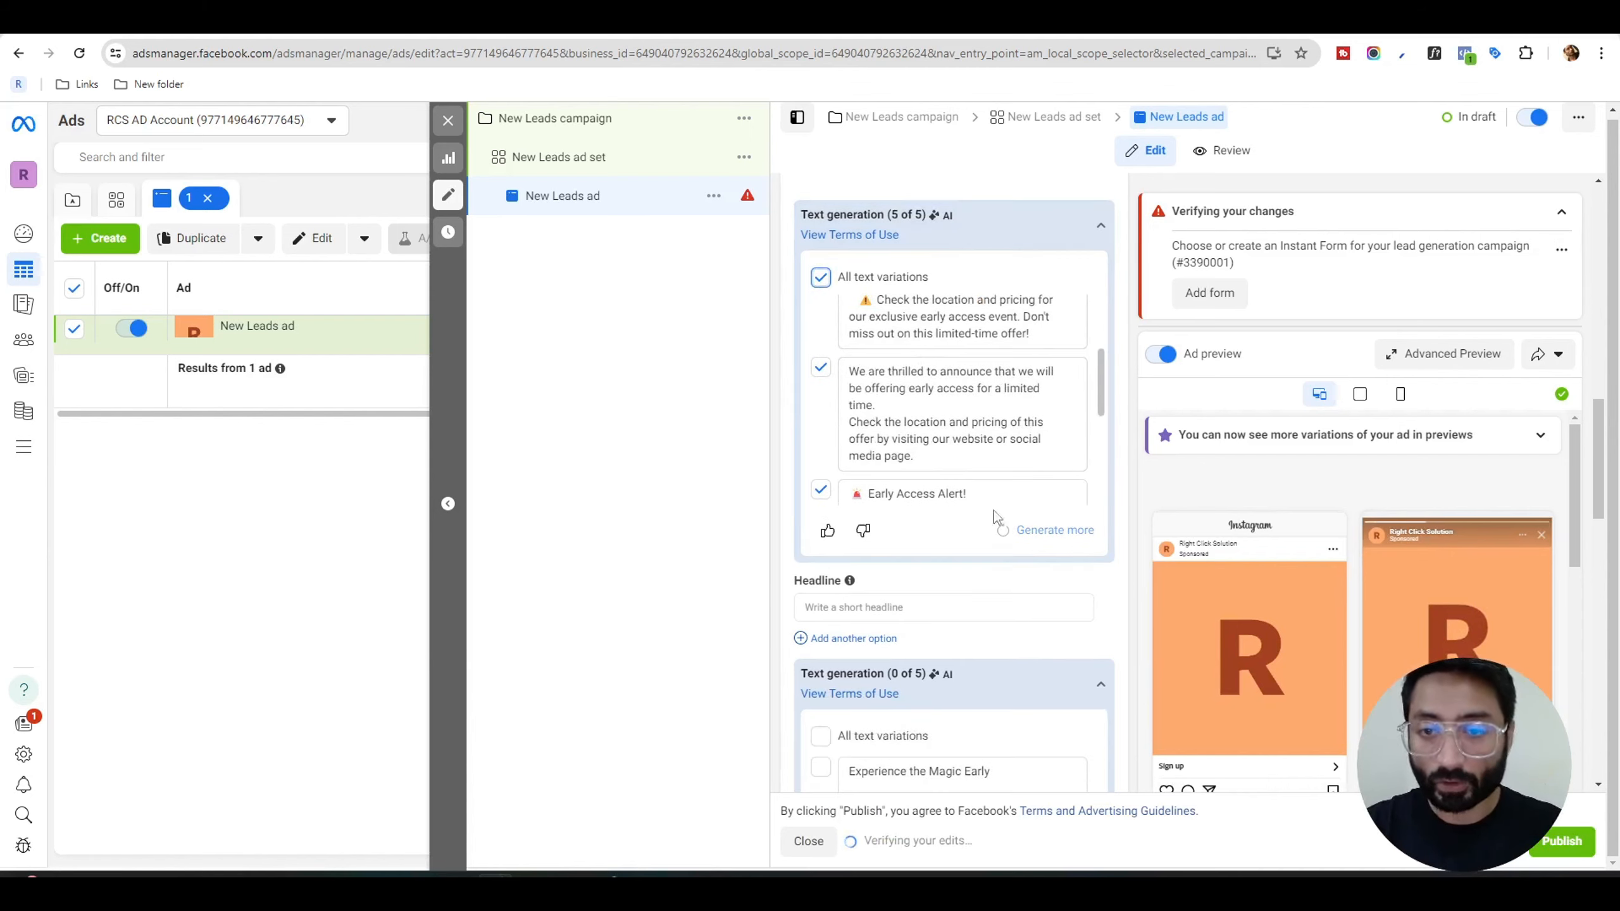
left_click(953, 391)
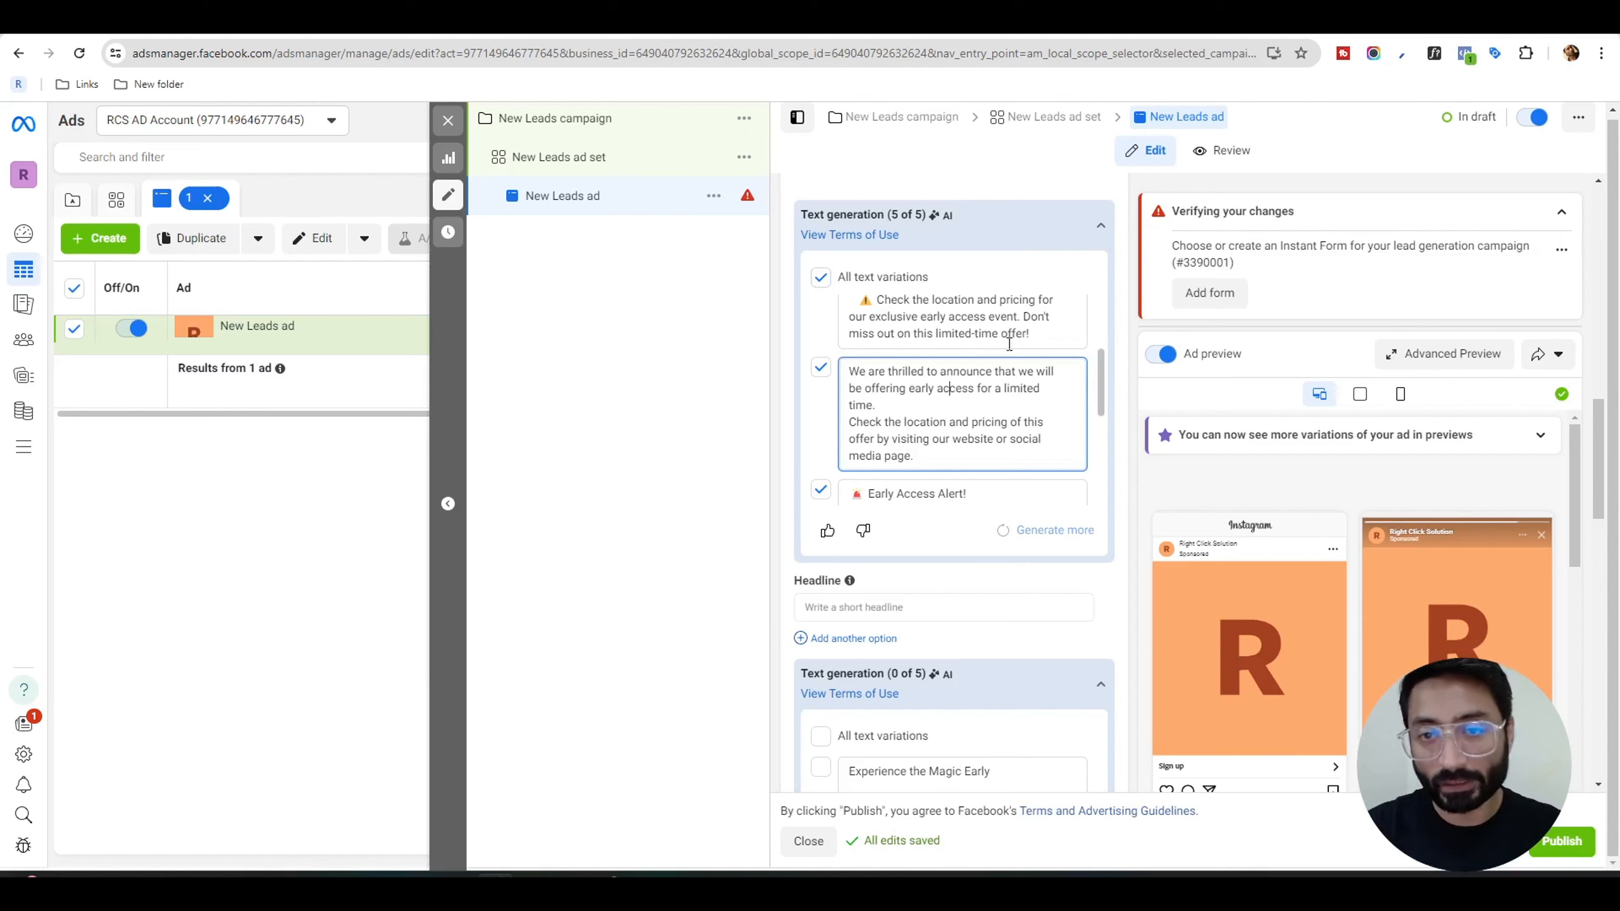
Examine the ad's generated headline variations, link description, call to action, Advantage+ creative and destination settings.
scroll(1119, 337, "down", 3)
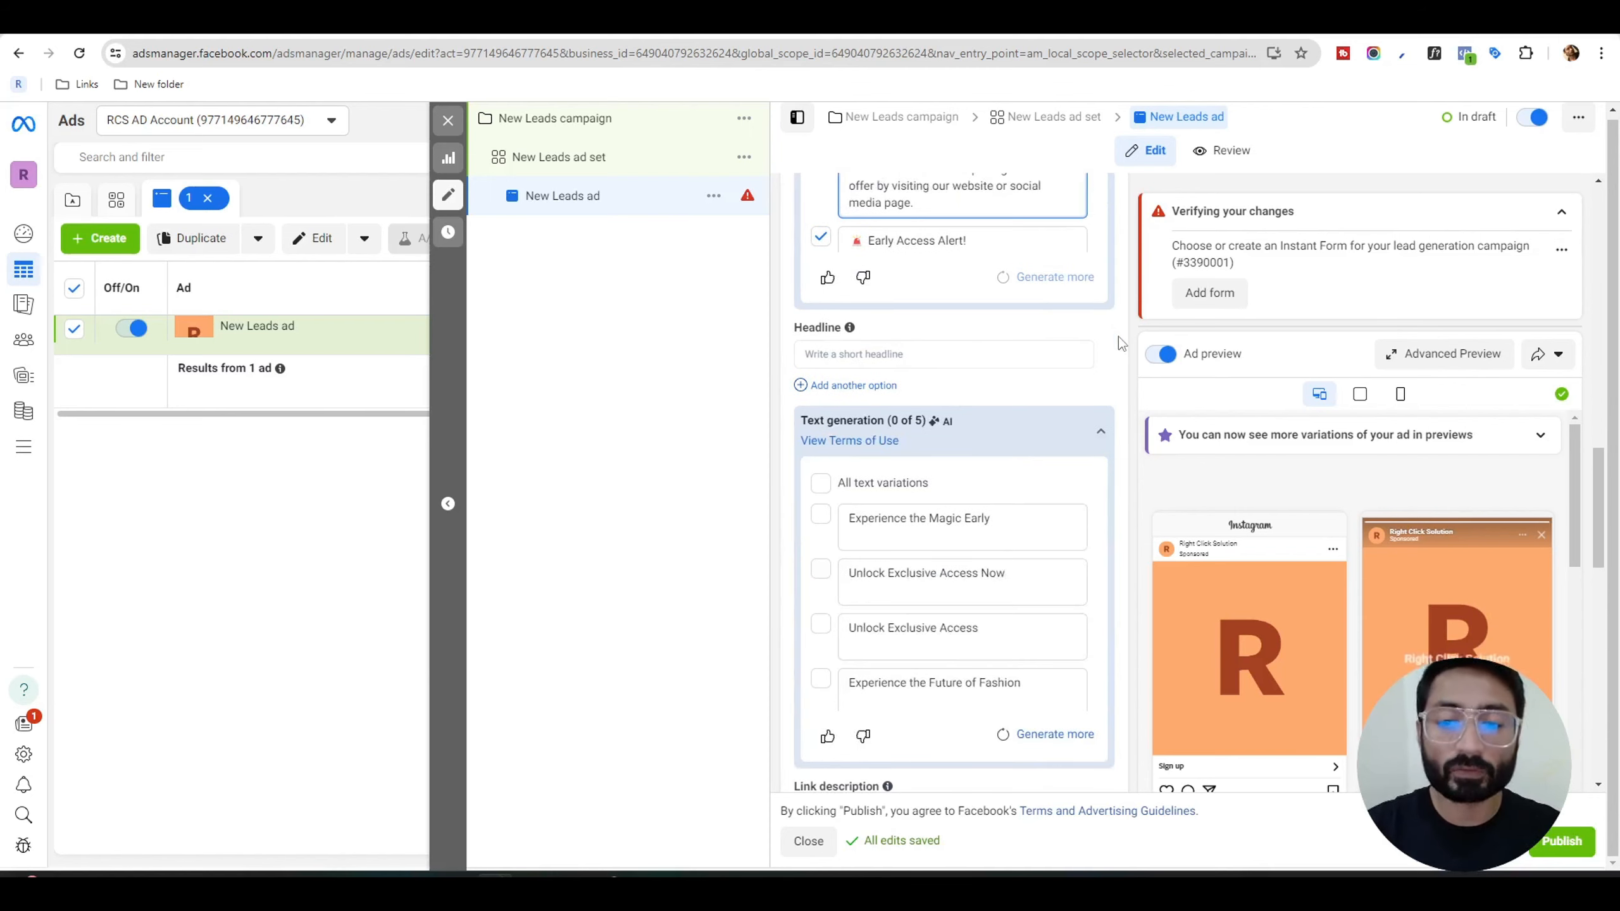
scroll(1119, 337, "down", 1)
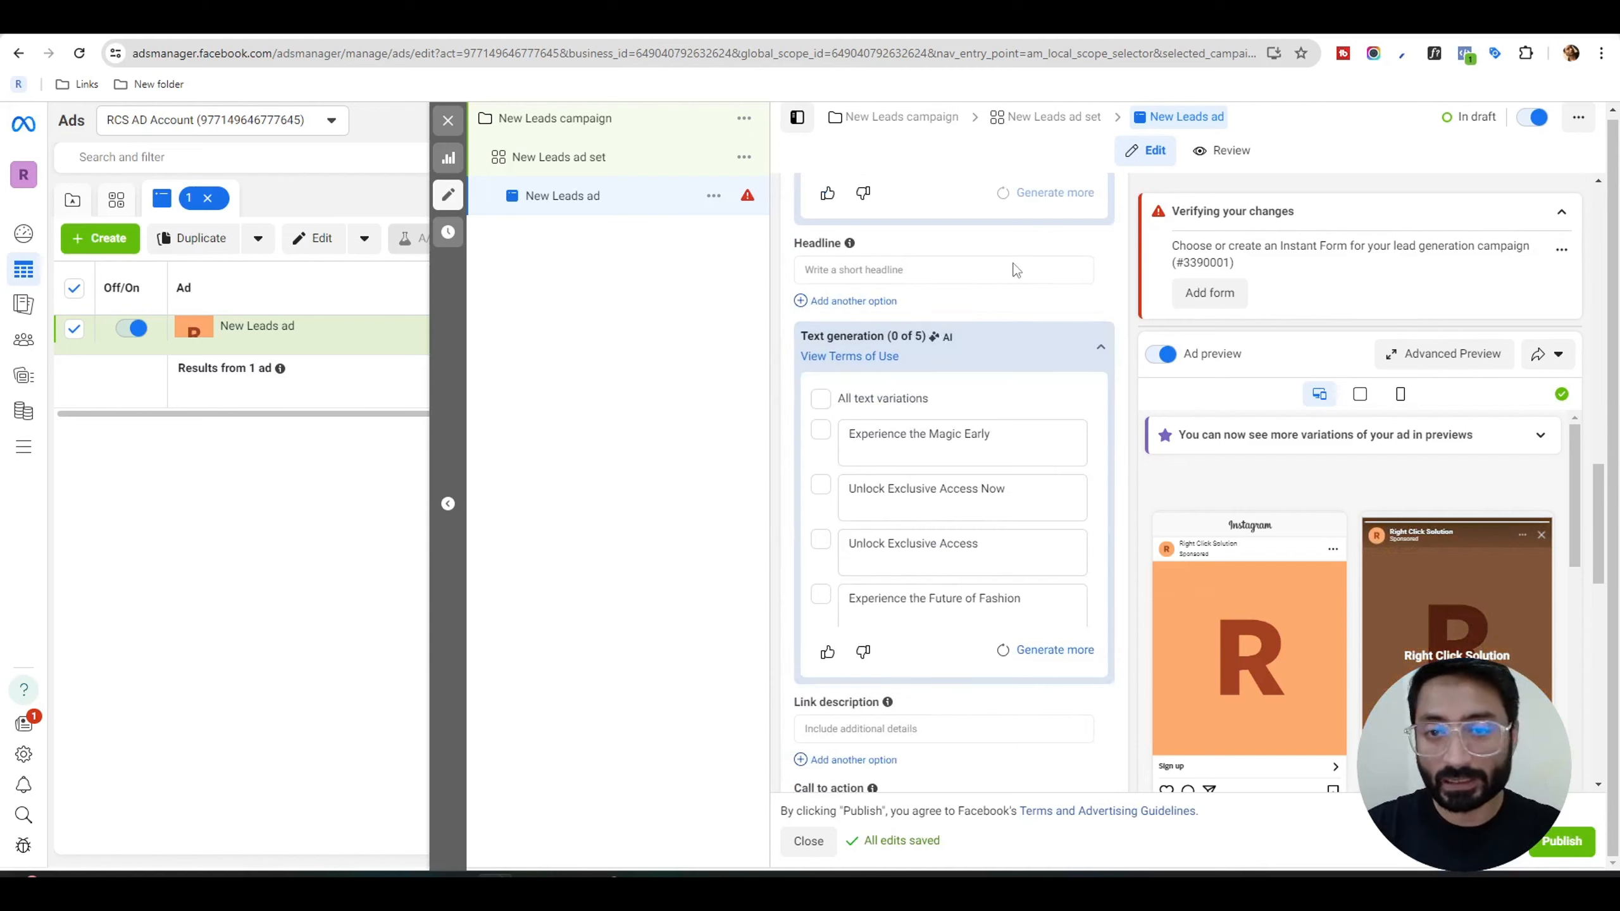
scroll(1117, 350, "down", 3)
scroll(1124, 357, "up", 3)
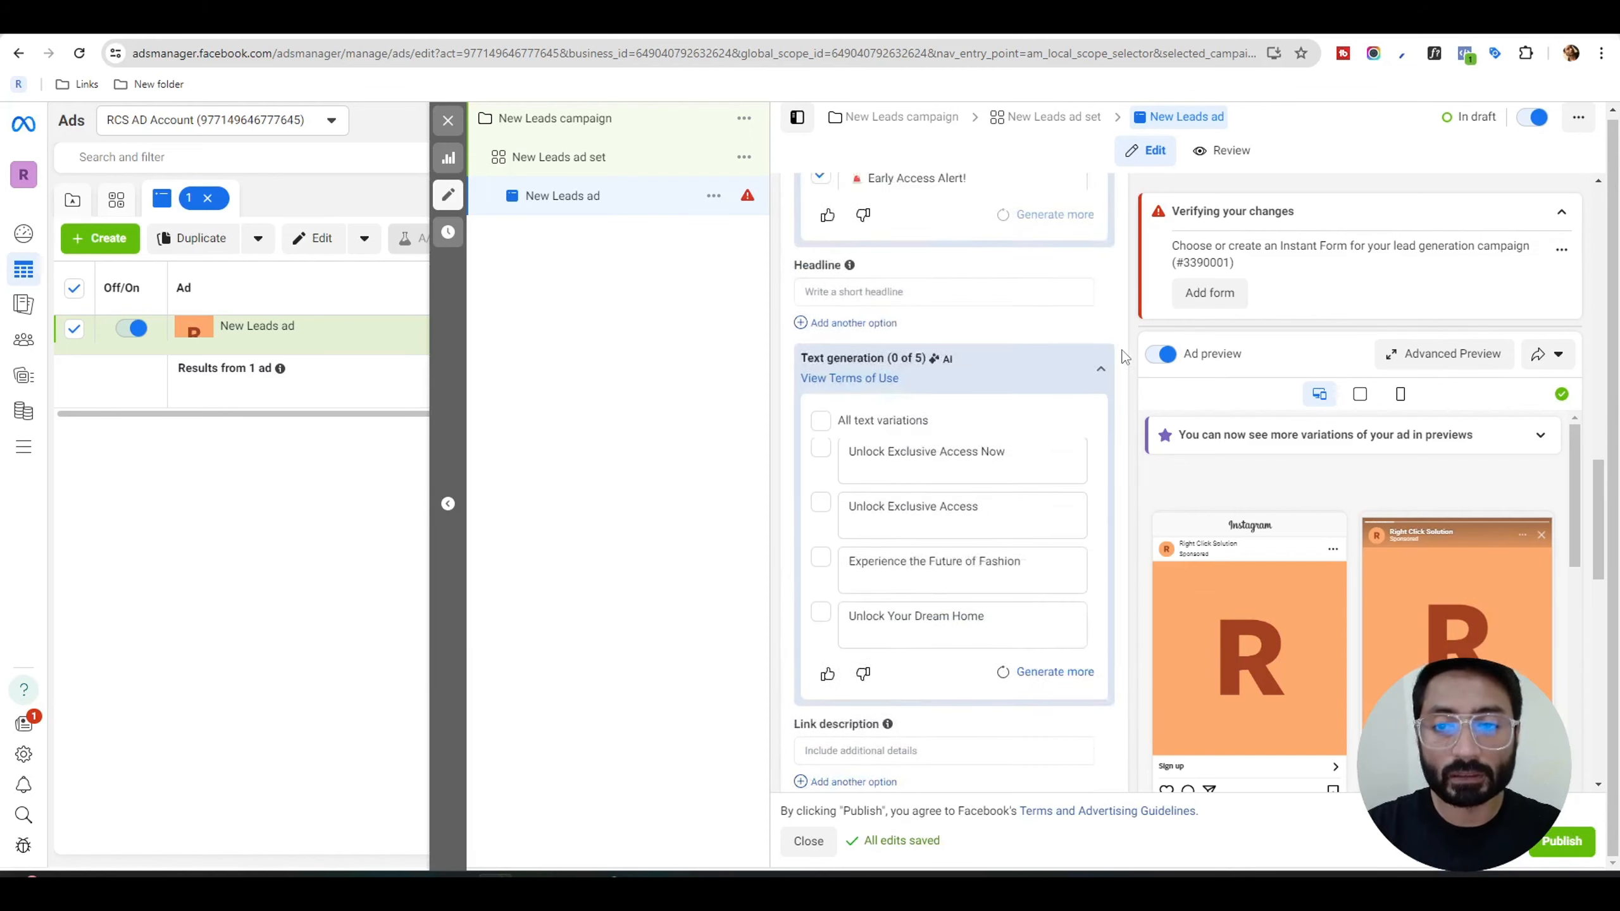
scroll(1125, 357, "up", 8)
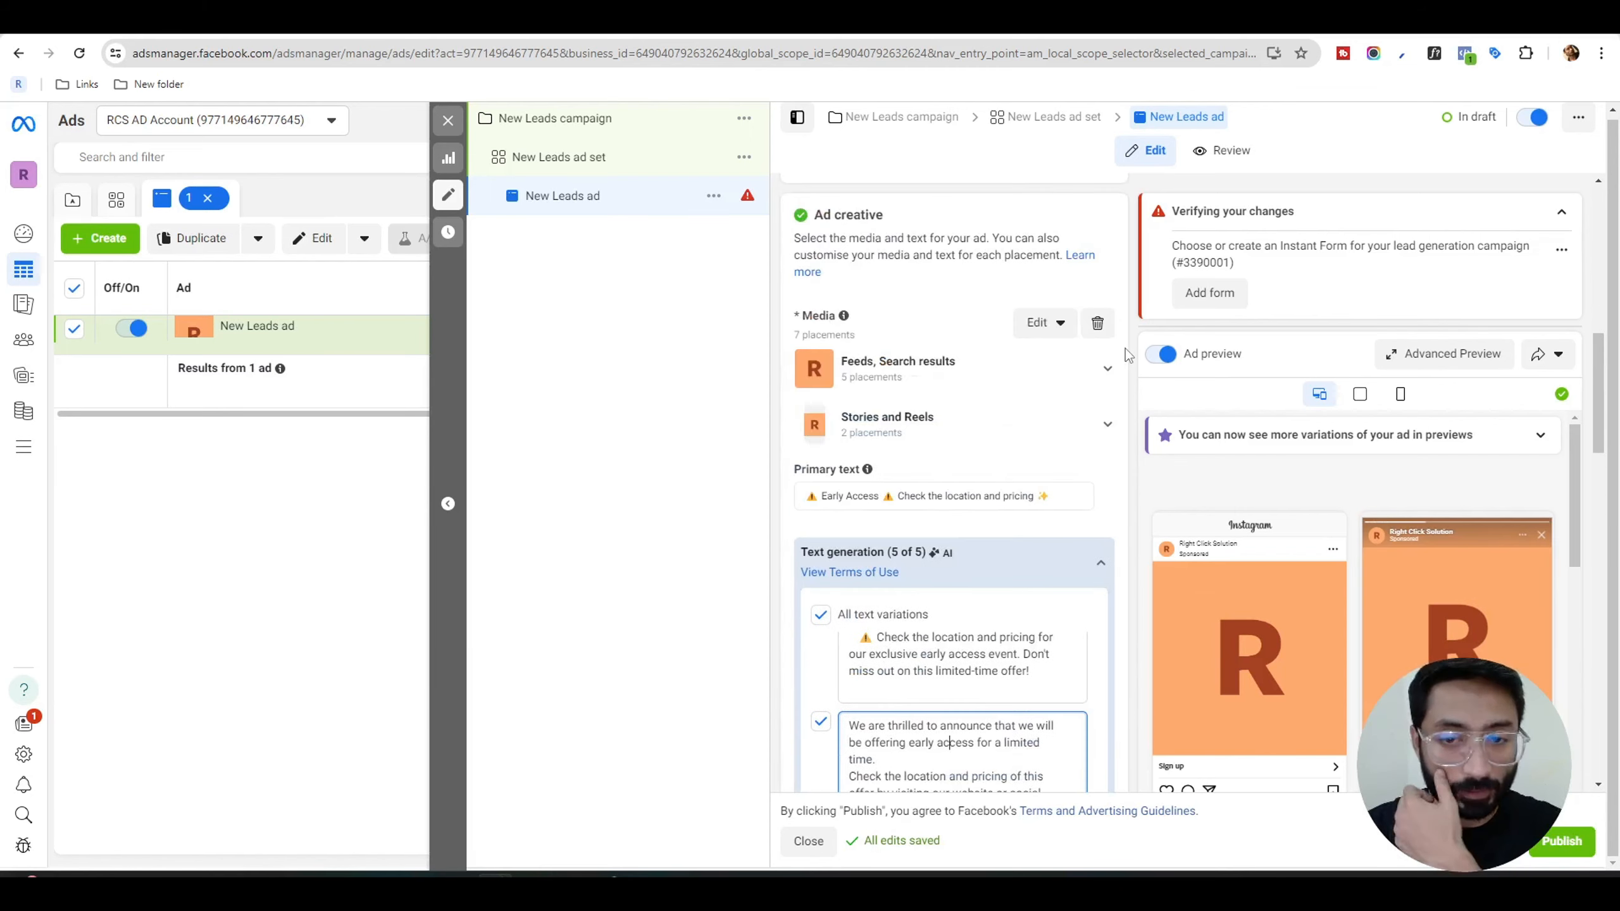
scroll(1125, 349, "down", 10)
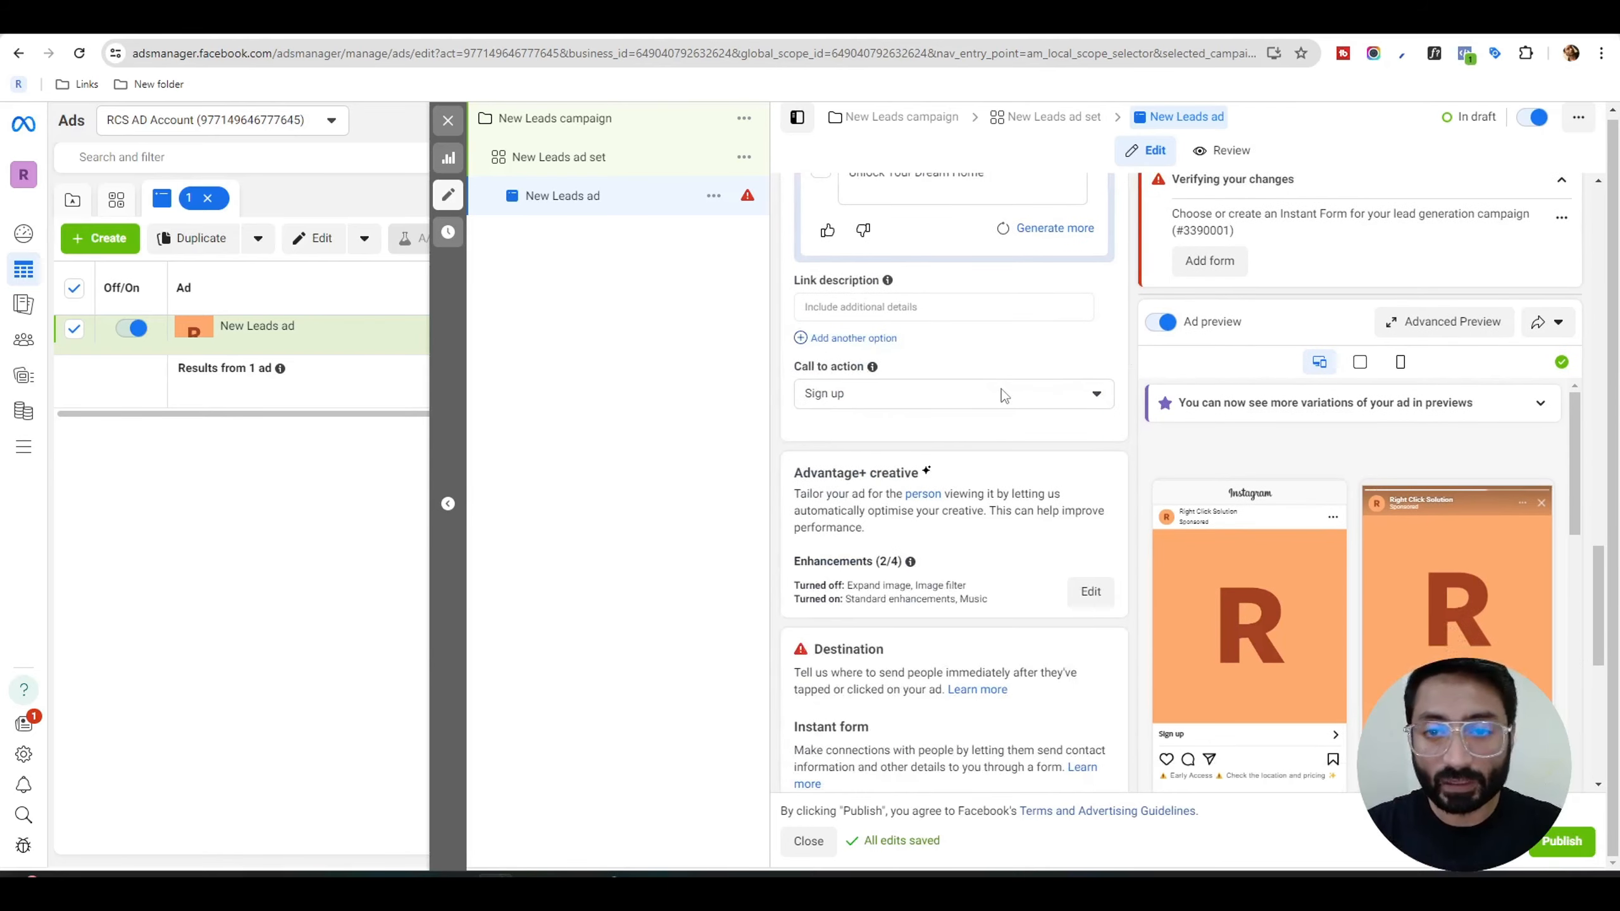
left_click(1001, 392)
left_click(1095, 354)
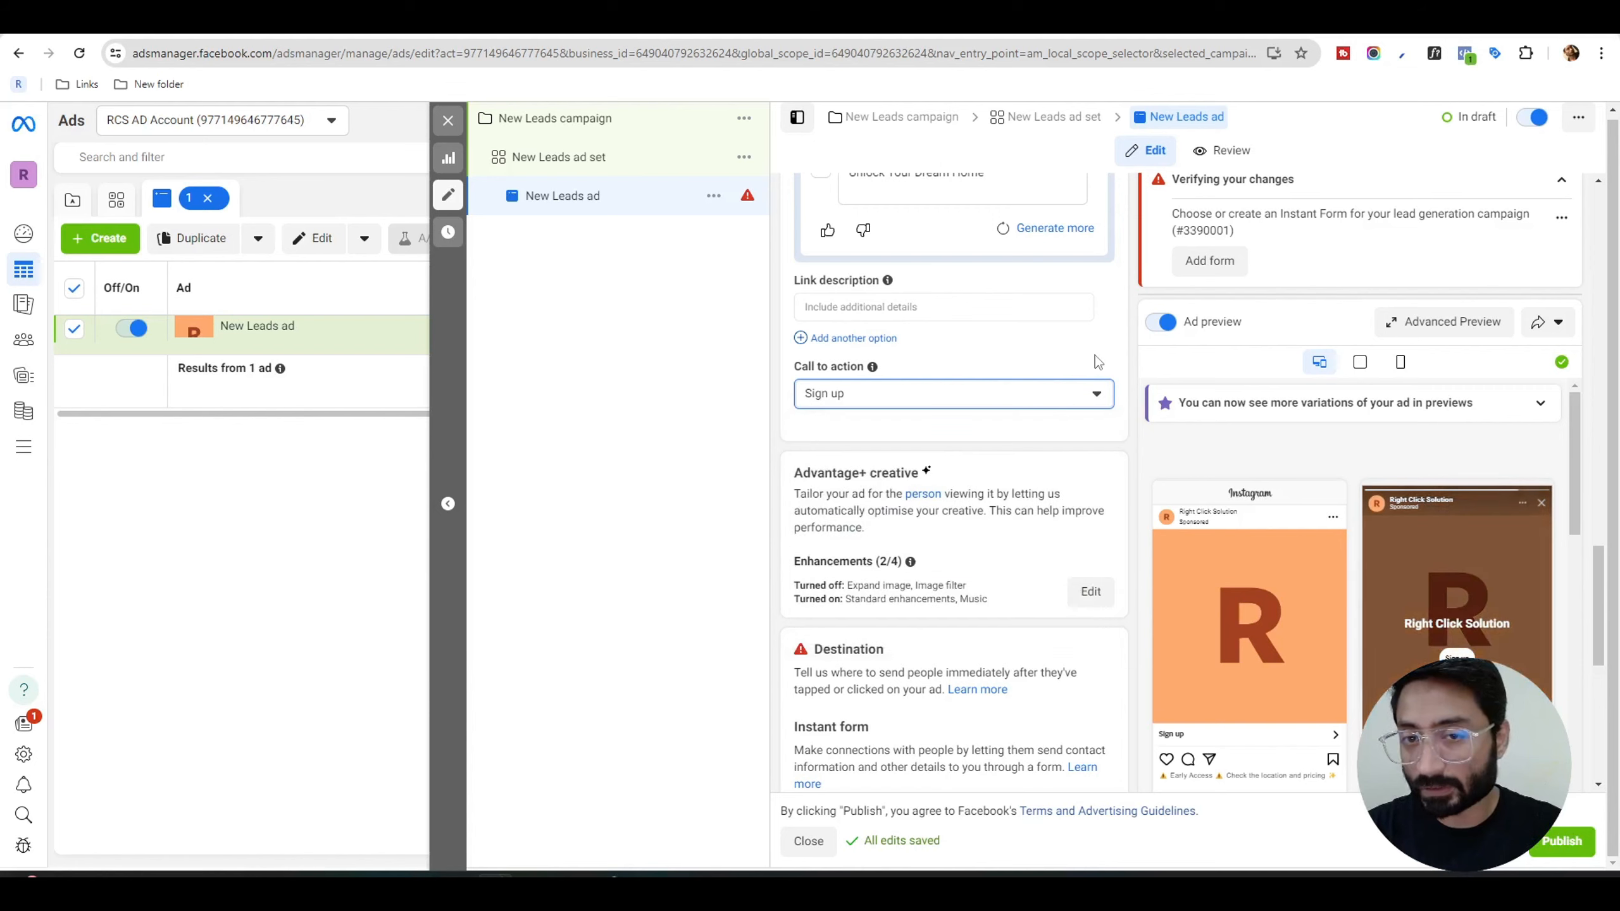
scroll(976, 259, "down", 2)
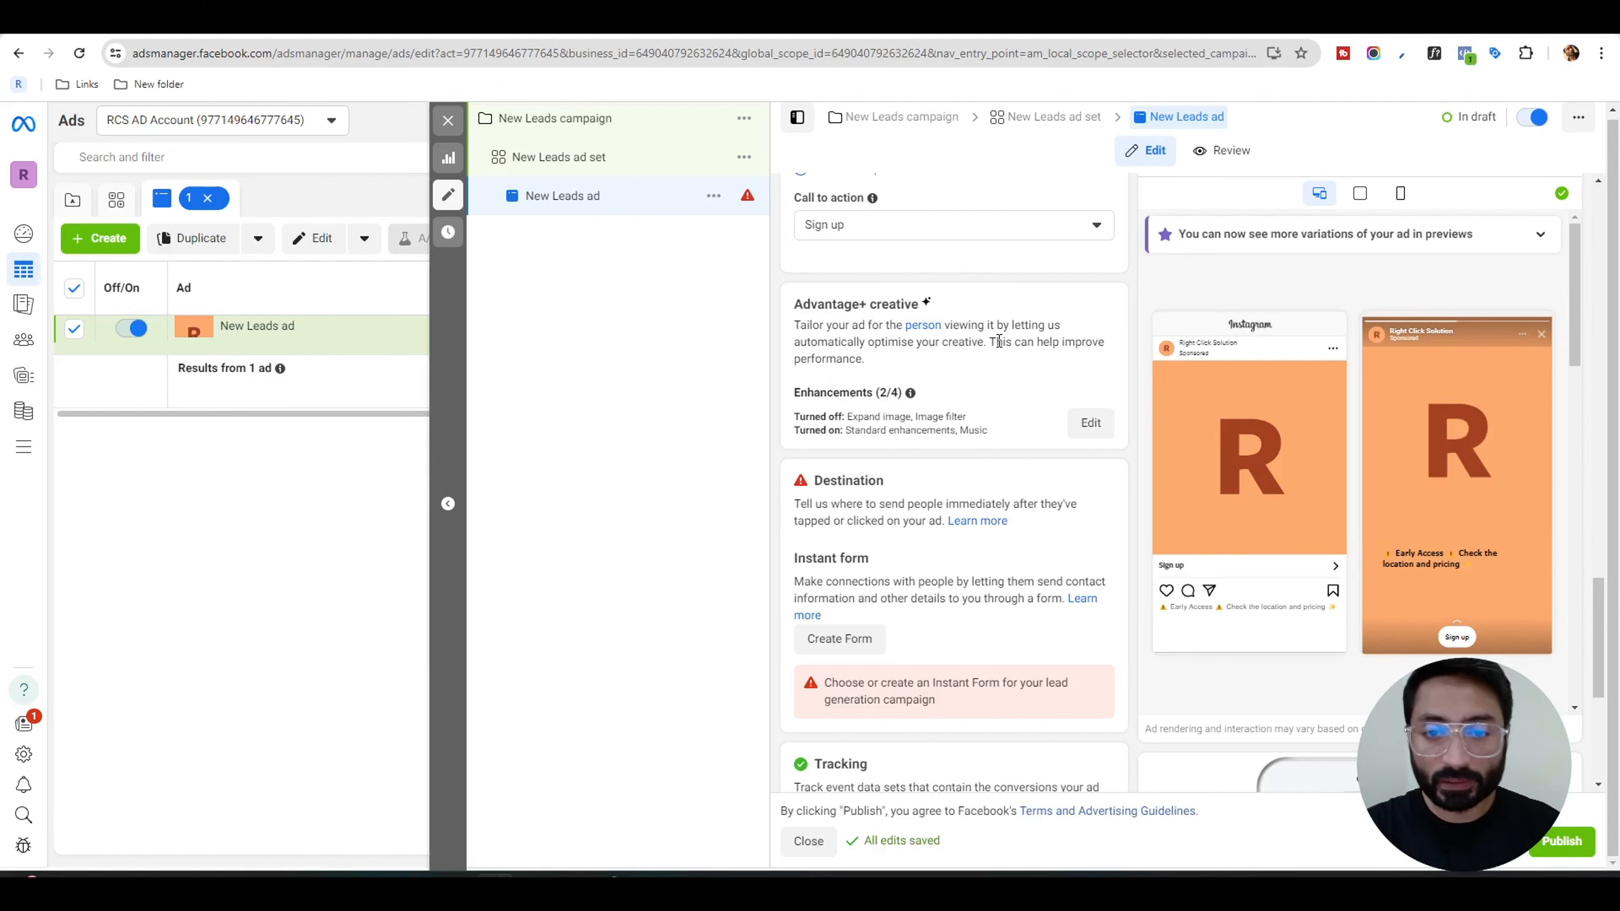
scroll(999, 341, "down", 2)
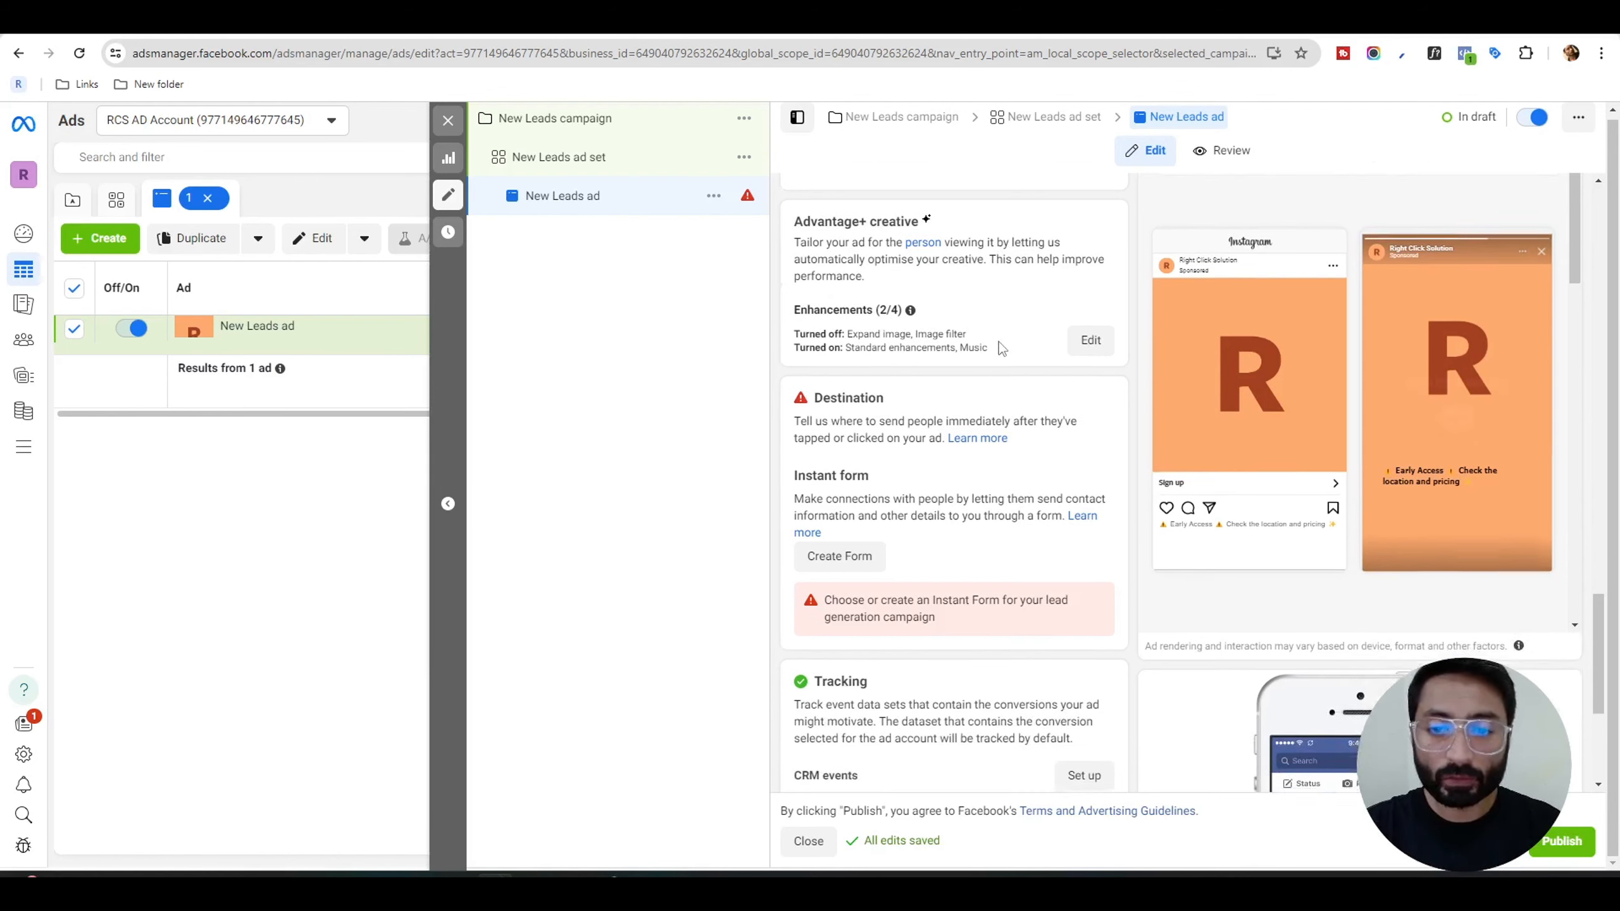
scroll(999, 341, "down", 1)
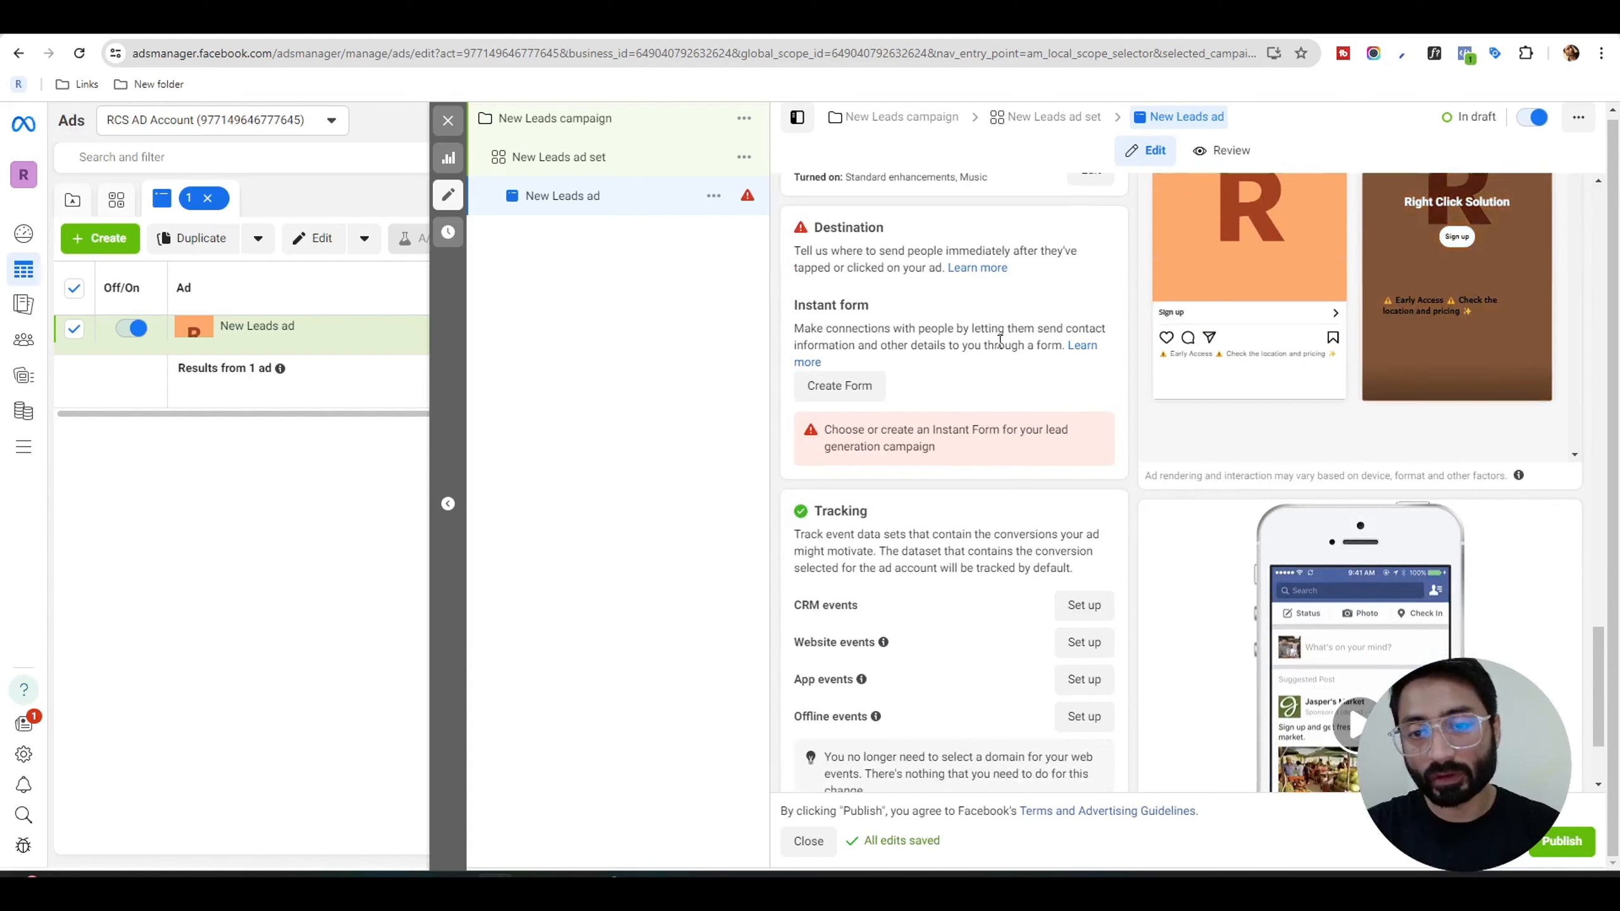
Create an instant form for the ad named "Lead Gen FB Form" with the More volume form type.
left_click(872, 390)
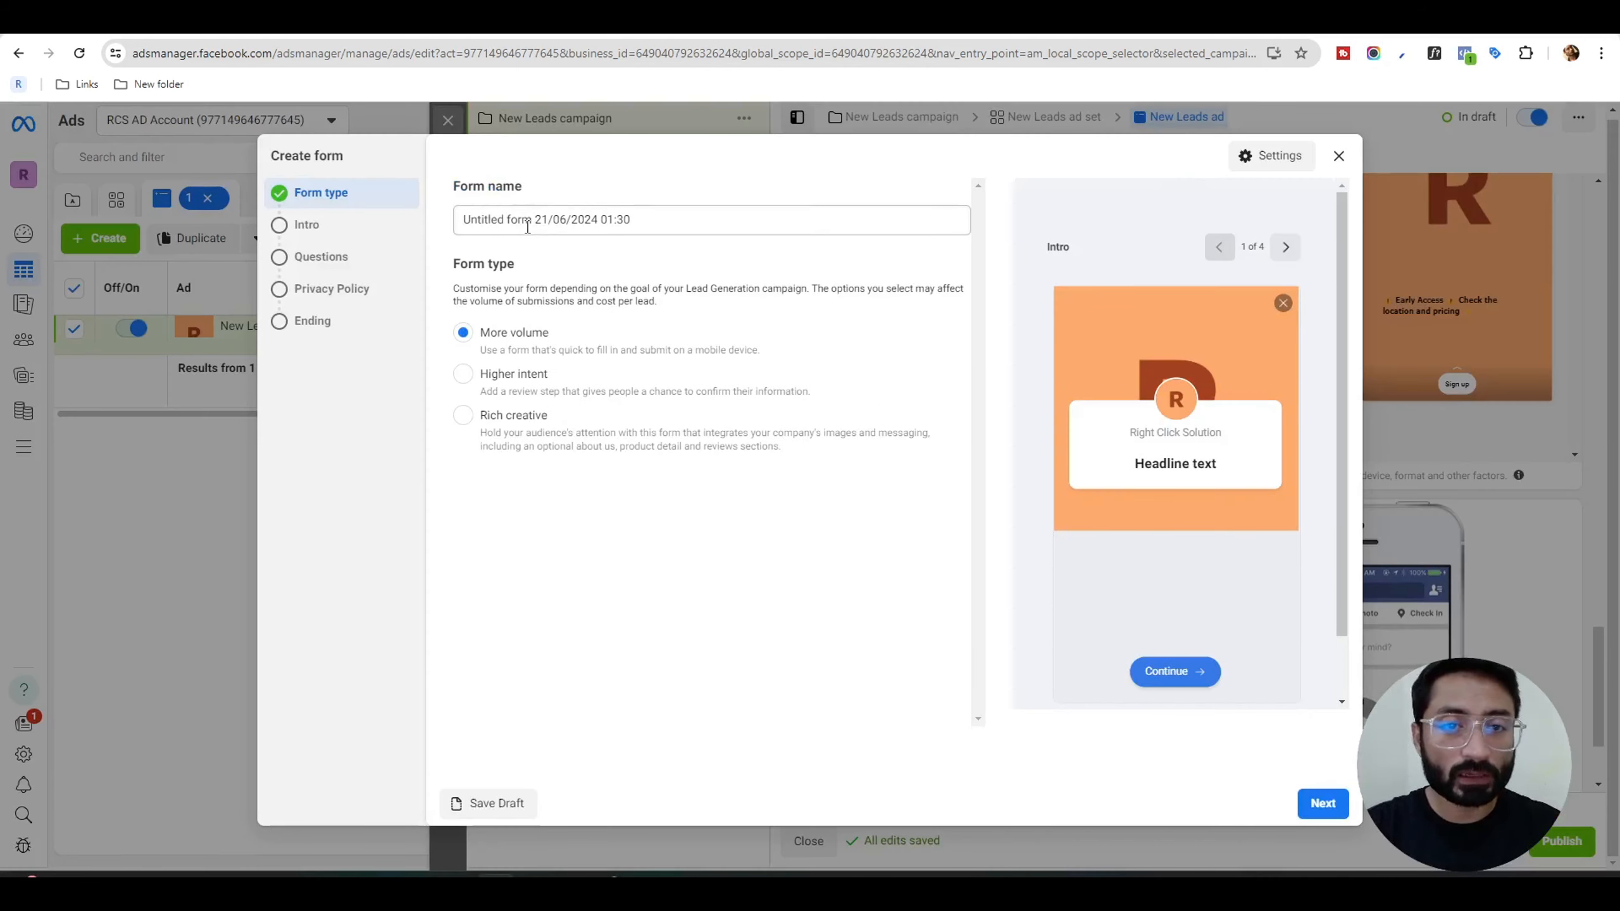
triple_click(499, 217)
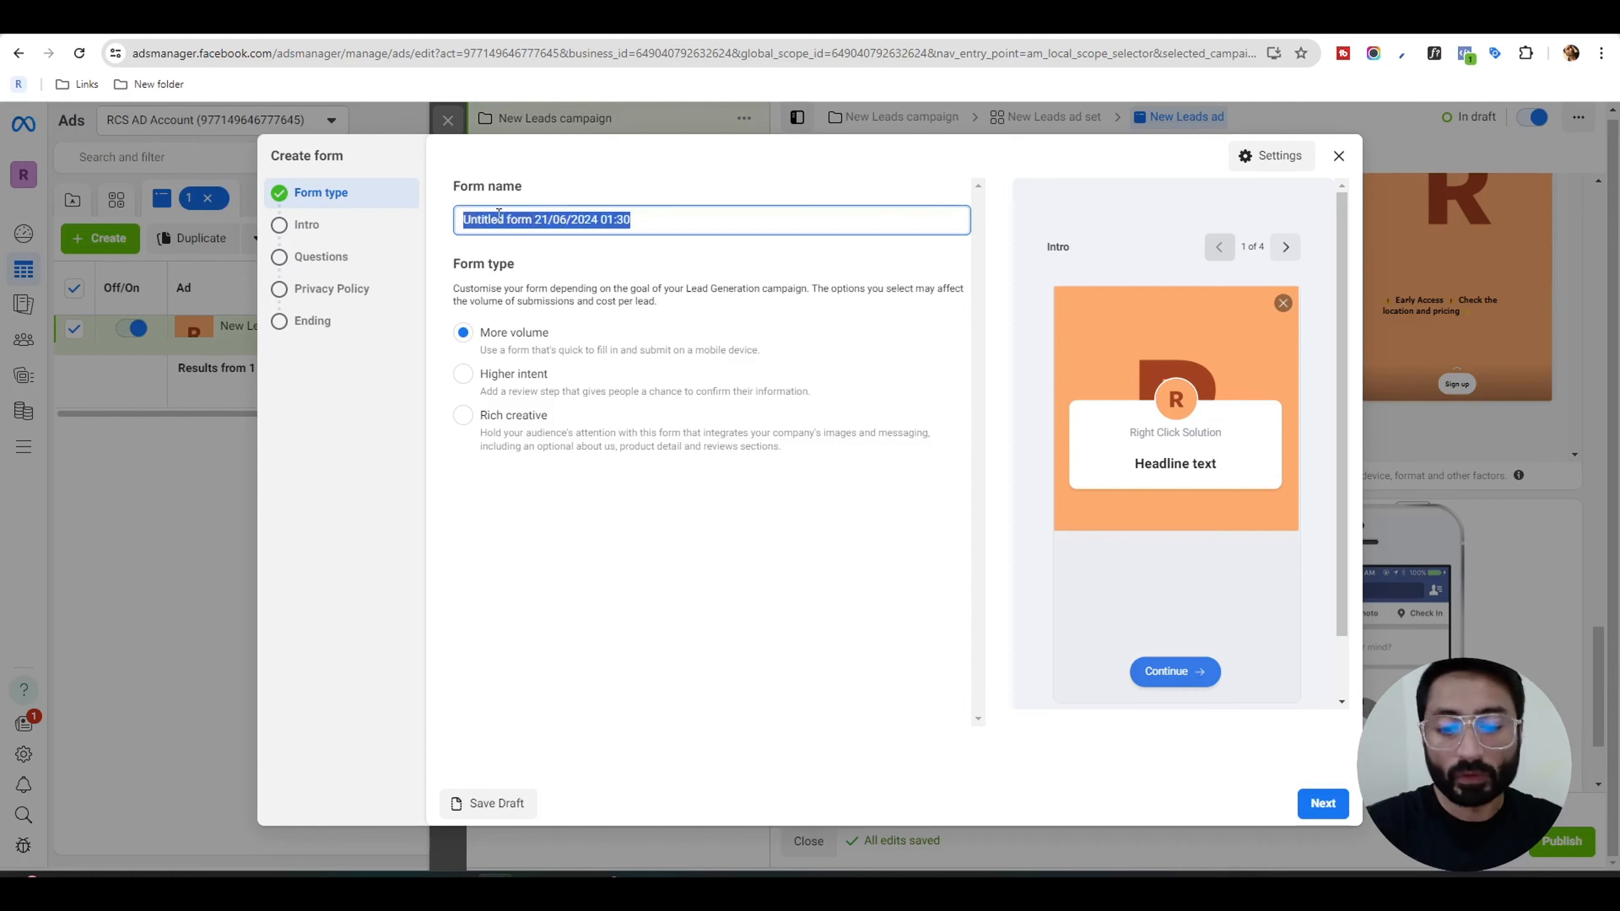
type("LEad")
key("BackSpace")
key("BackSpace")
key("BackSpace")
key("BackSpace")
key("BackSpace")
type("Lead Gen ")
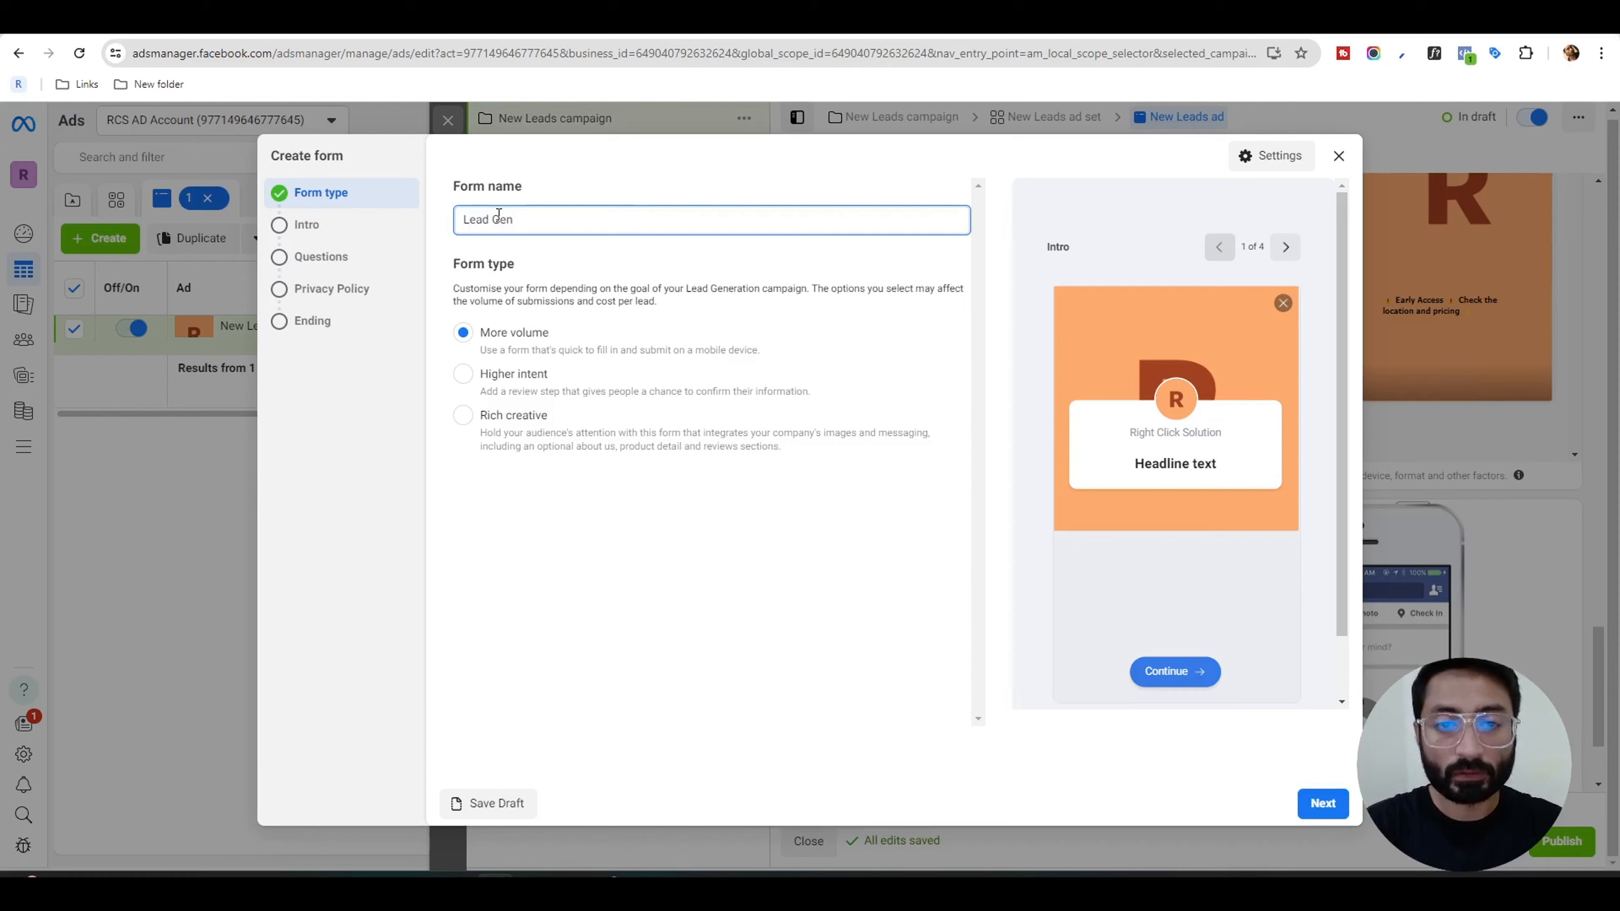
type("FB Form")
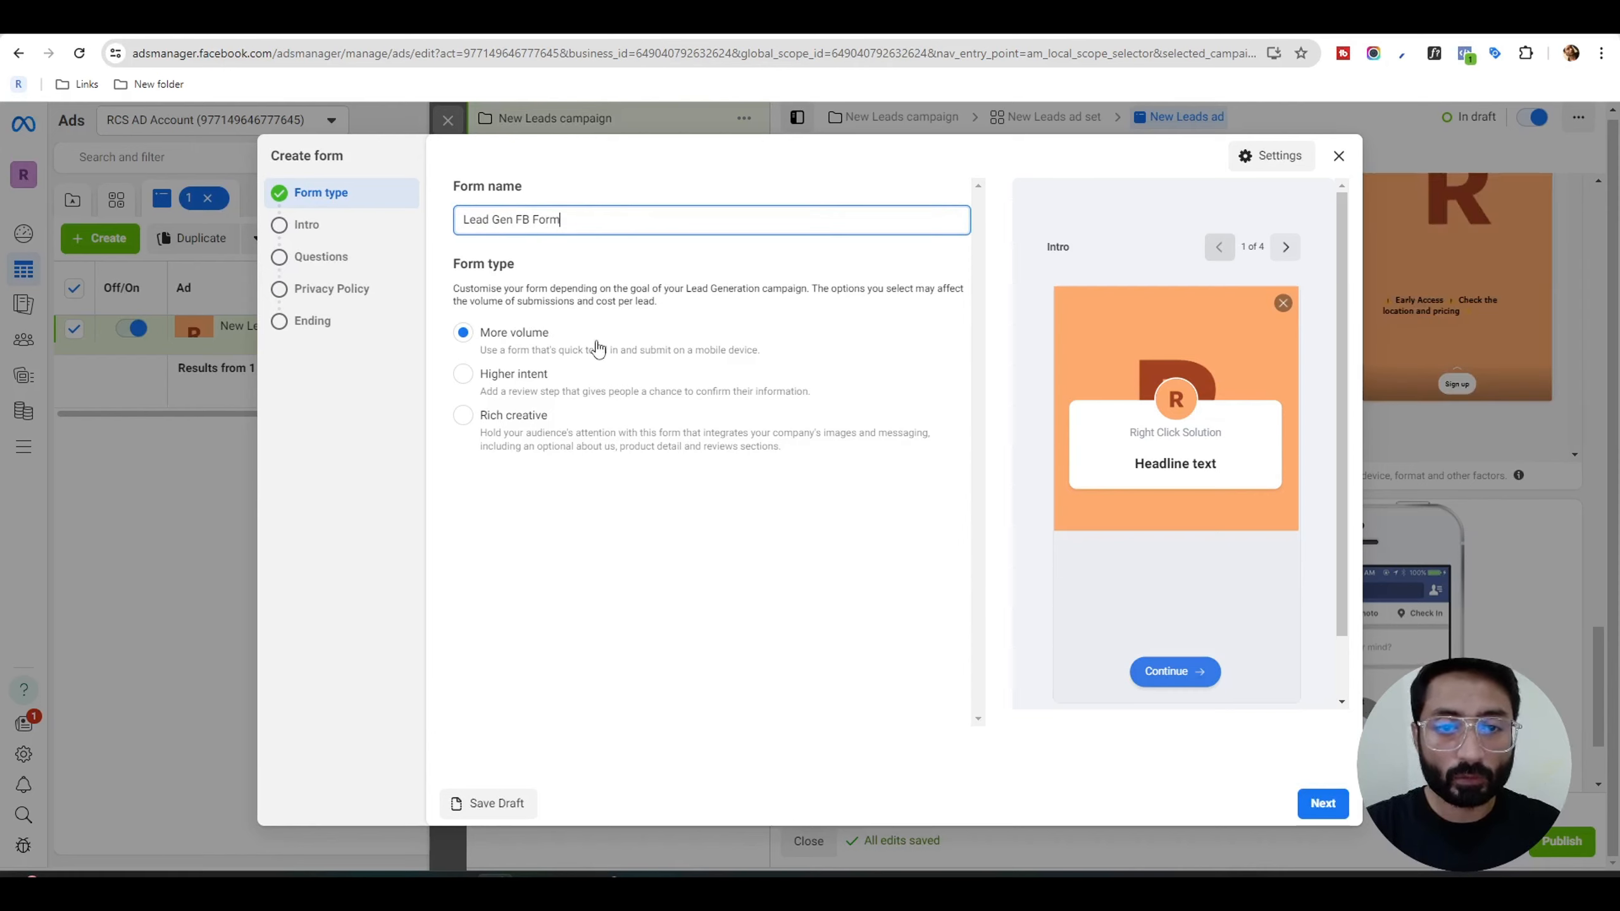
left_click(1321, 804)
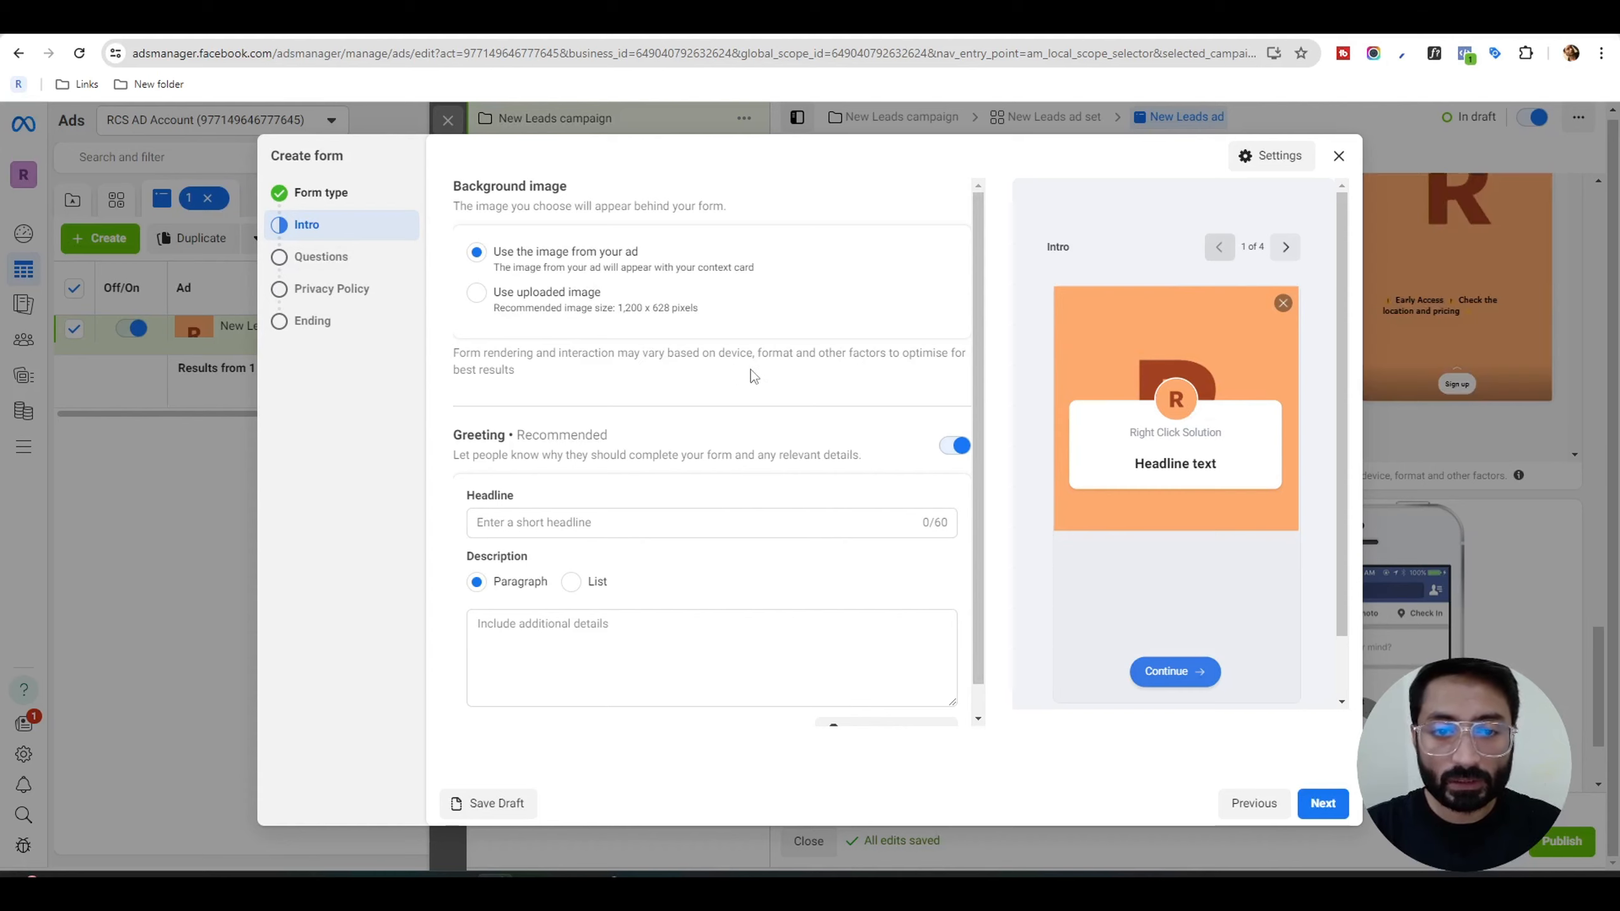
Set the form's greeting headline to "⚠️ Early Access ⚠️ Check the location and pricing ✨" and add the "Discover Your Future Home Awaits!" paragraph as description.
scroll(756, 377, "down", 1)
left_click(571, 495)
type("⚠️ Early Access ⚠️ Check the location and pricing ✨")
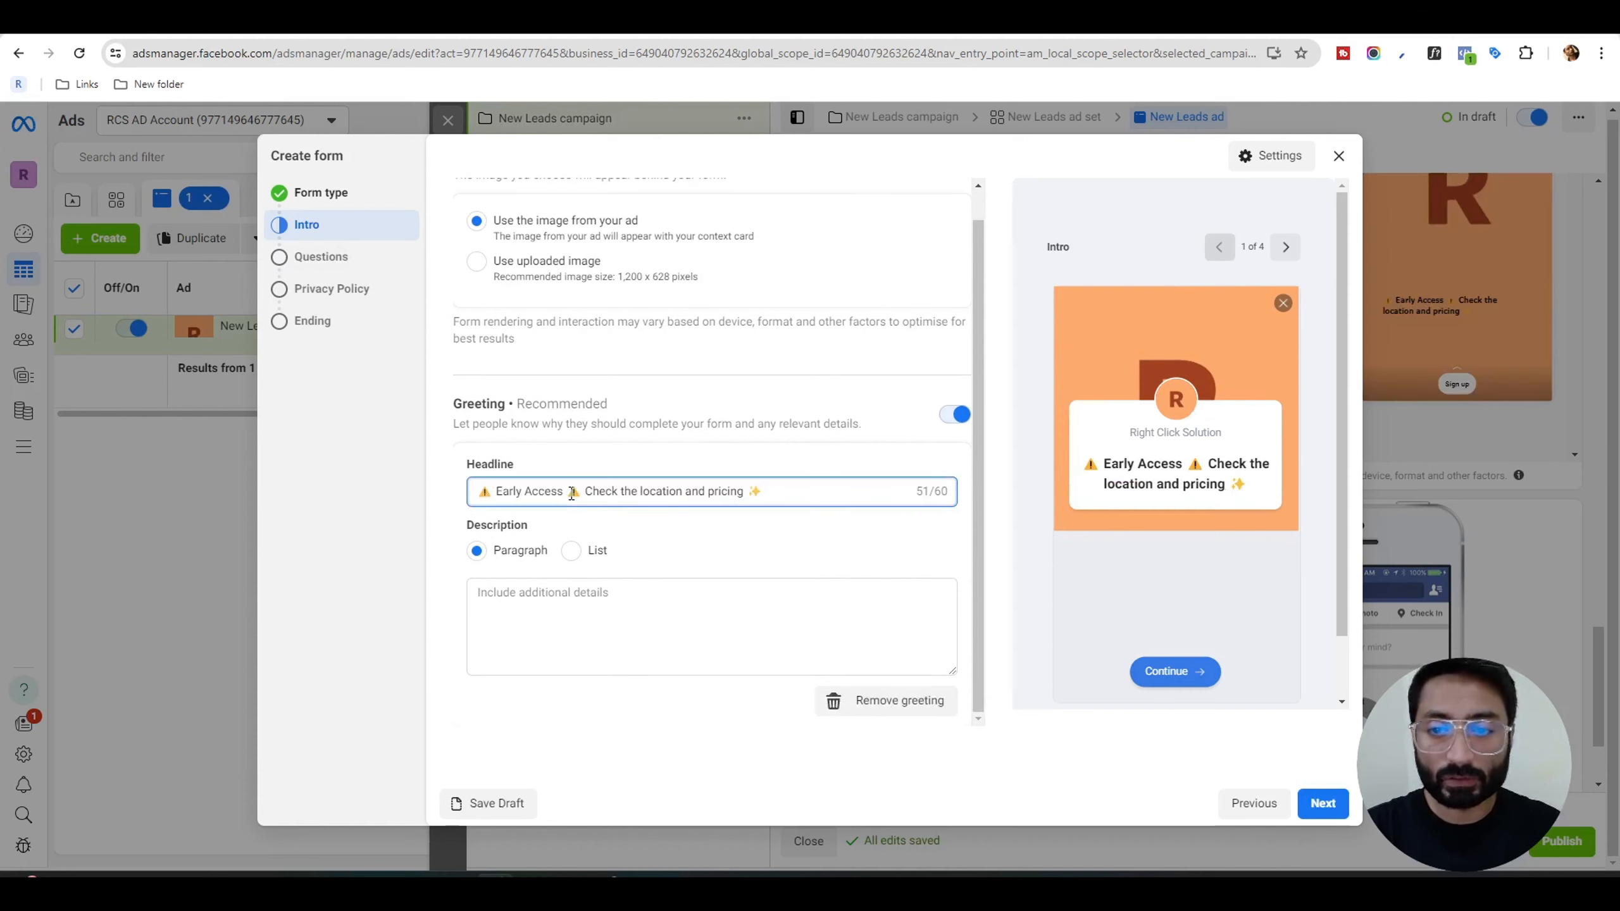
left_click(641, 612)
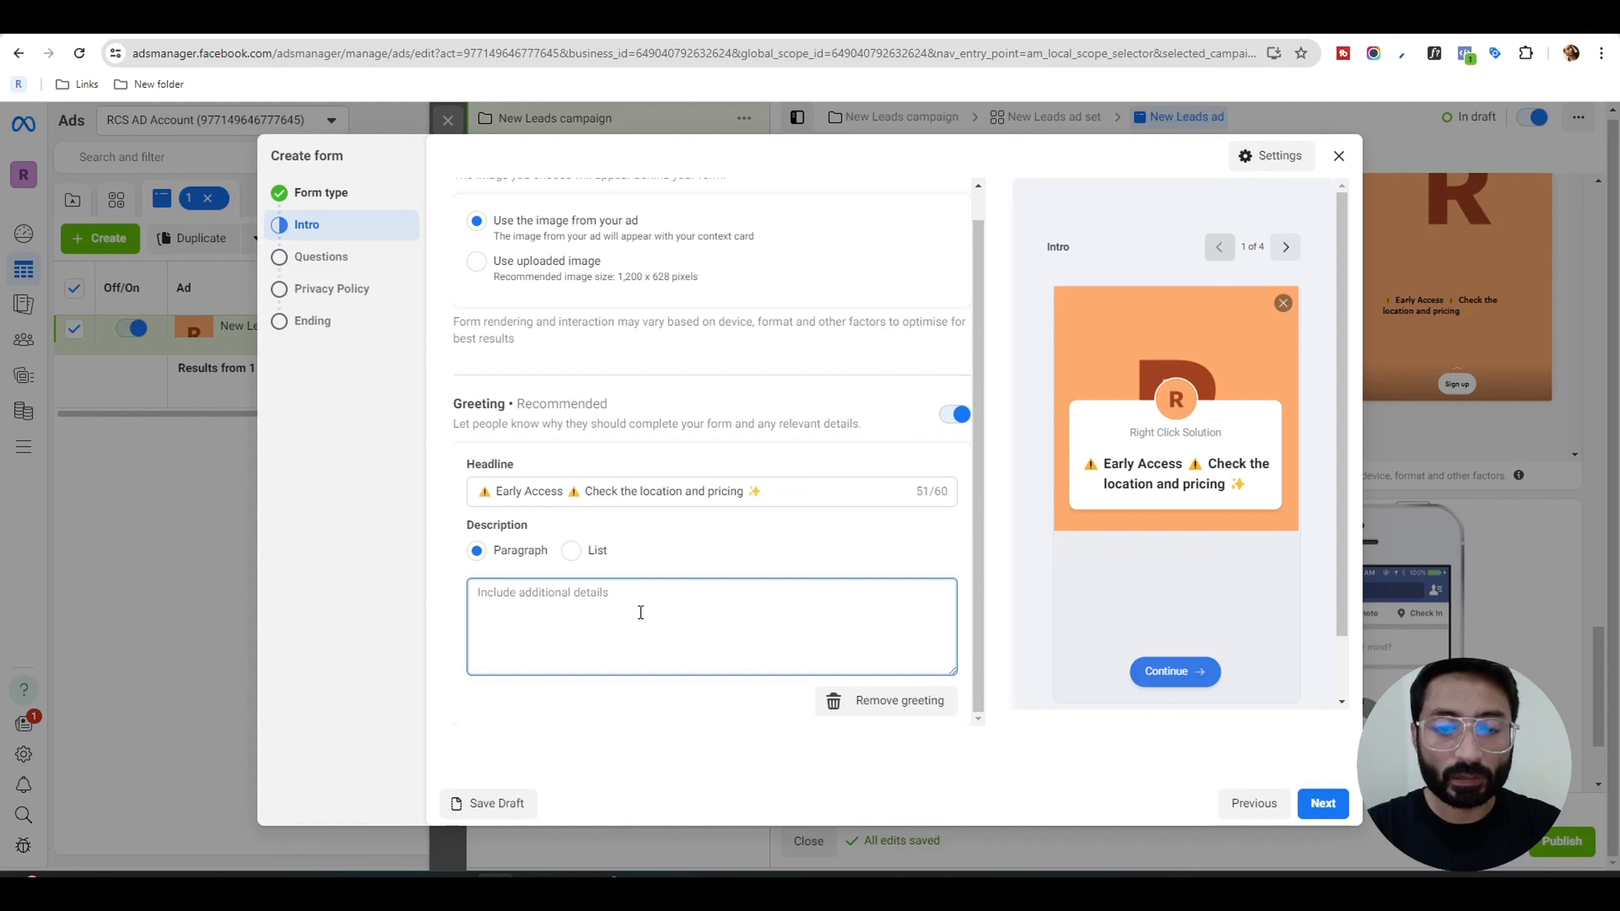
type("🌟 Discover Your Future Home Awaits! 🌟  Looking for a dream home in a prime location? This presale project is your golden opportunity! Nestled in the heart of a thriving community, it offers luxury, convenience, and an unbeatable lifestyle. 🏡✨")
key("BackSpace")
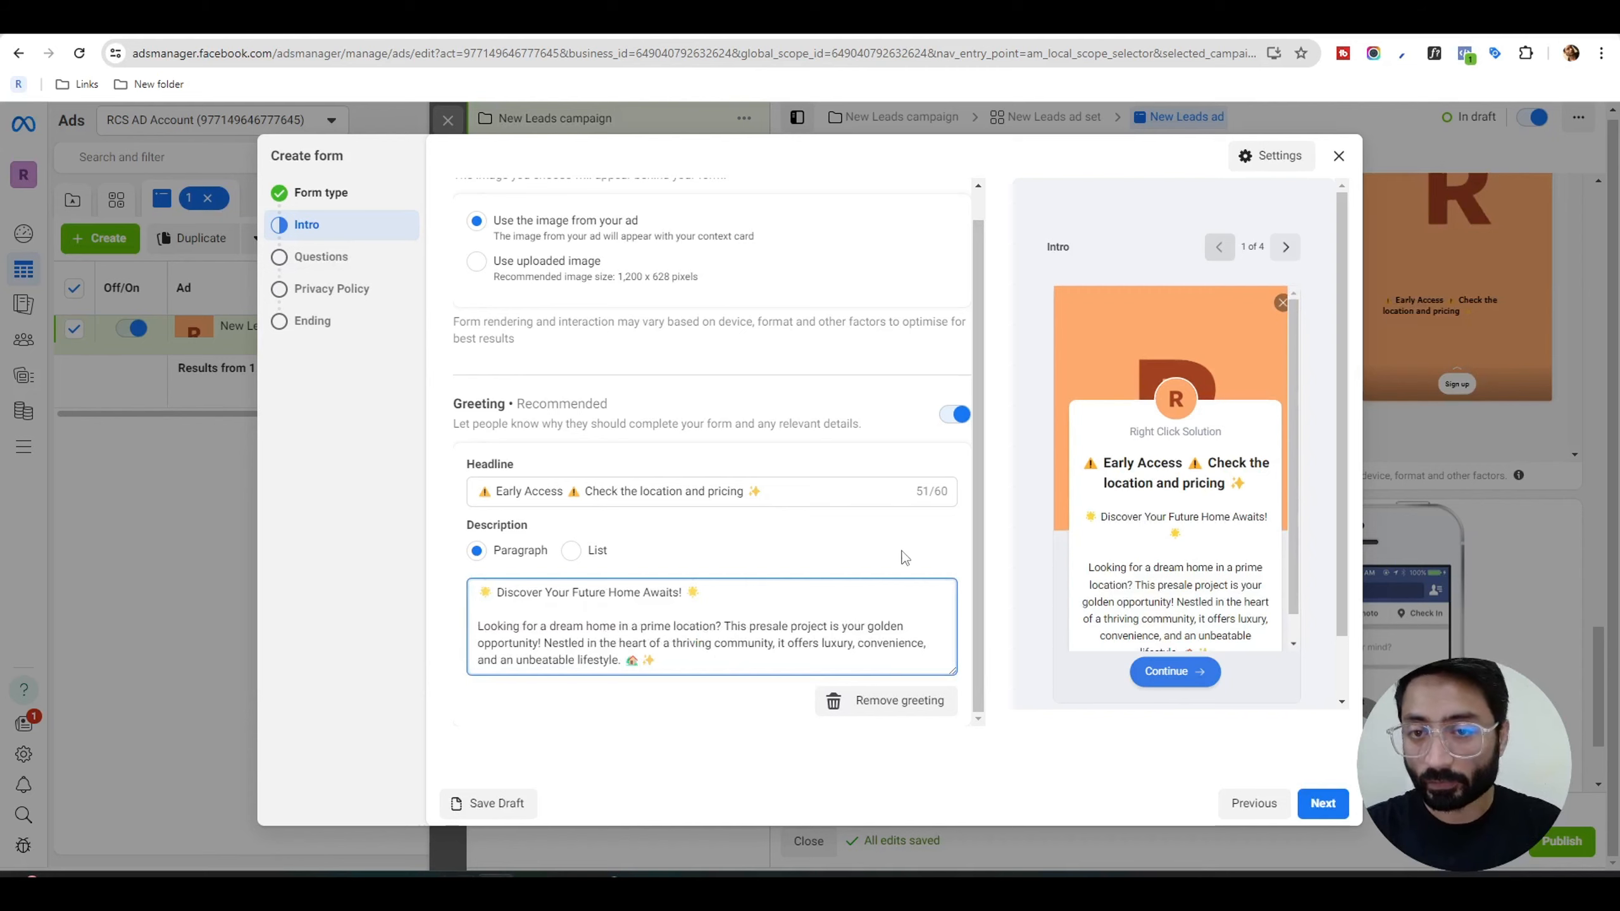
left_click(1320, 801)
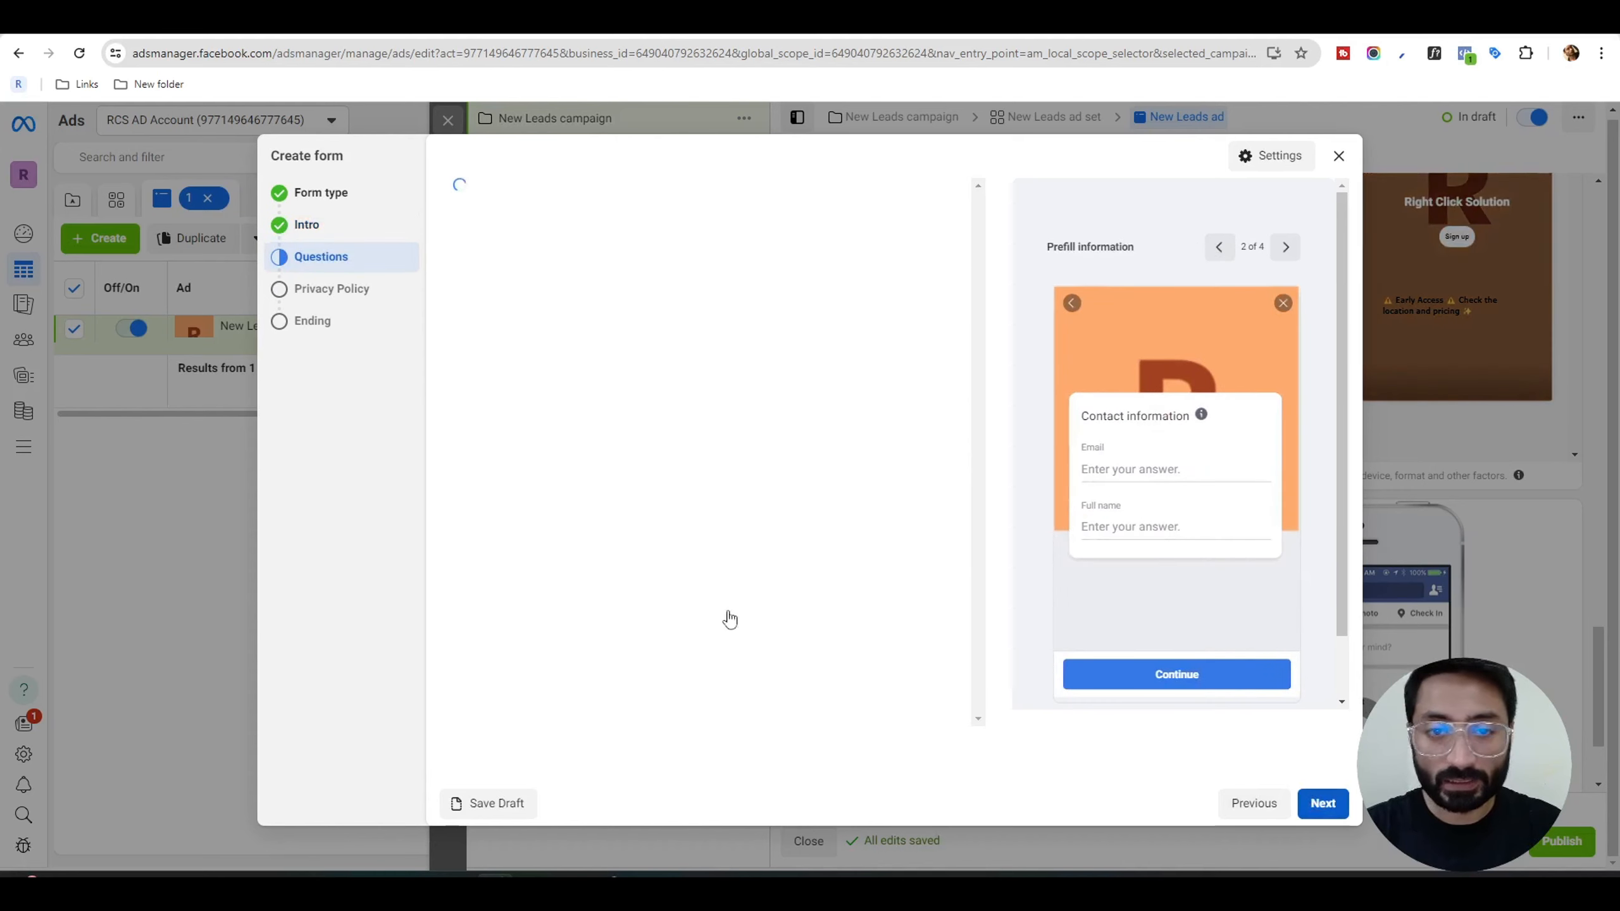
Examine the form's prefill questions and the categories of contact information that can be added.
scroll(723, 442, "down", 1)
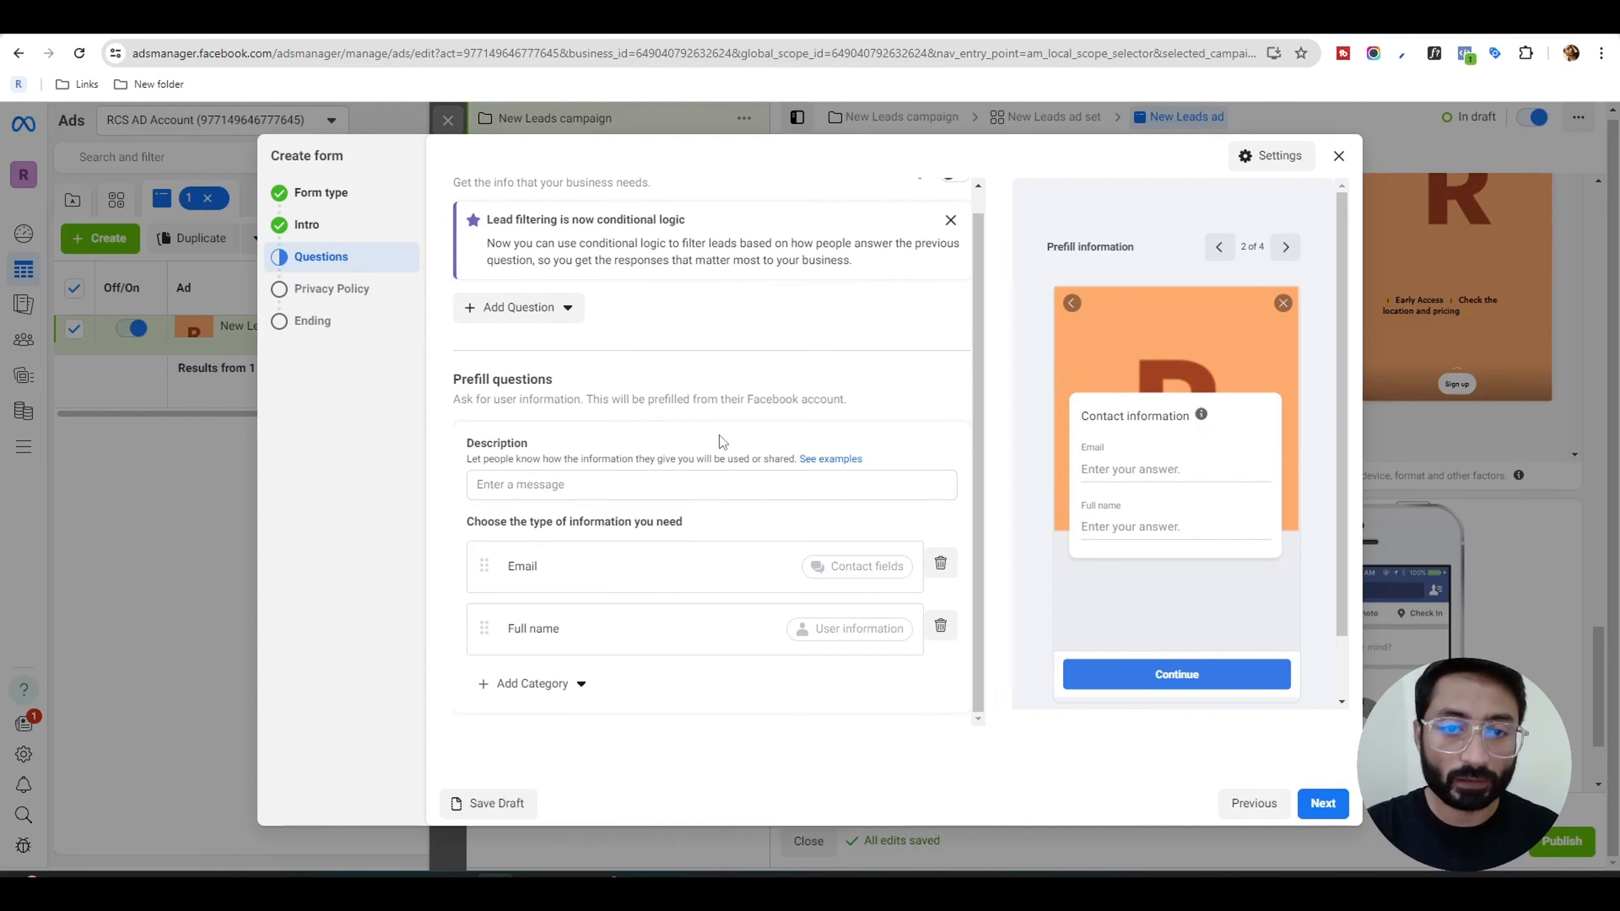
left_click(531, 683)
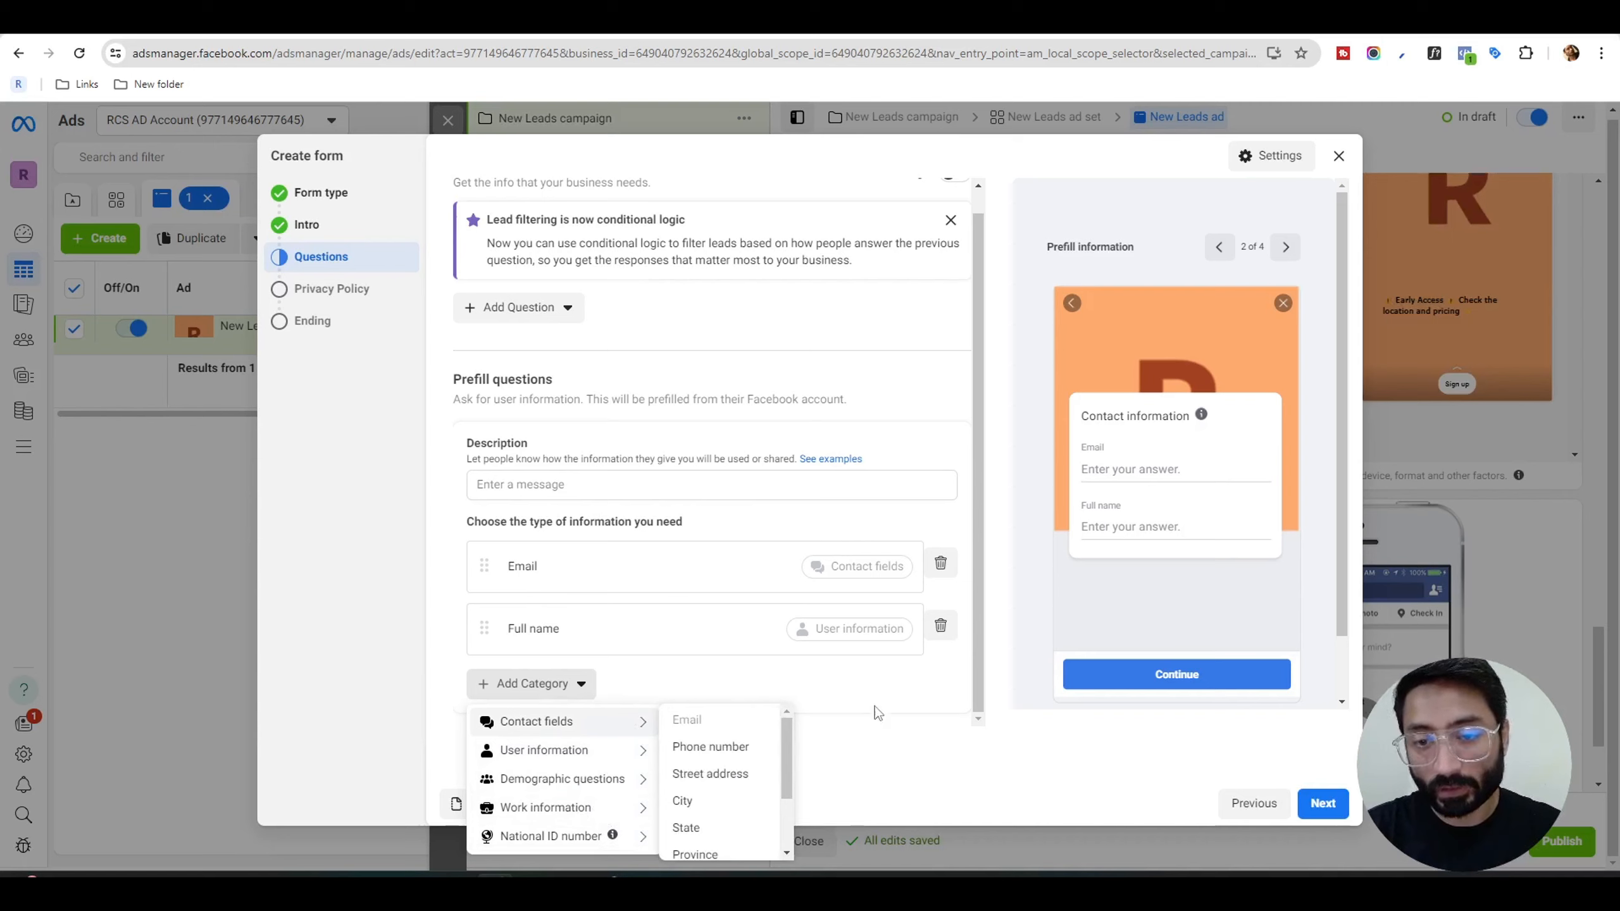
left_click(788, 689)
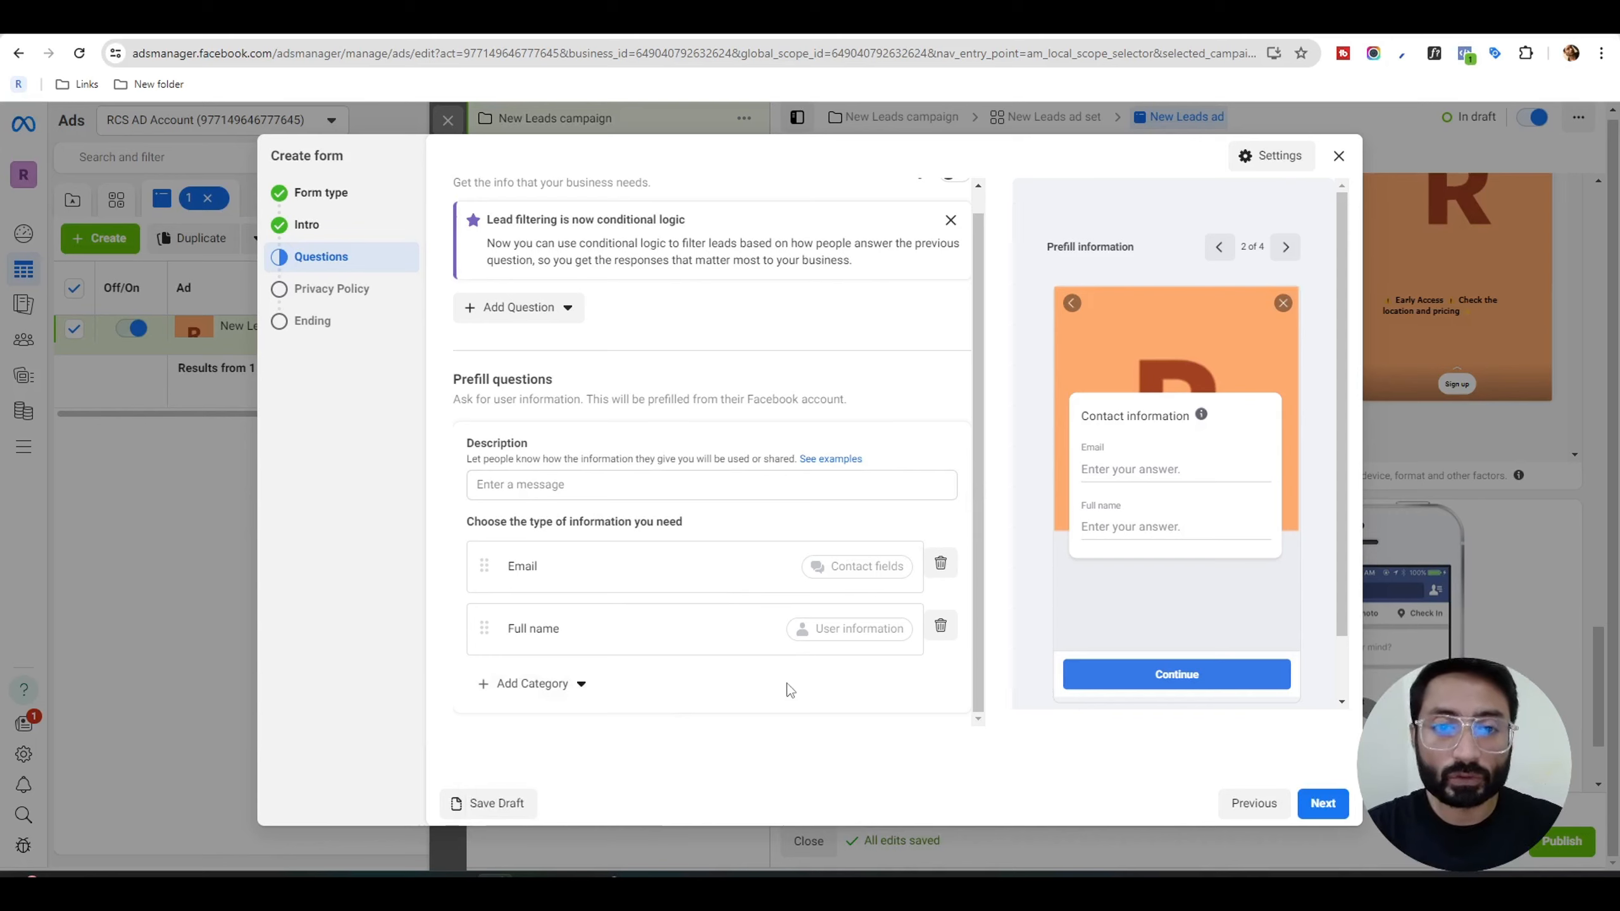
left_click(1321, 805)
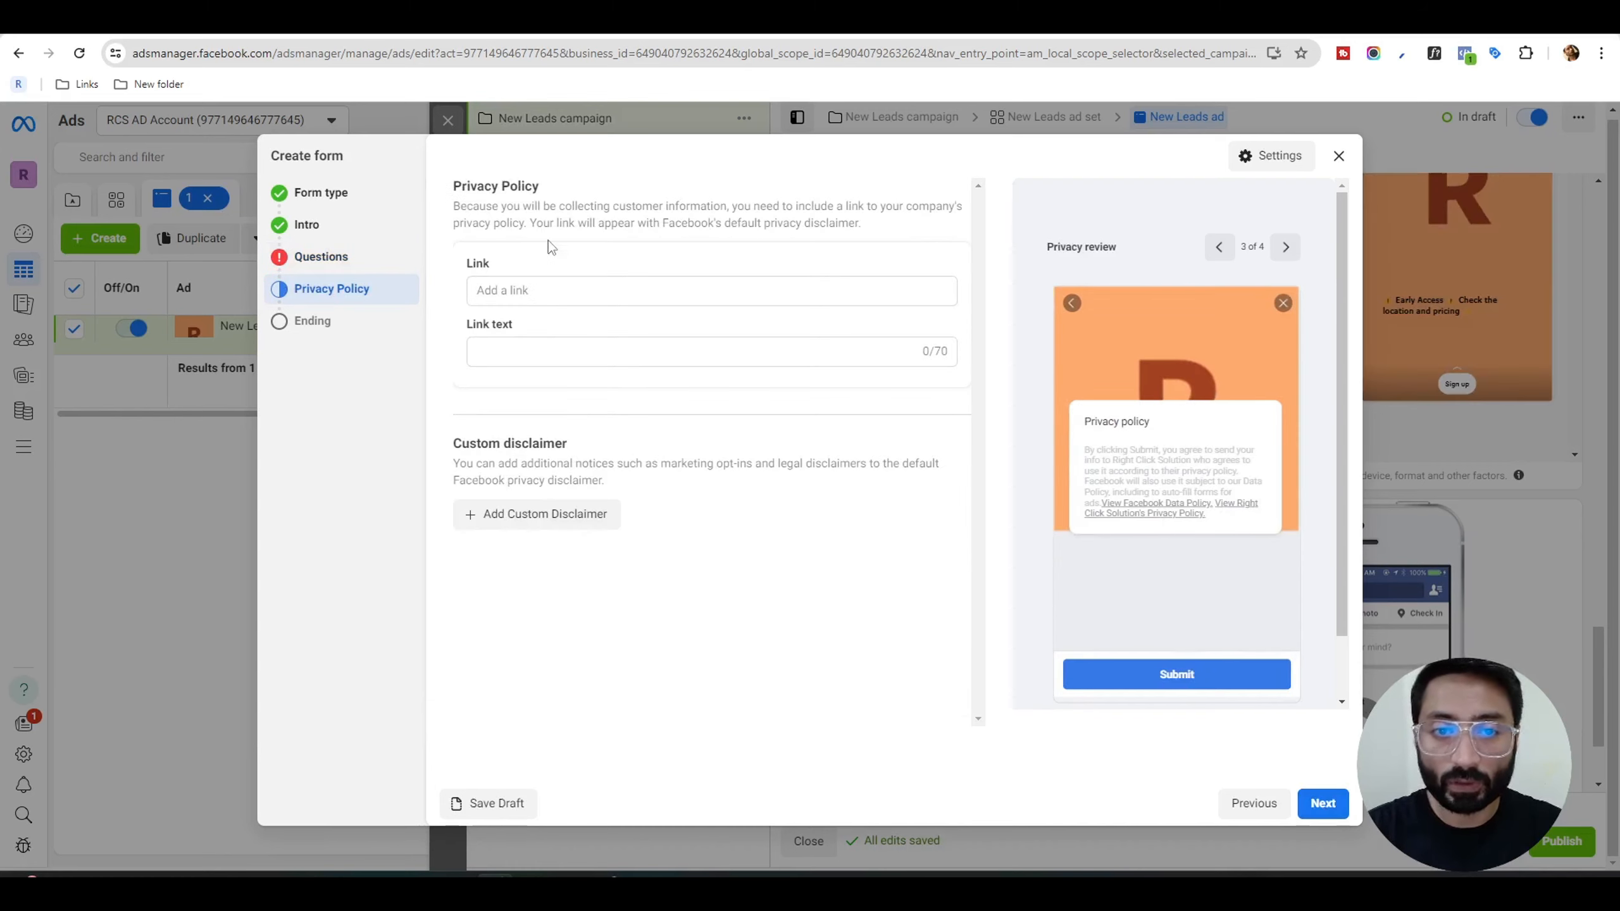
left_click(561, 290)
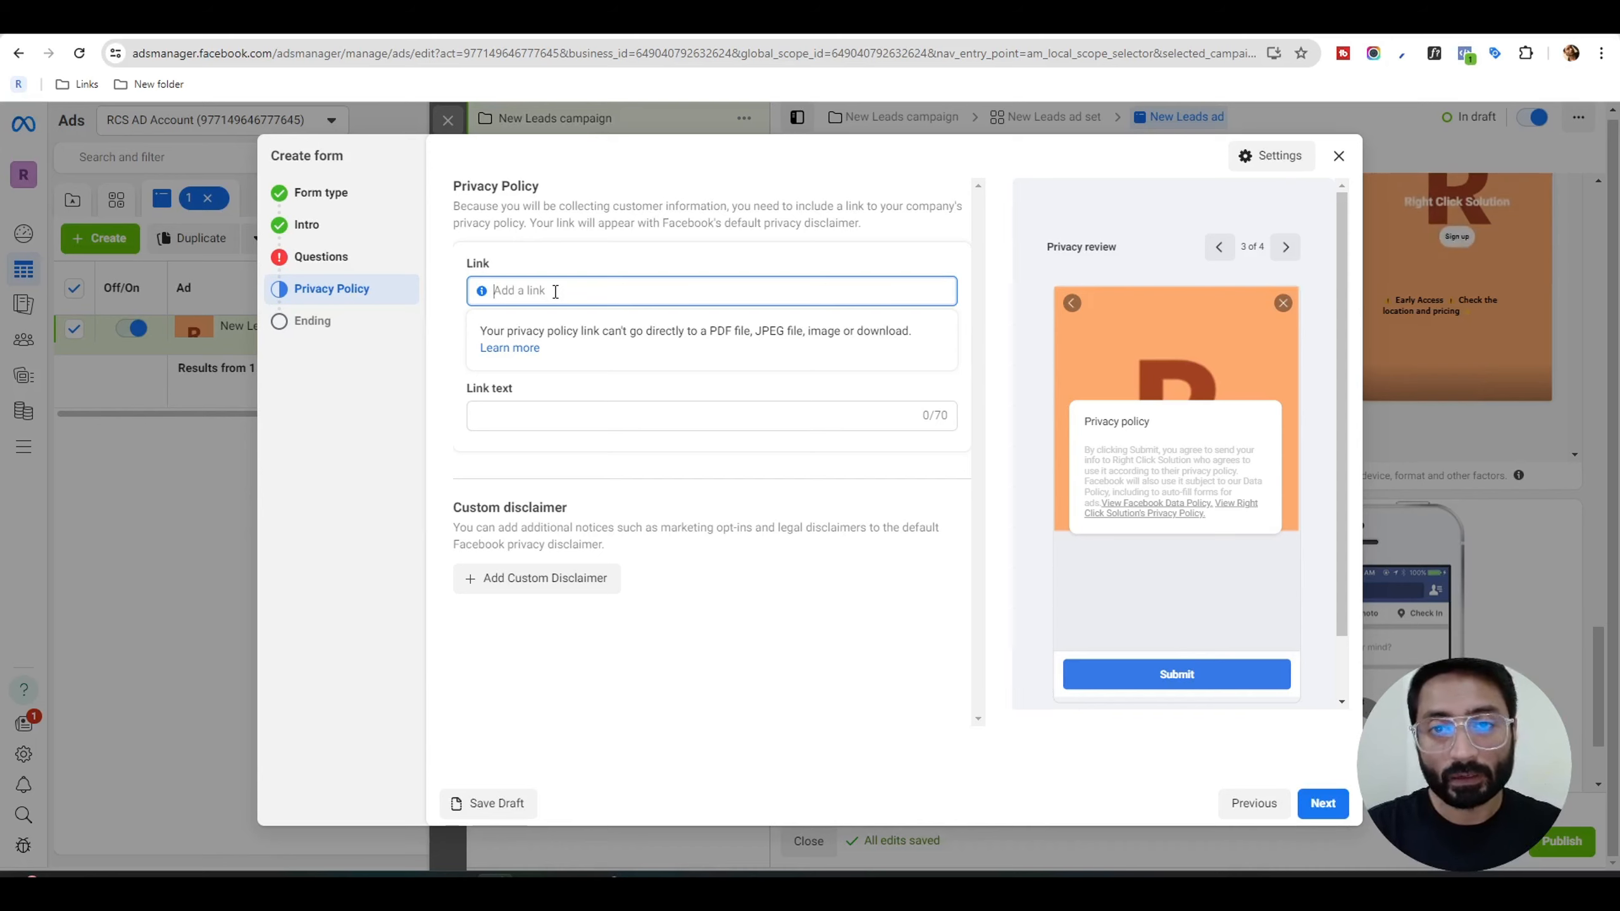
type("https://rightclick-solution.com/privacypolicy")
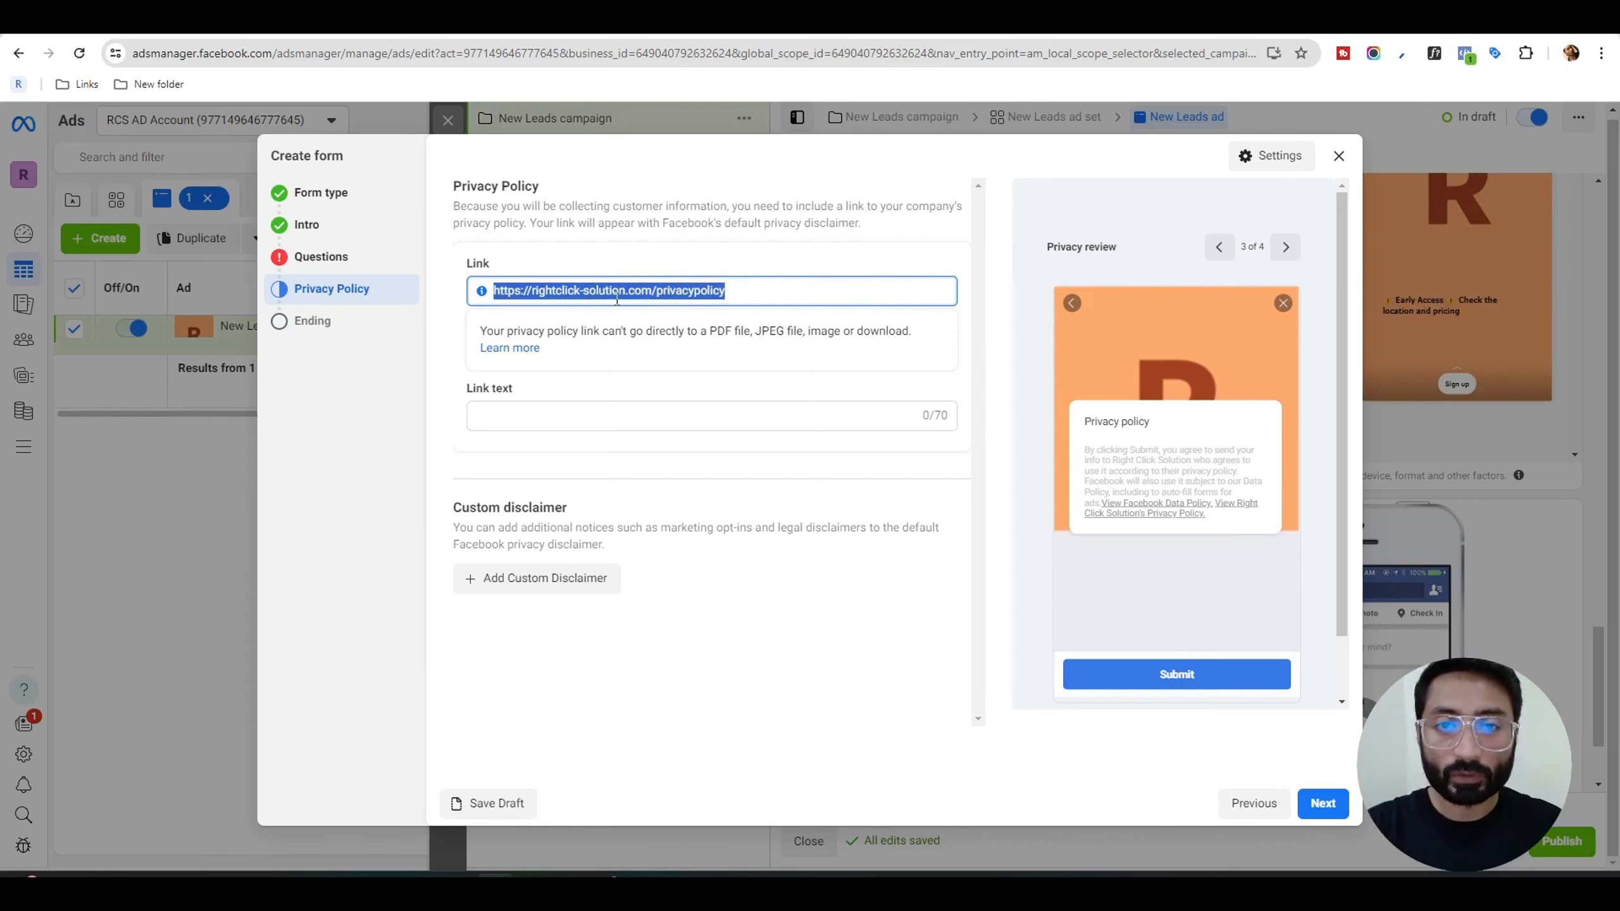
left_click(600, 421)
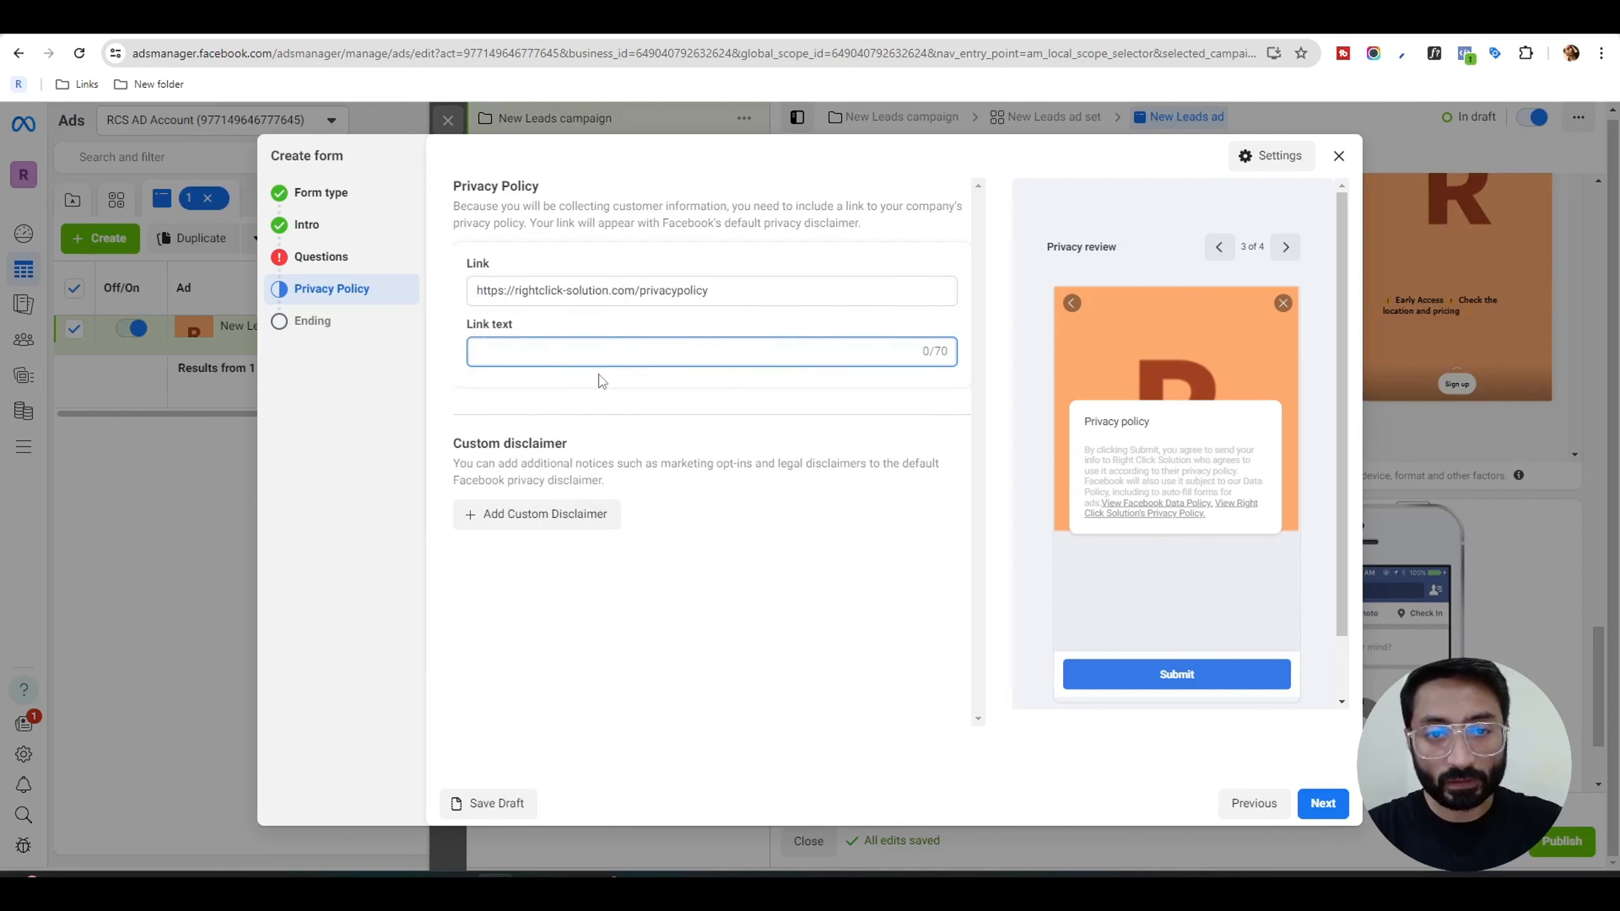
type("https://rightclick-solution.com/privacypolicy")
key("ctrl+shift+Left")
key("ctrl+shift+Left")
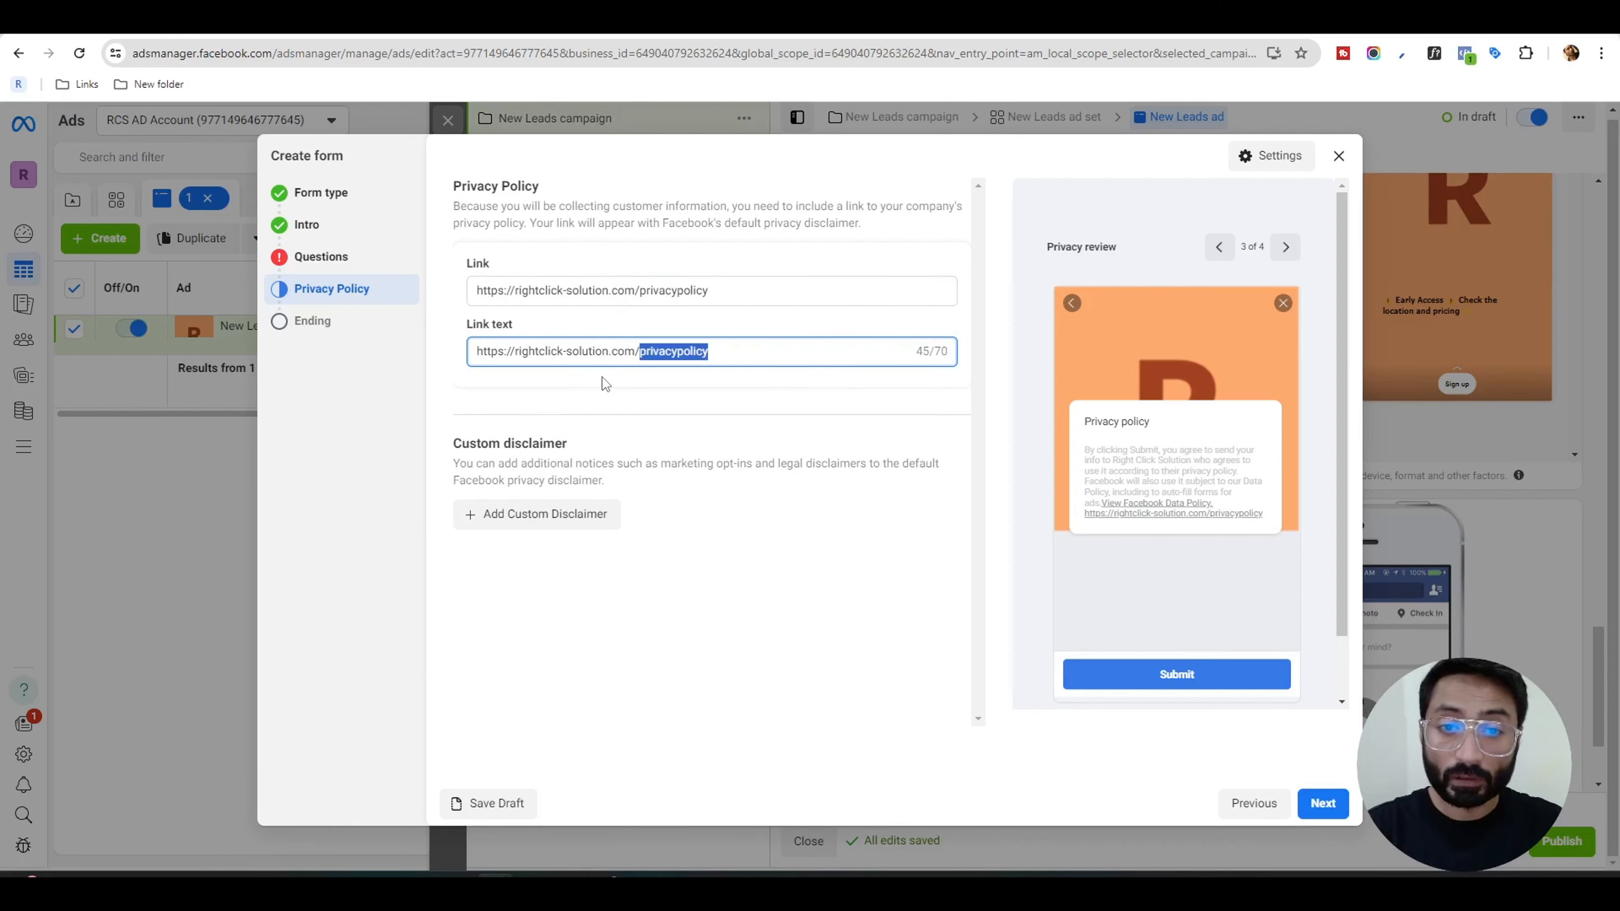
key("BackSpace")
left_click(602, 377)
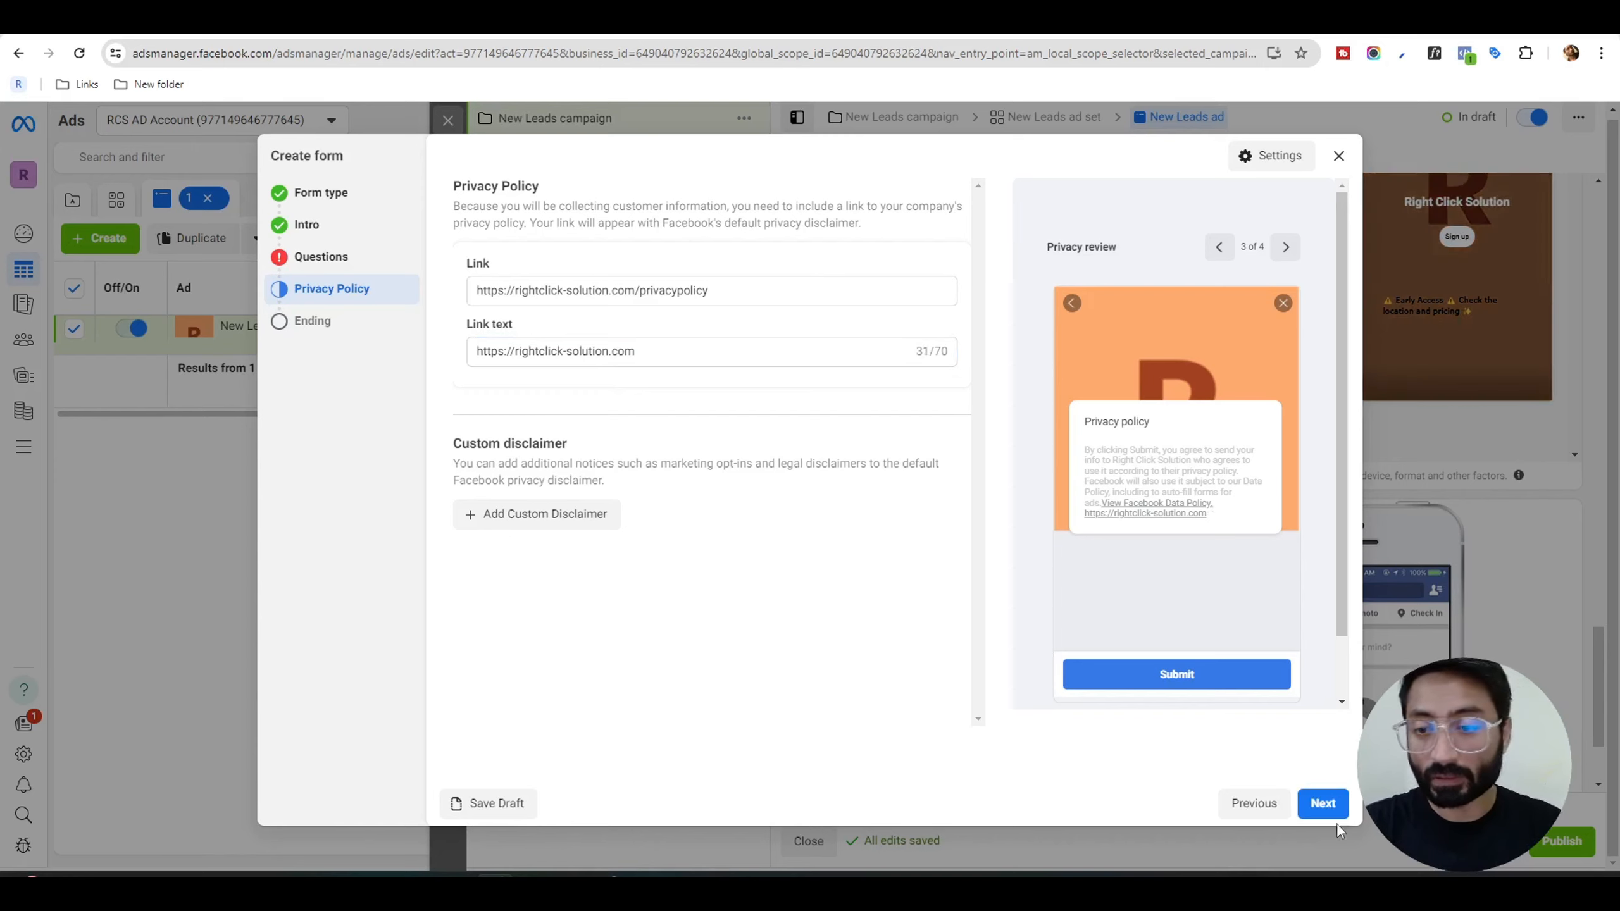
left_click(1323, 805)
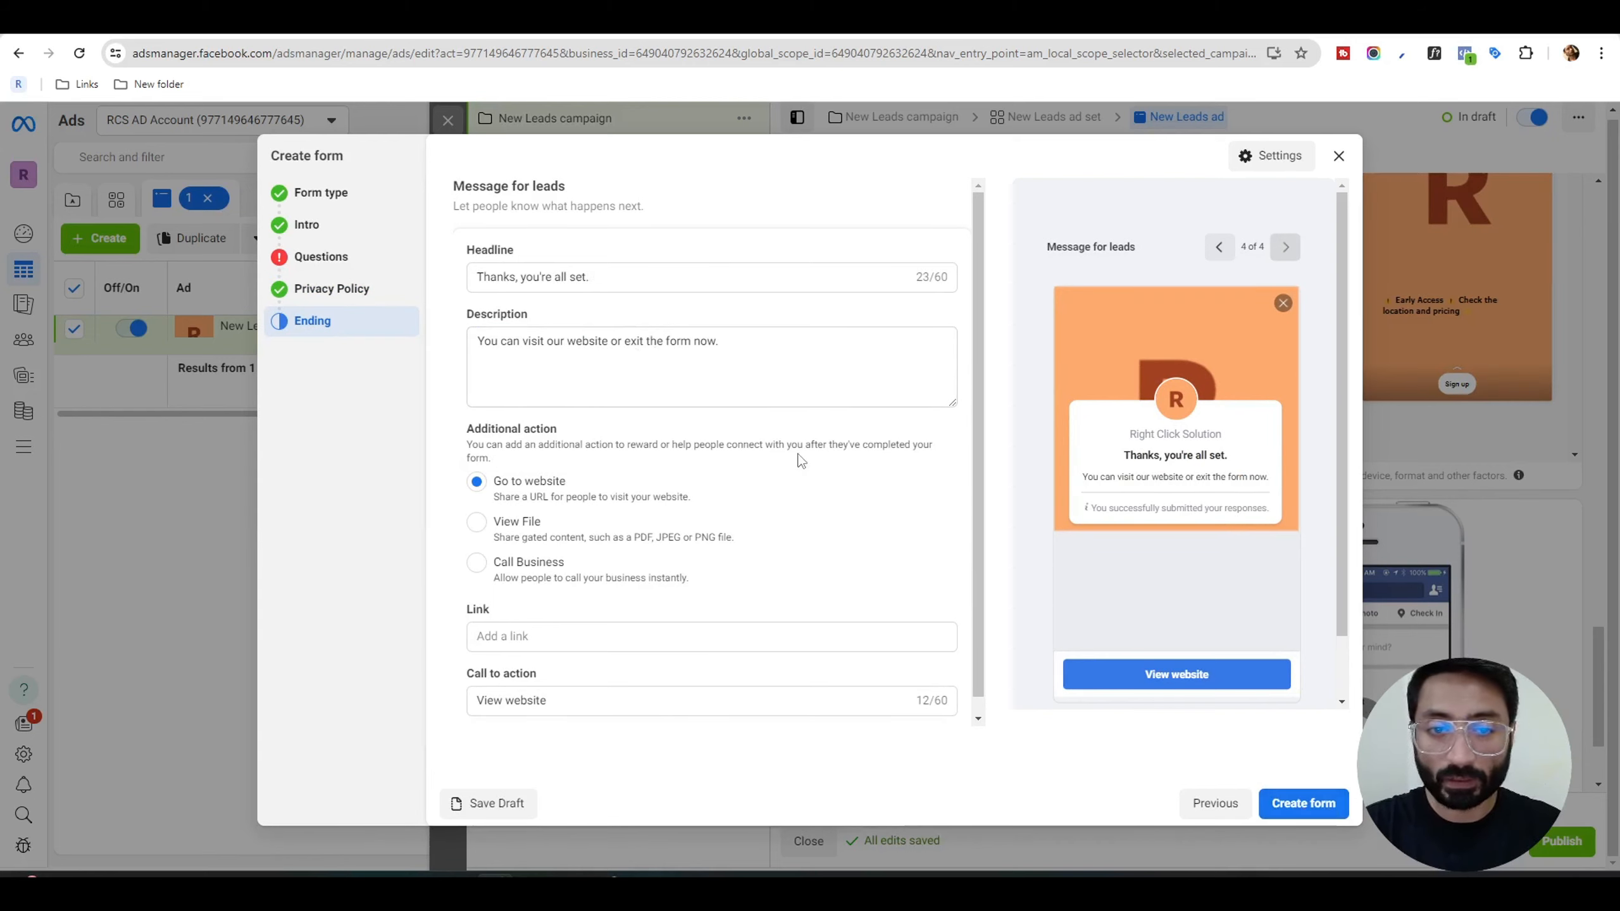
scroll(712, 532, "down", 1)
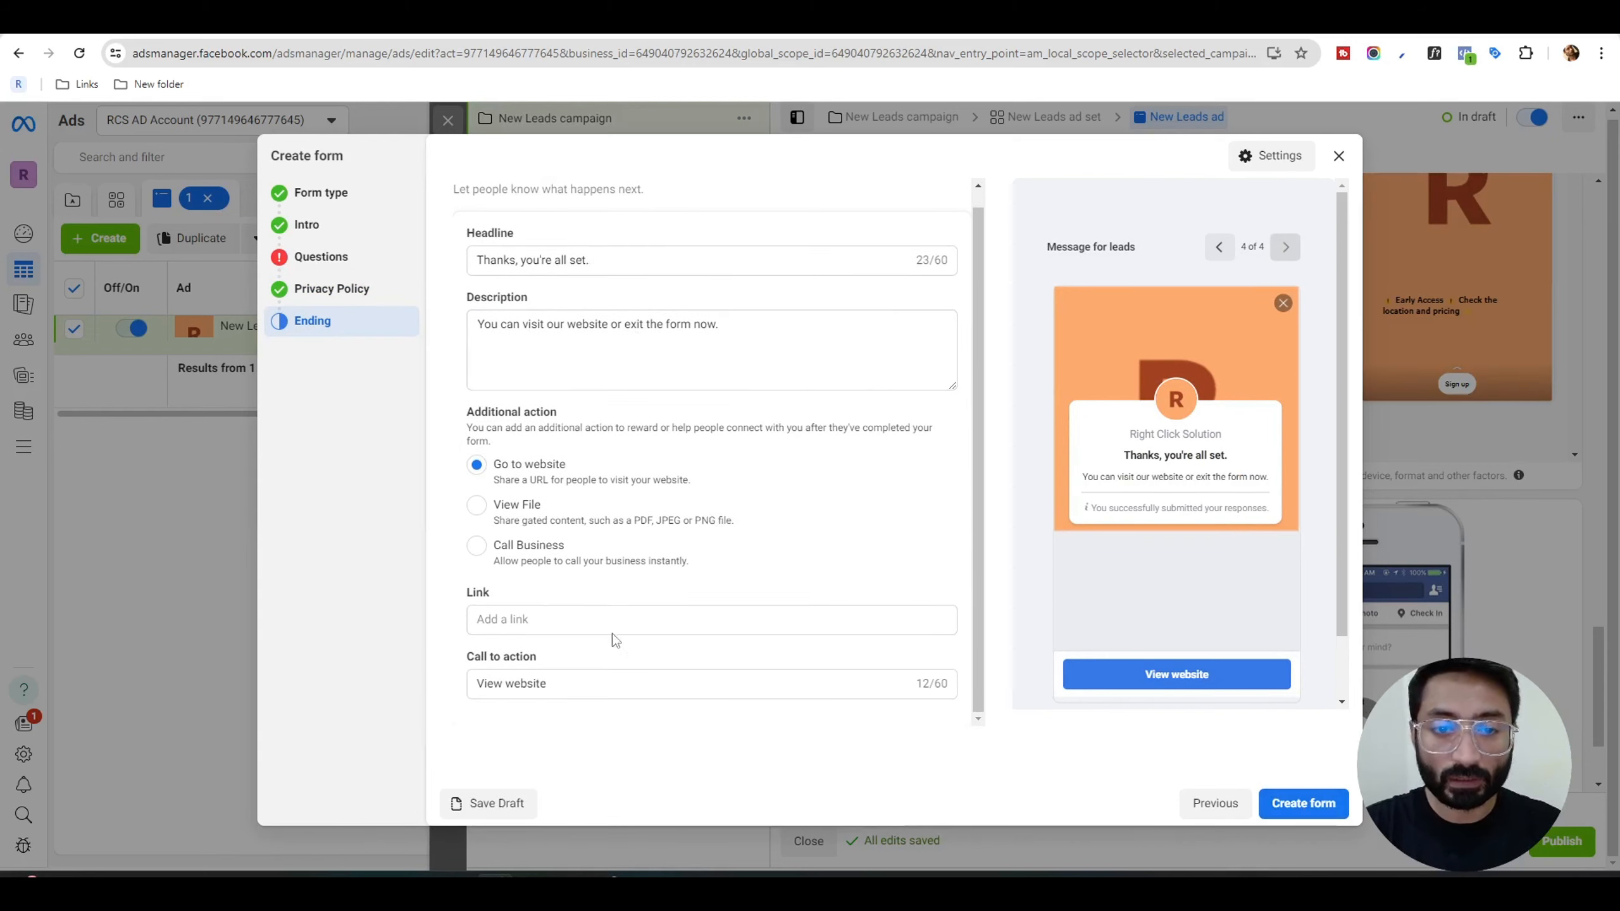
left_click(582, 619)
type("https://rightclick-solution.com/privacypolicy")
left_click(842, 579)
left_click(653, 624)
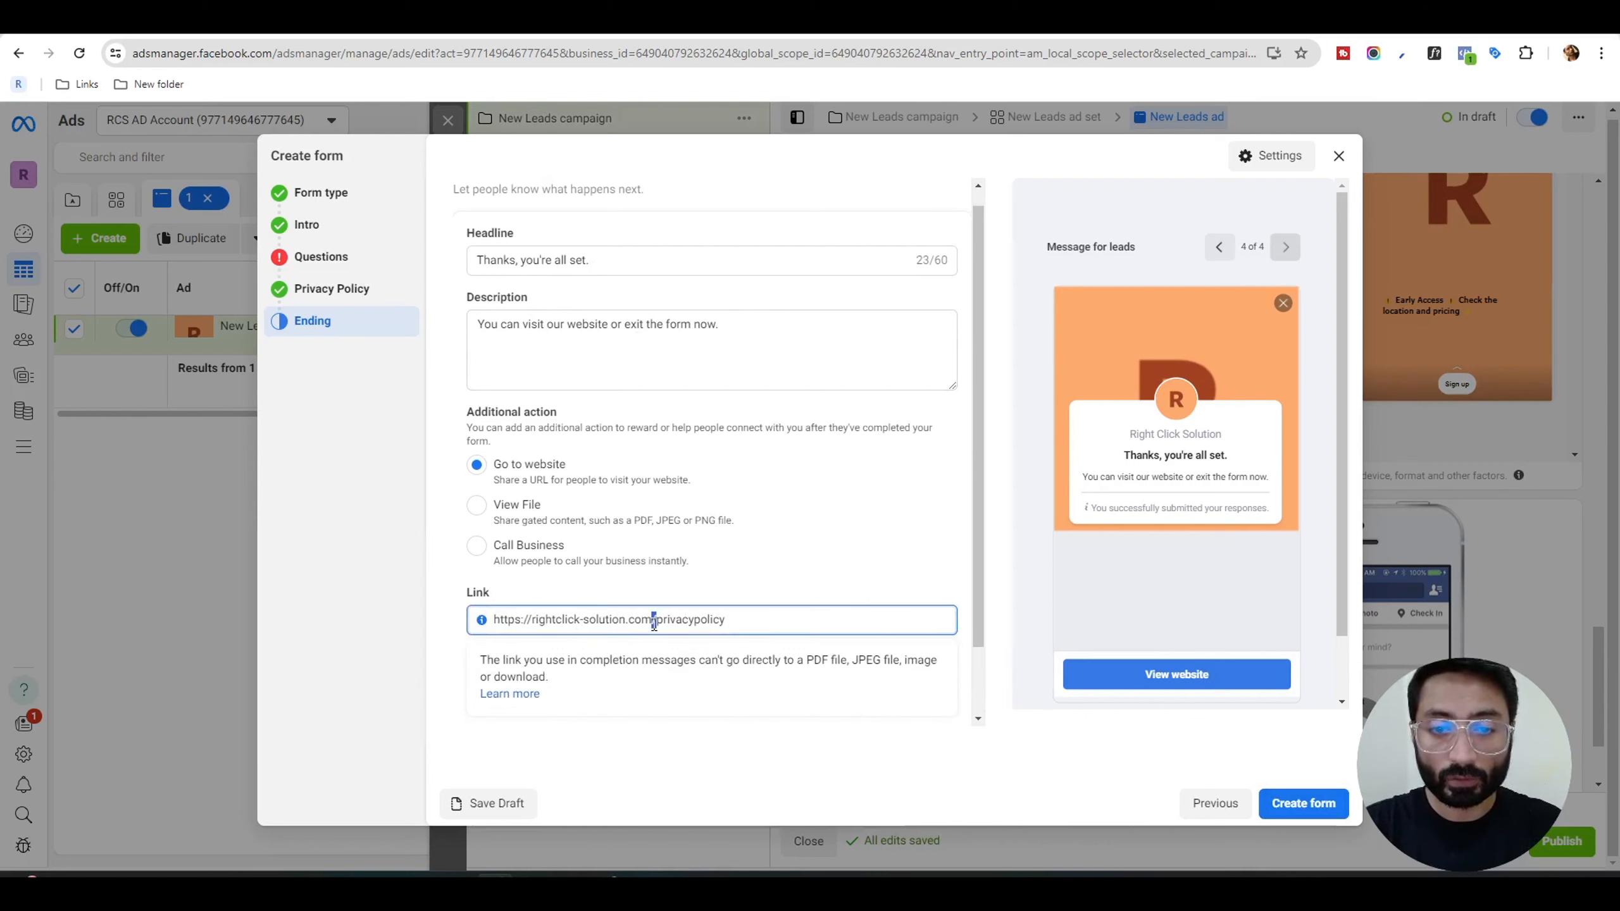
left_click_drag(656, 619, 751, 619)
key("BackSpace")
key("BackSpace")
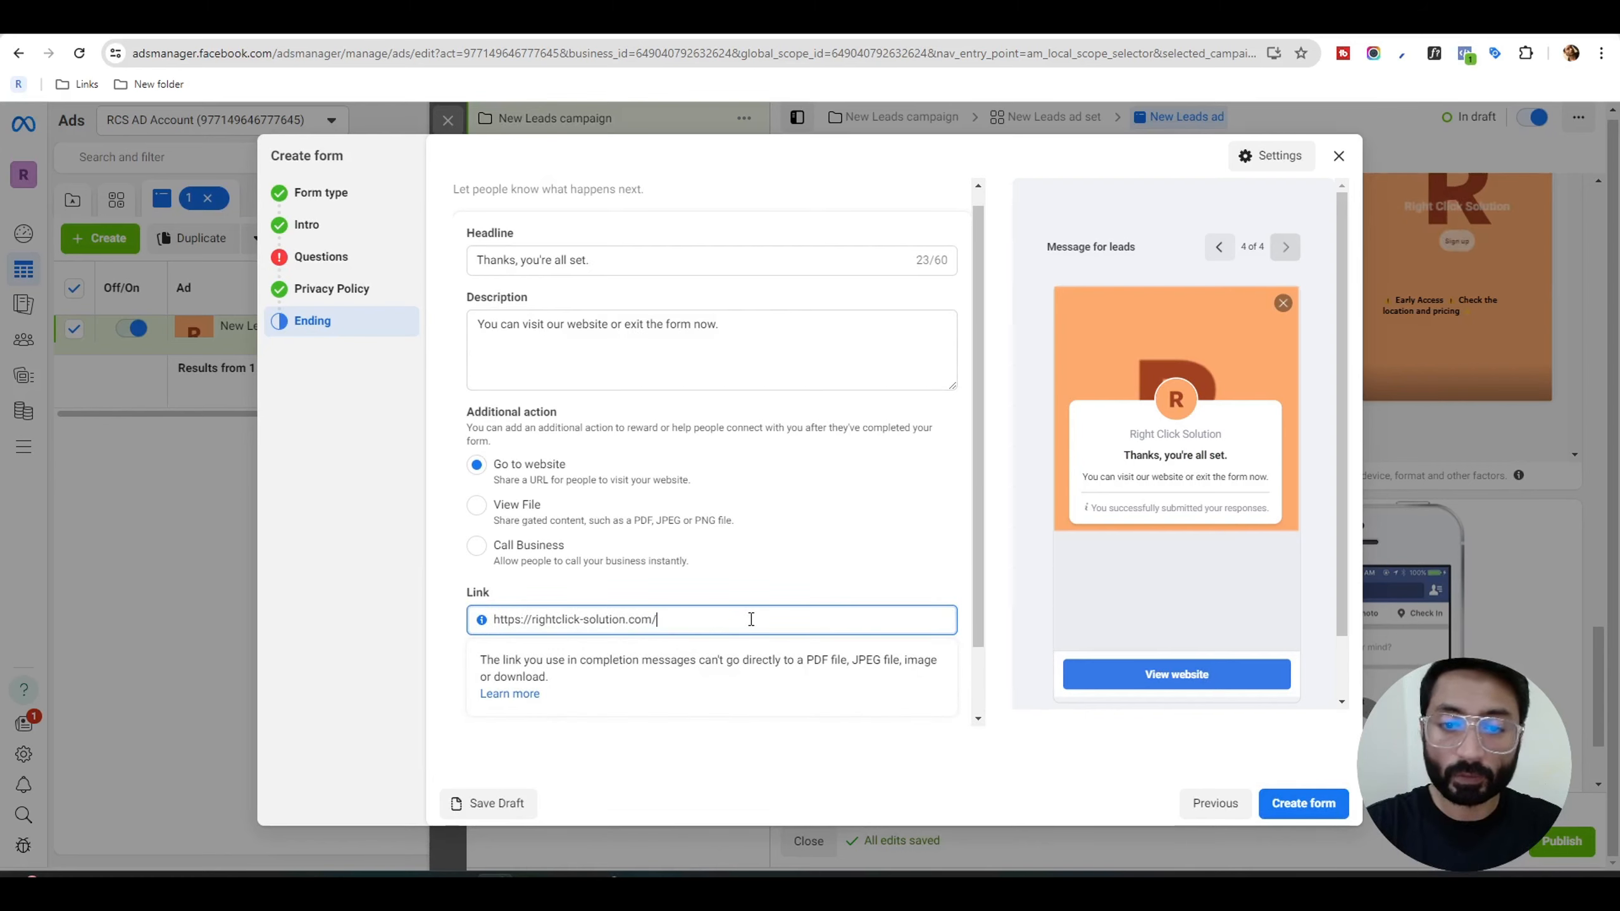
left_click(941, 585)
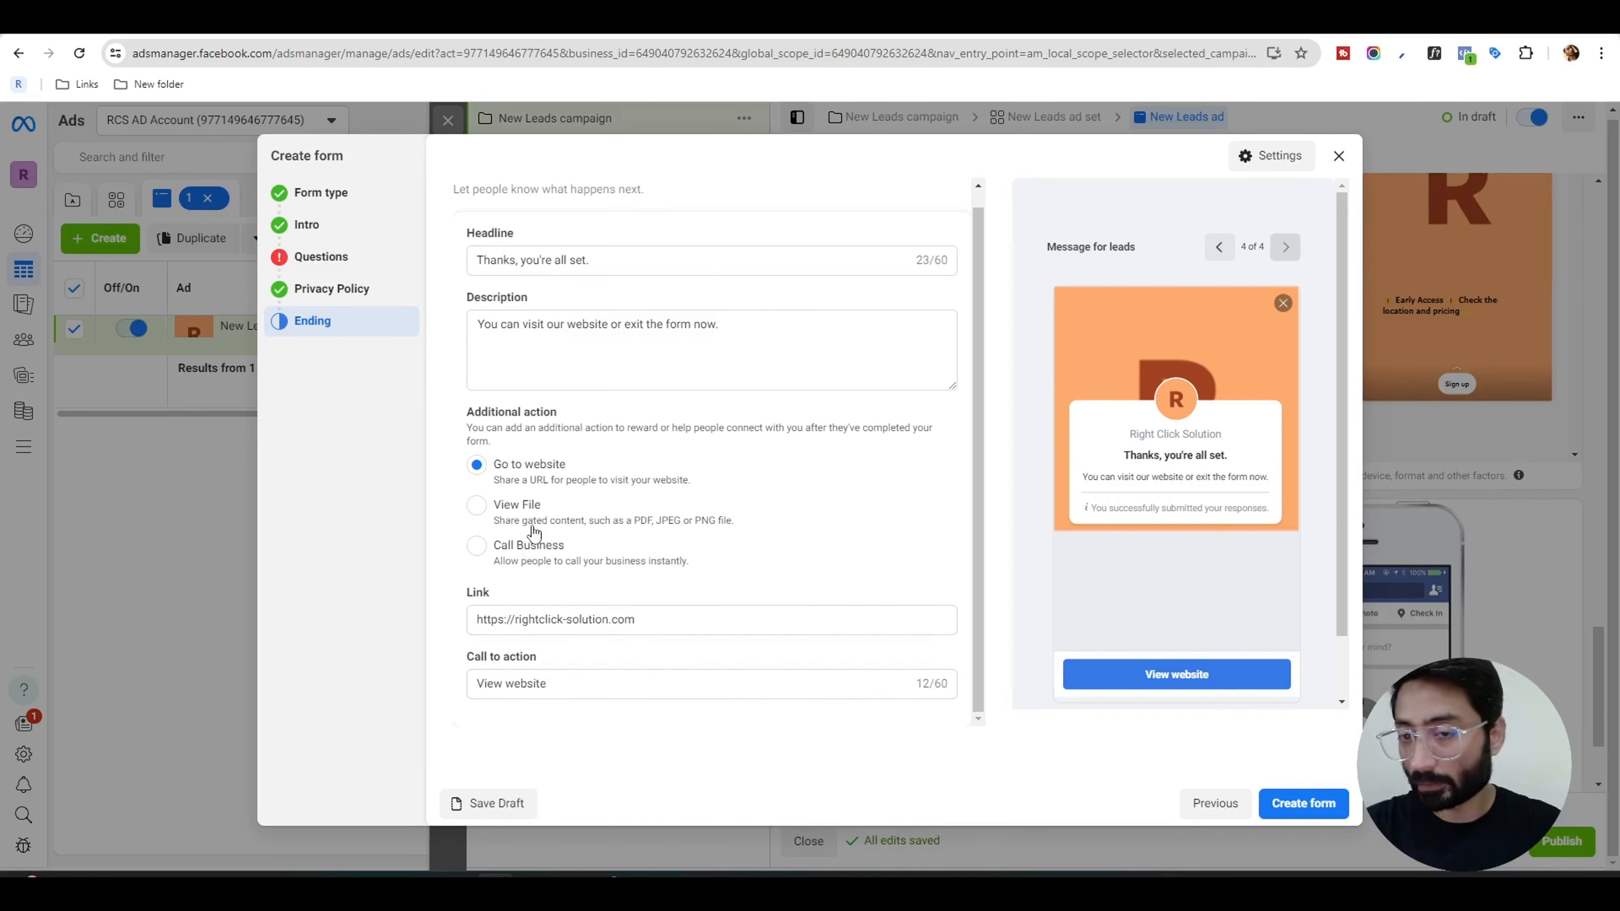
Finish creating the instant form for the ad and view the ad's tracking settings.
left_click(1304, 806)
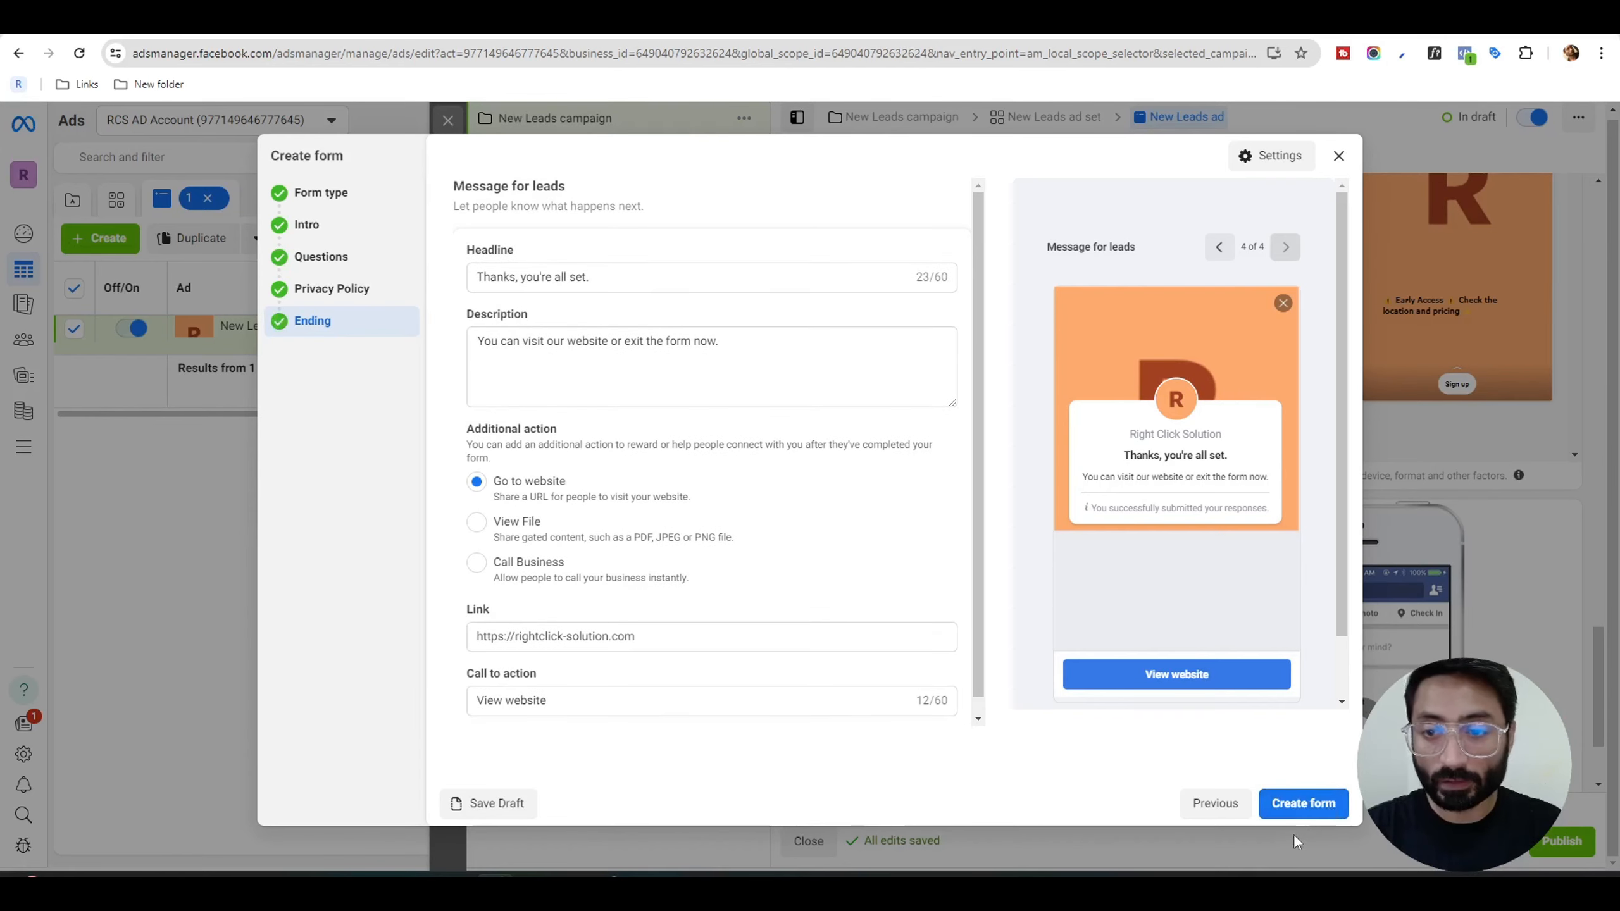
left_click(1294, 804)
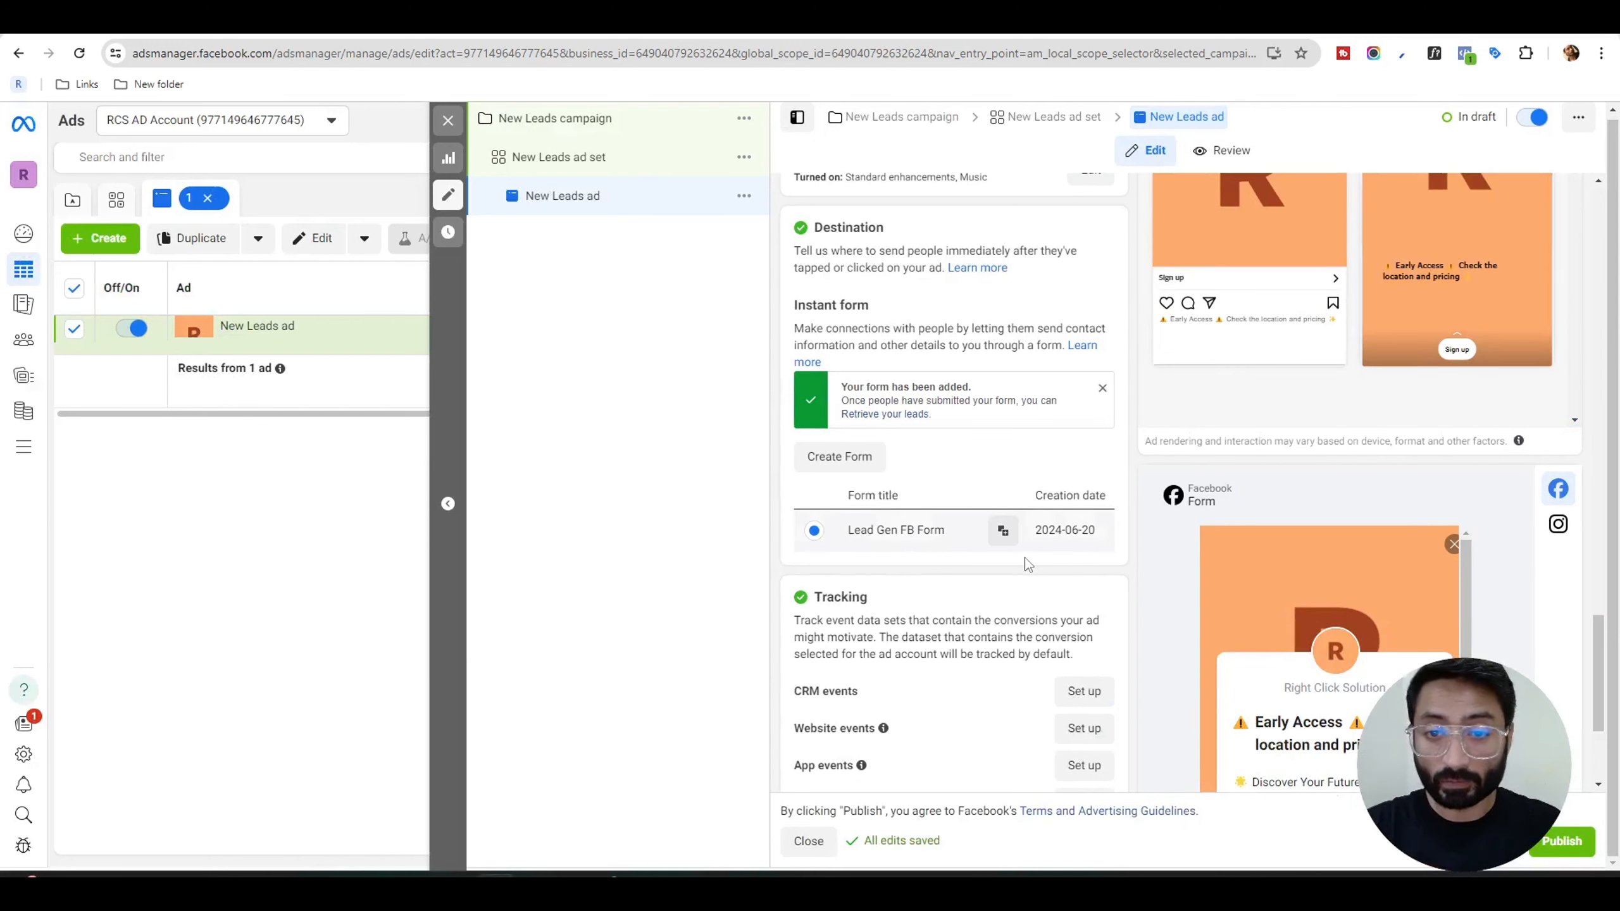
scroll(1025, 555, "down", 3)
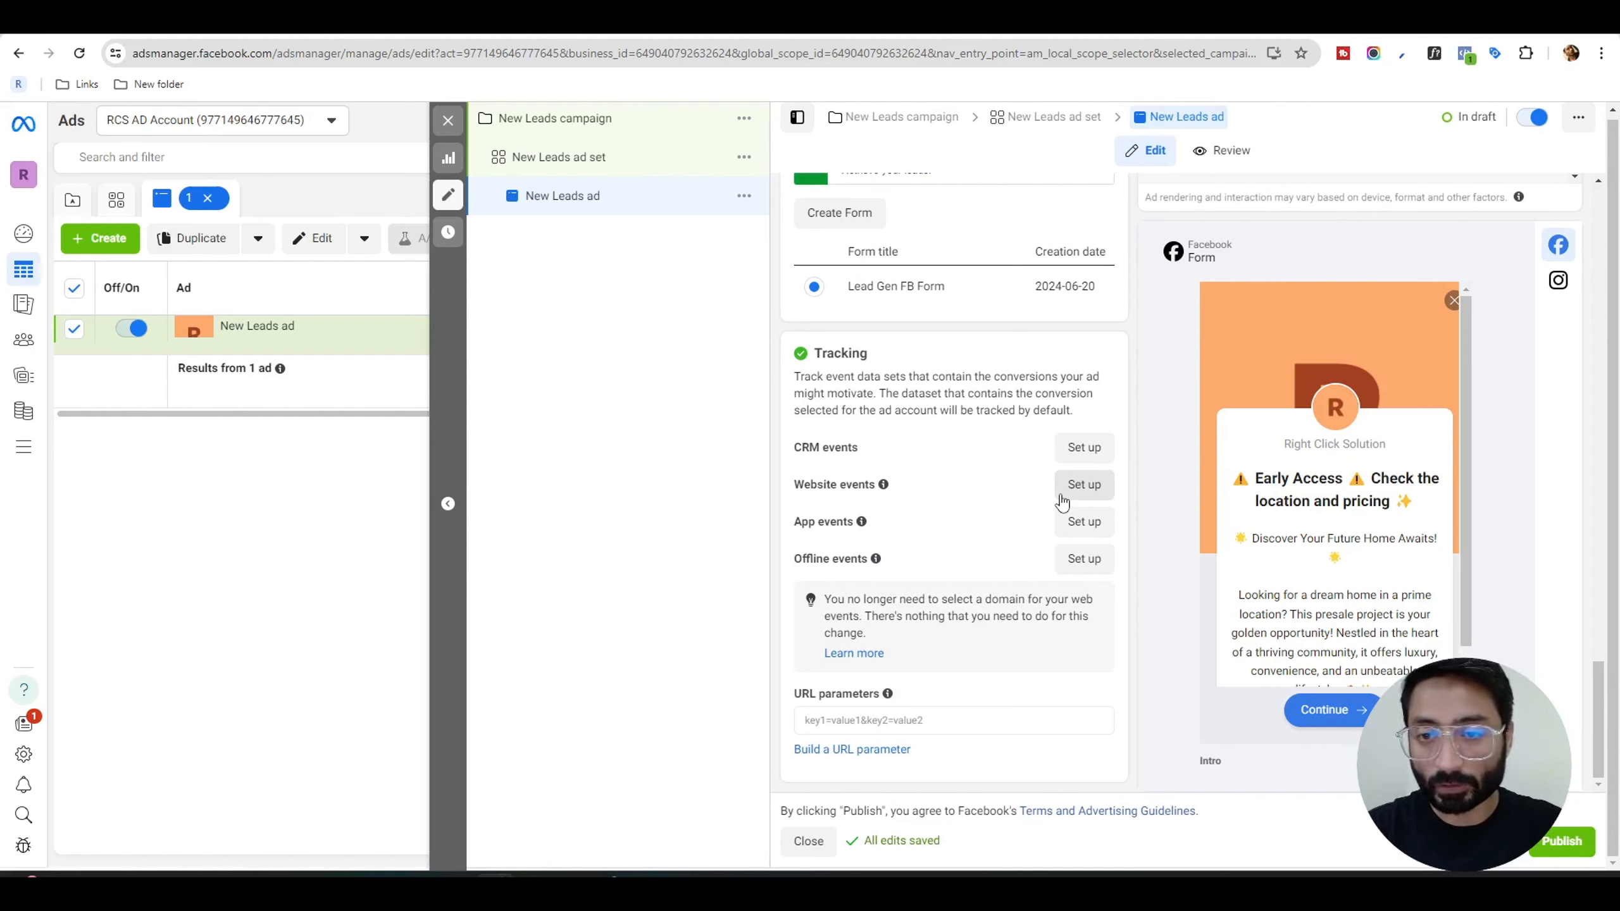
Build a URL parameter for the ad with campaign source {{site_source_name}} and campaign medium {{placement}}.
left_click(939, 722)
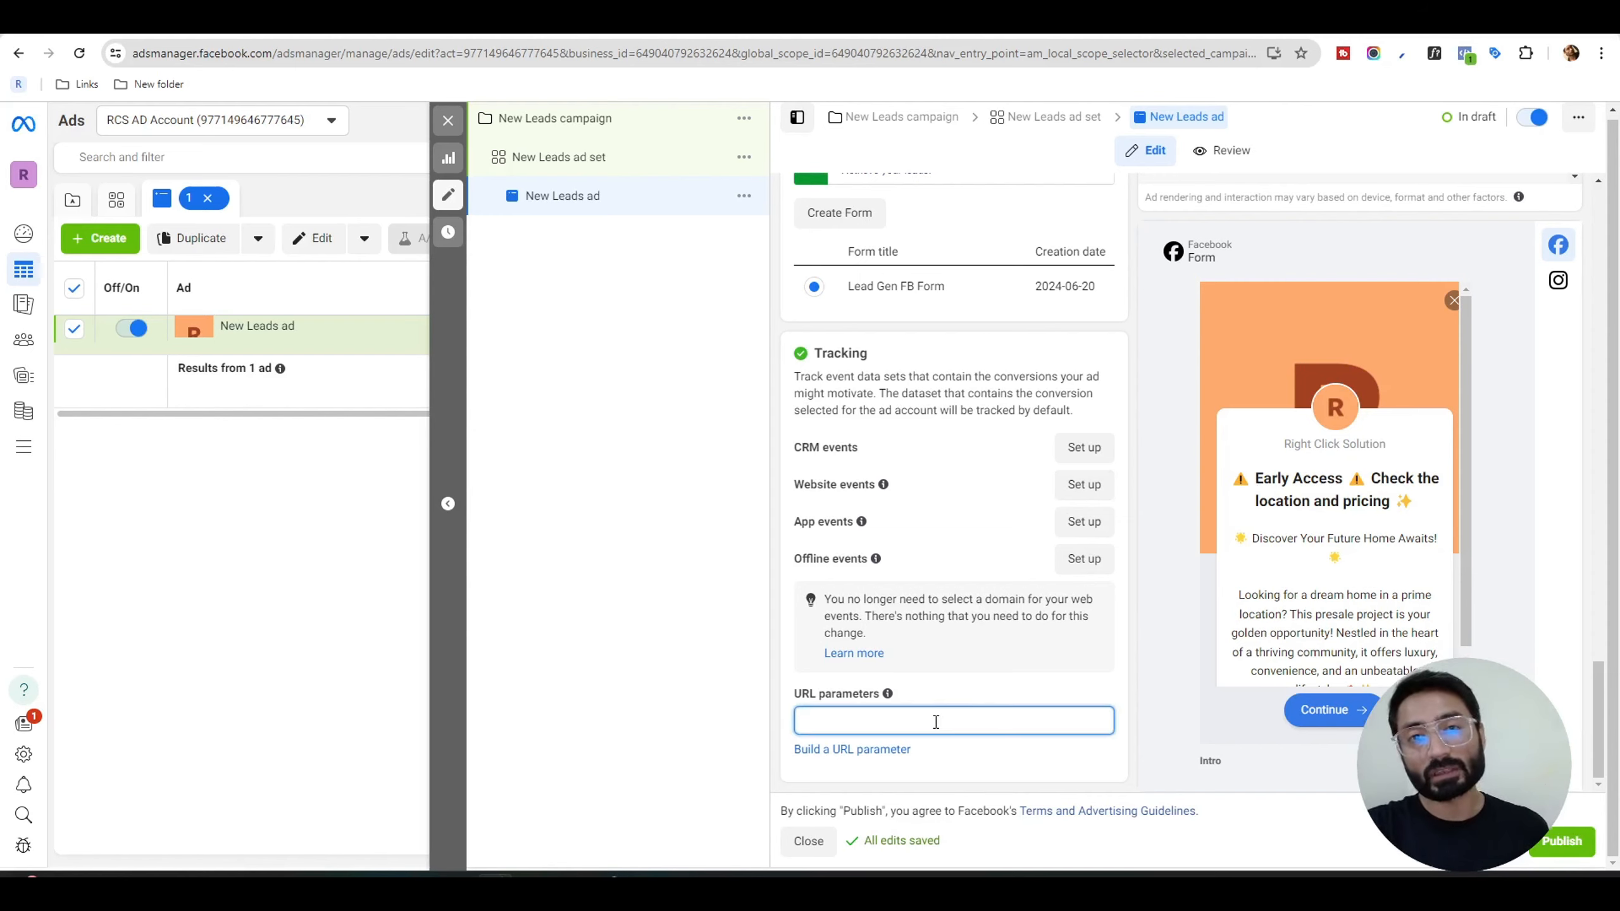
left_click(881, 756)
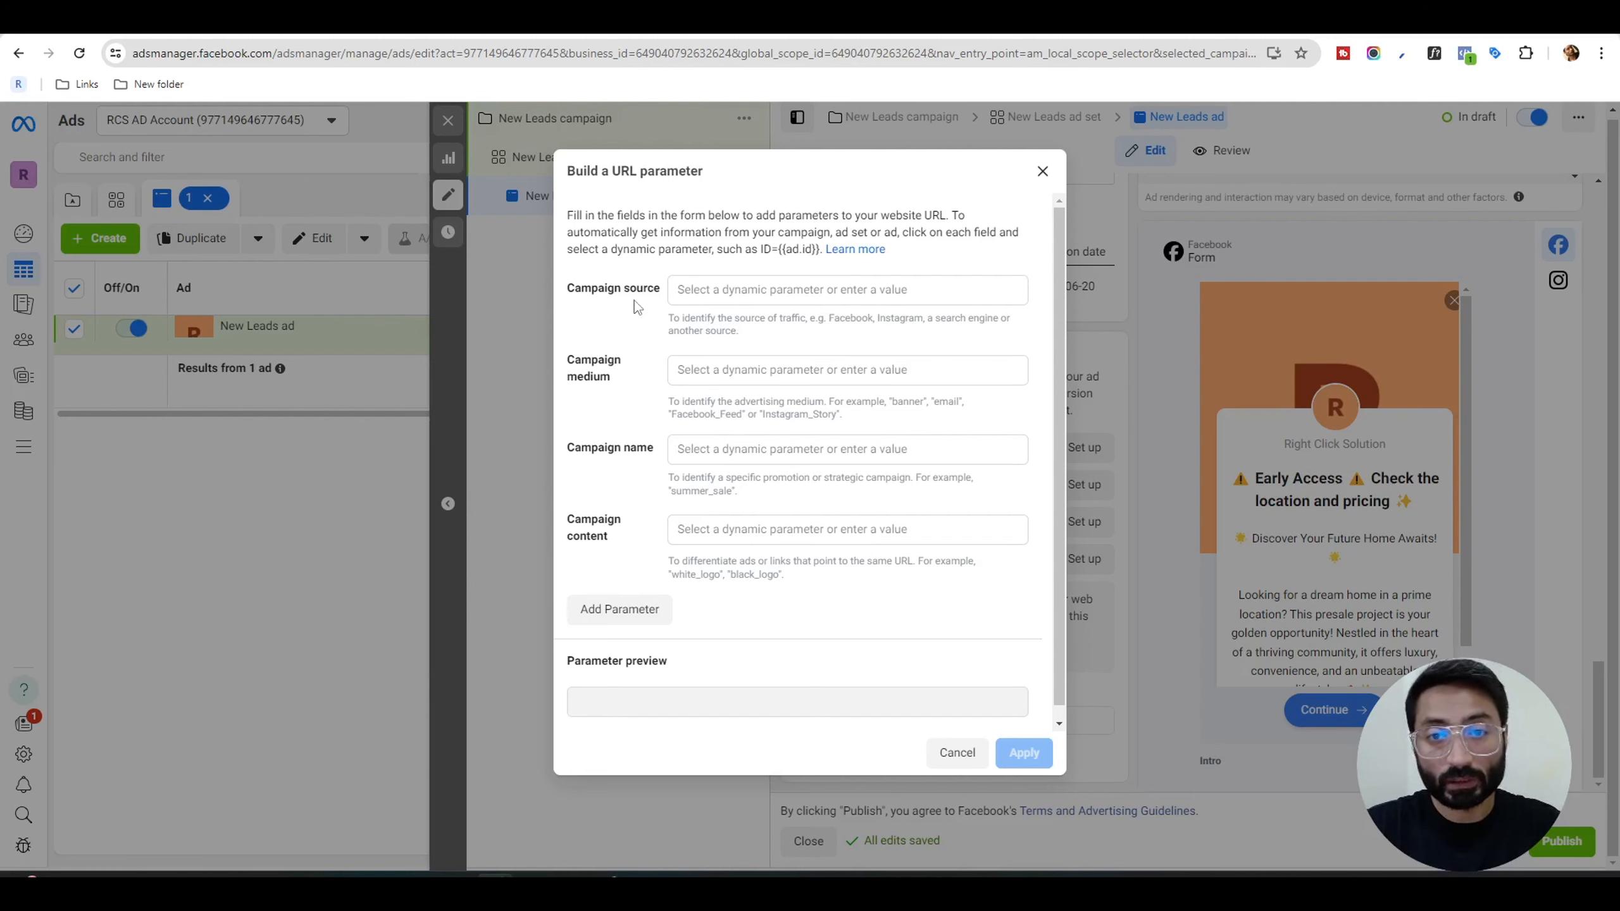
left_click(868, 295)
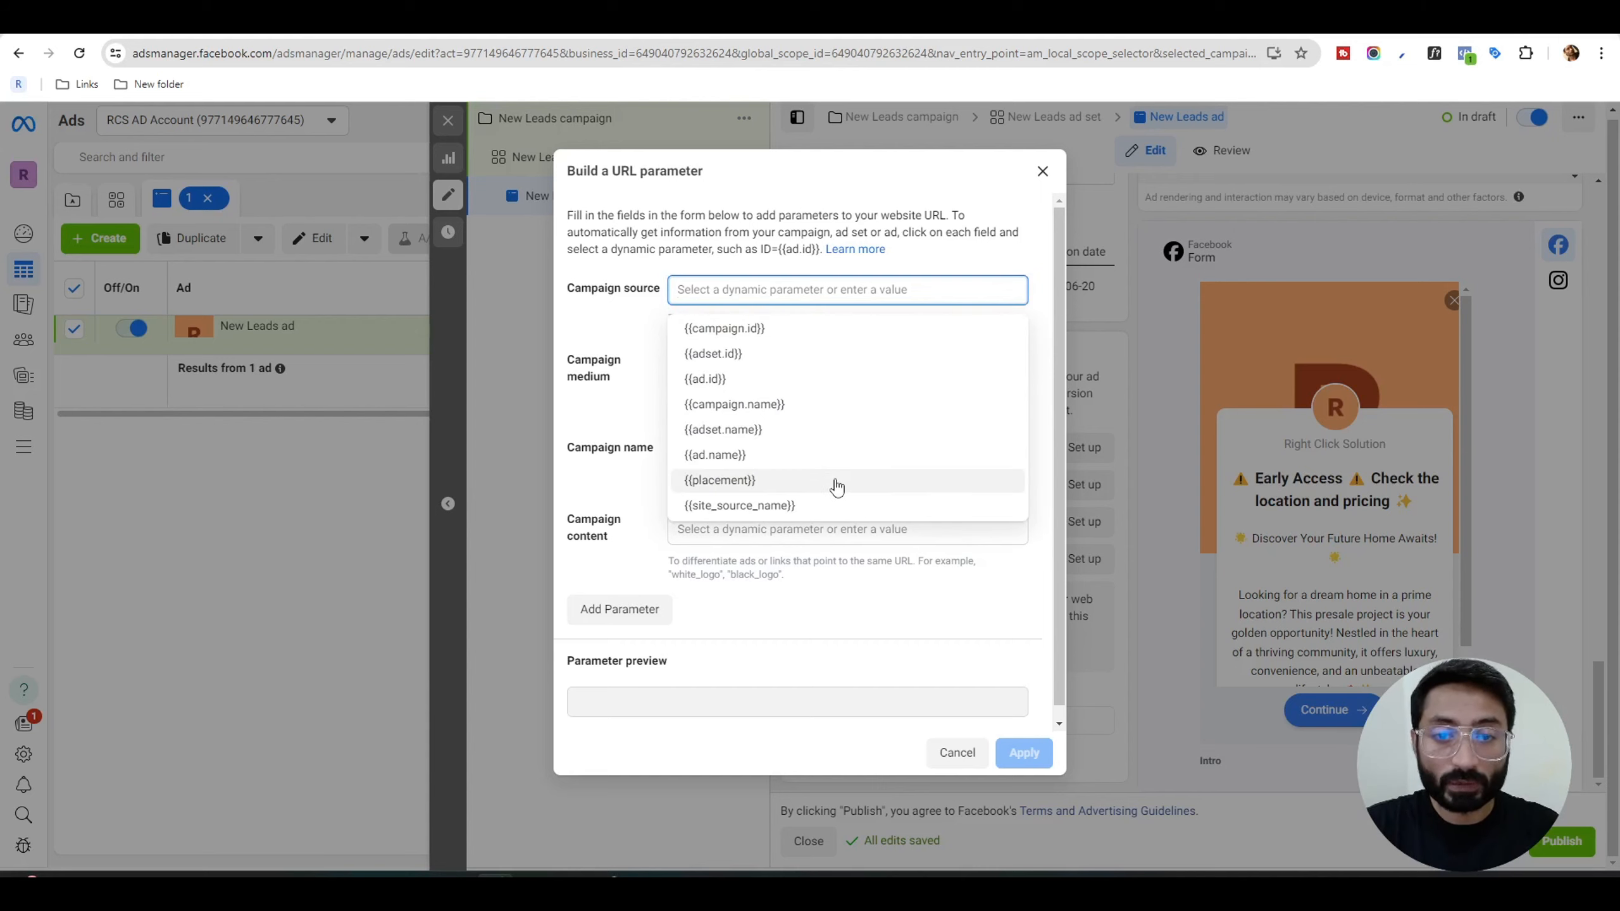
left_click(817, 513)
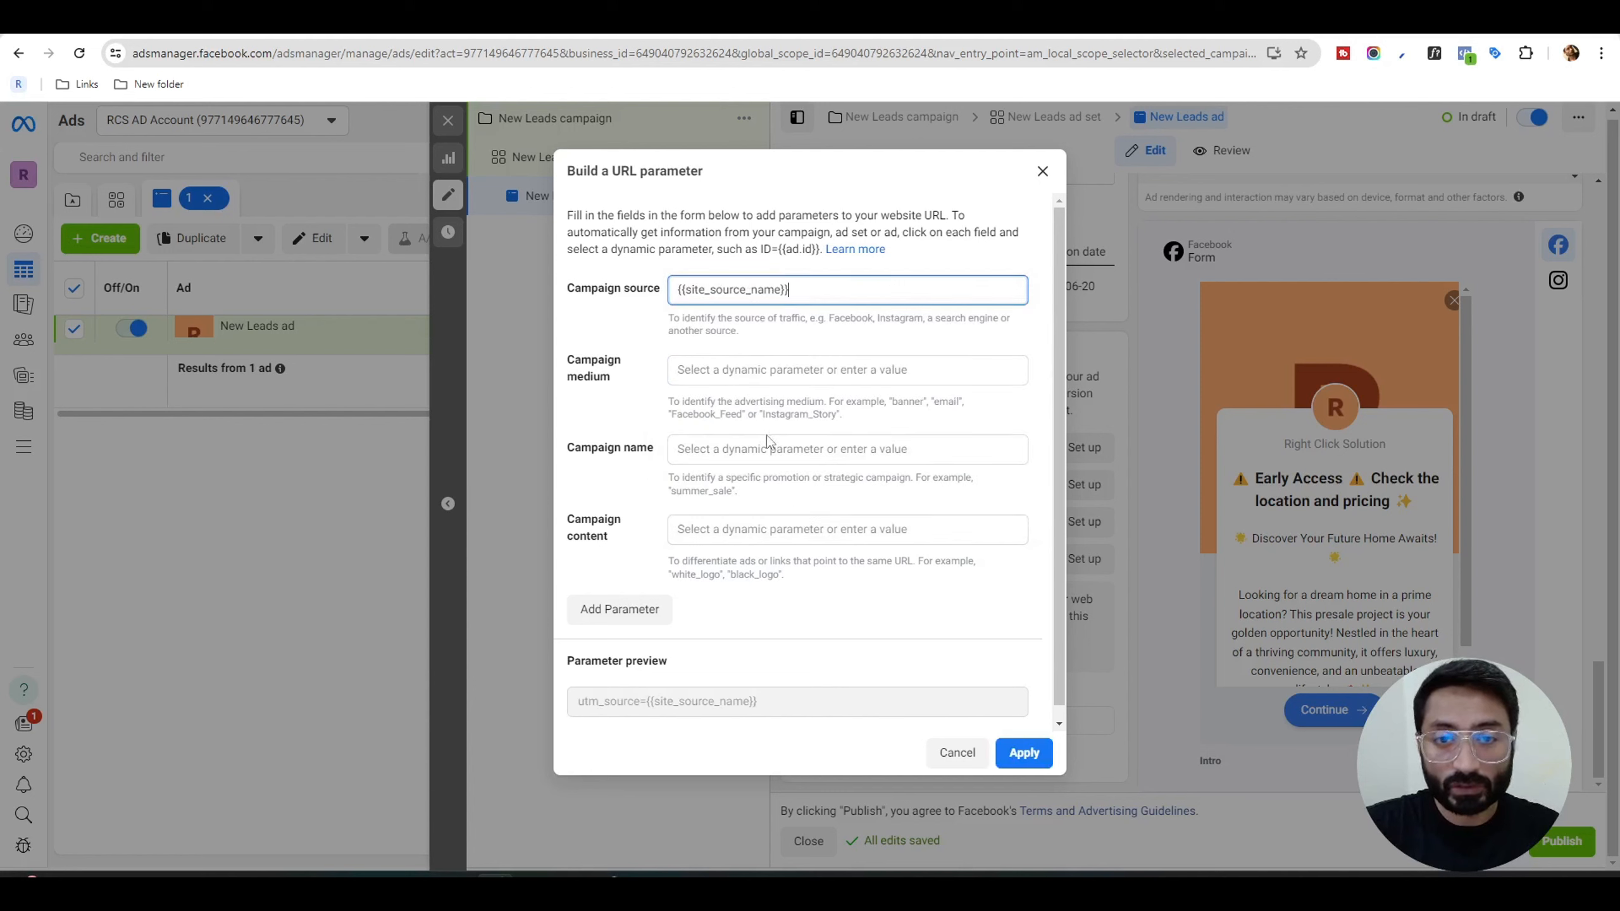
left_click(718, 370)
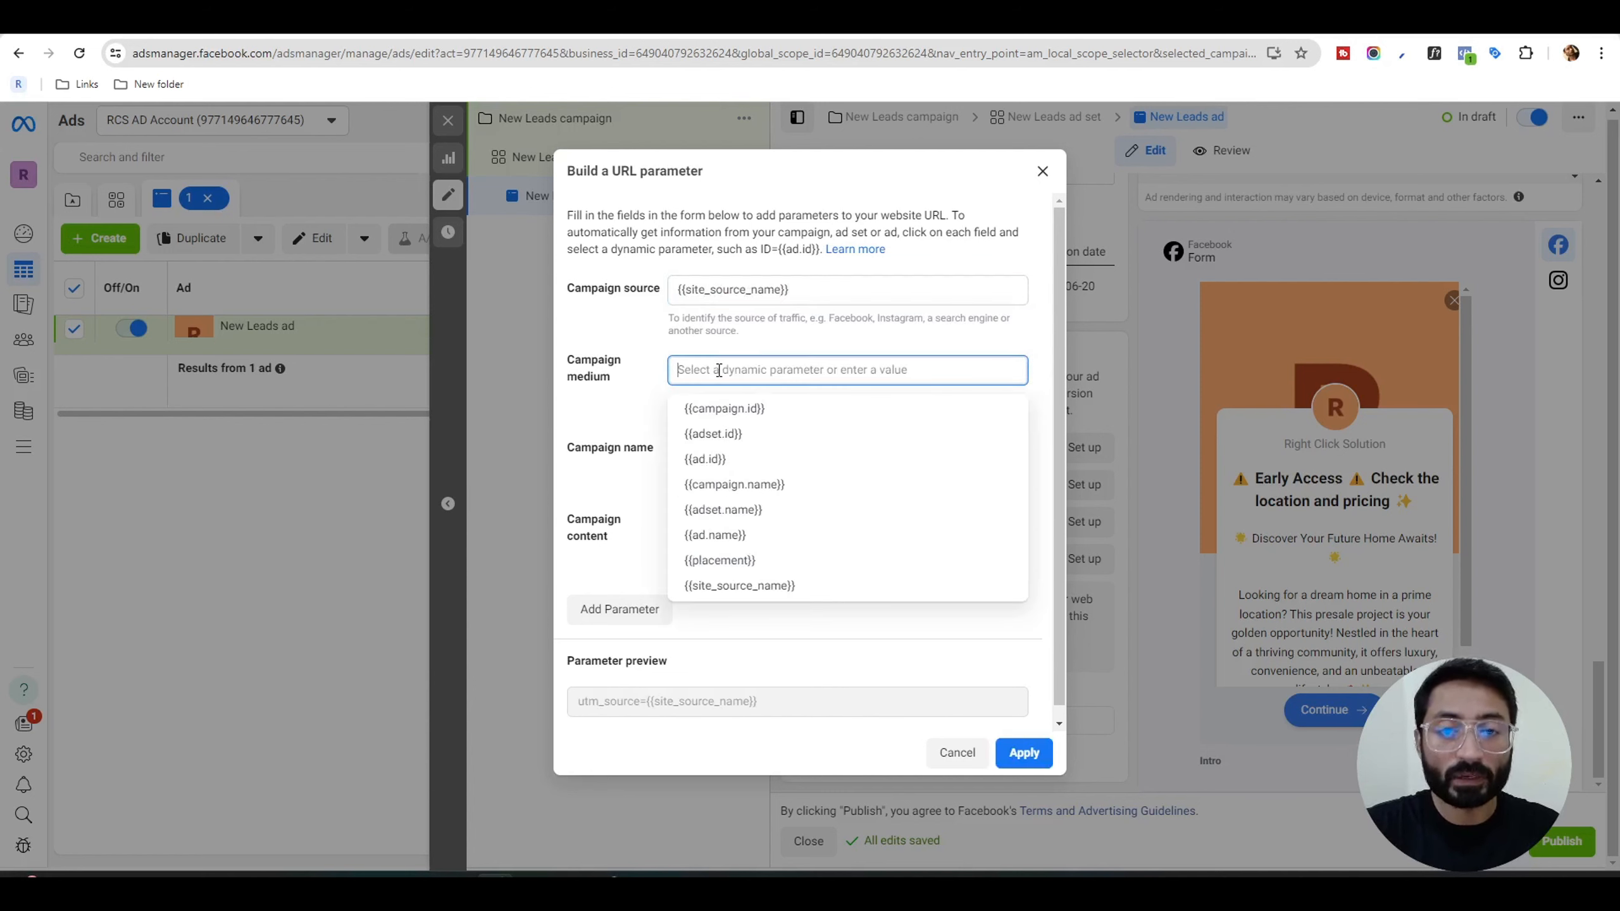
left_click(818, 561)
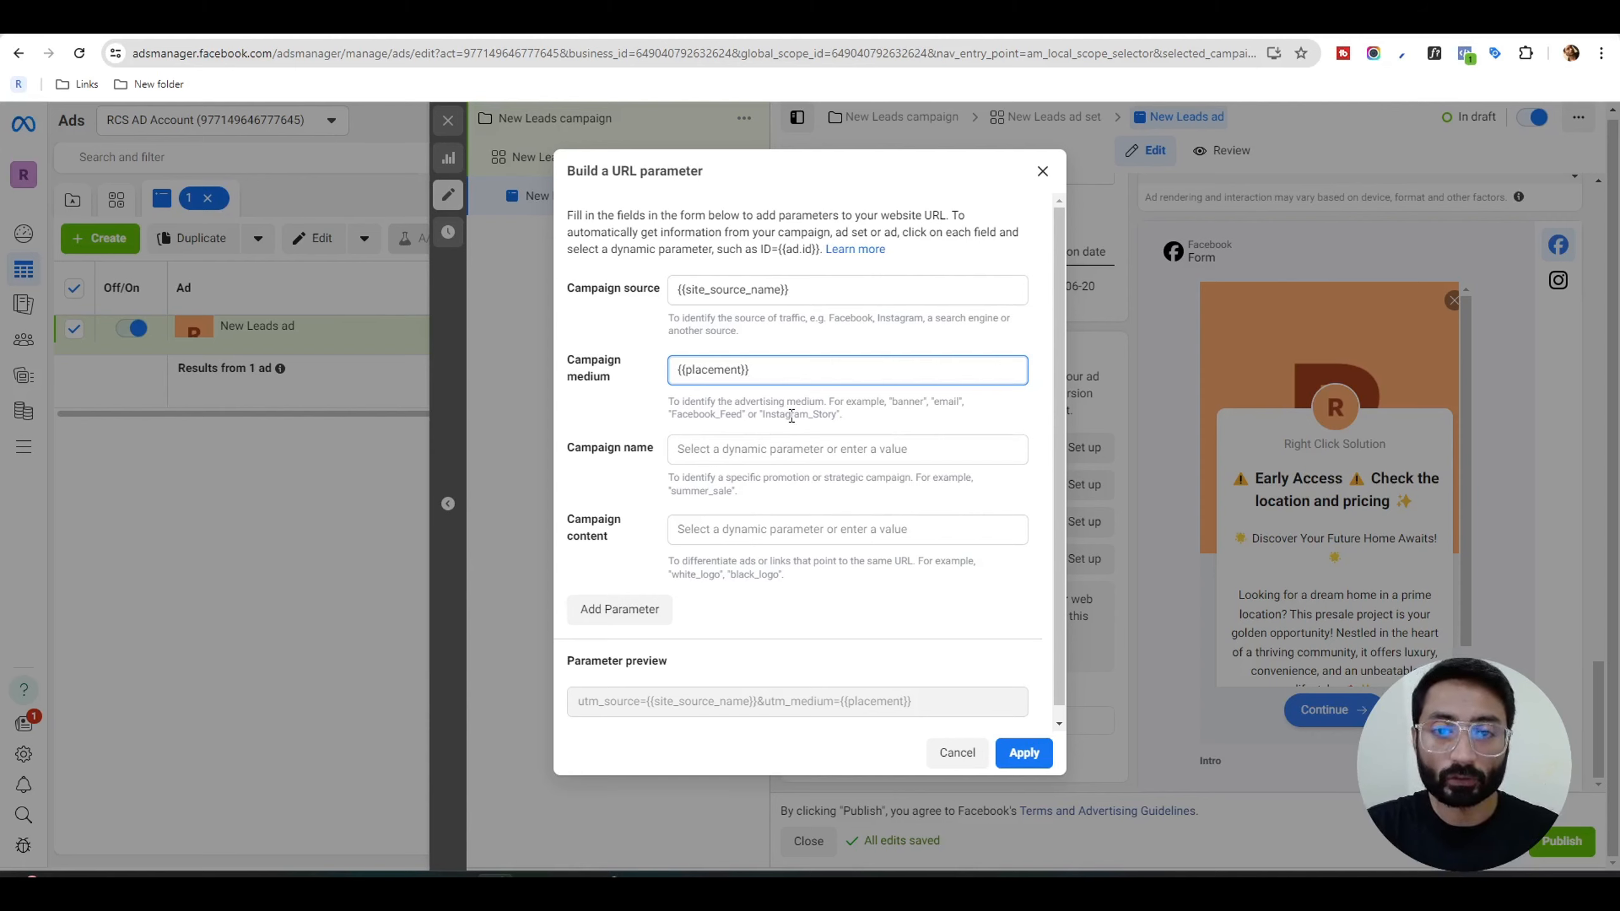
Set the URL parameter's campaign name to {{campaign.name}} and campaign content to {{ad.name}}, and apply the parameters to the ad.
left_click(738, 450)
left_click(778, 565)
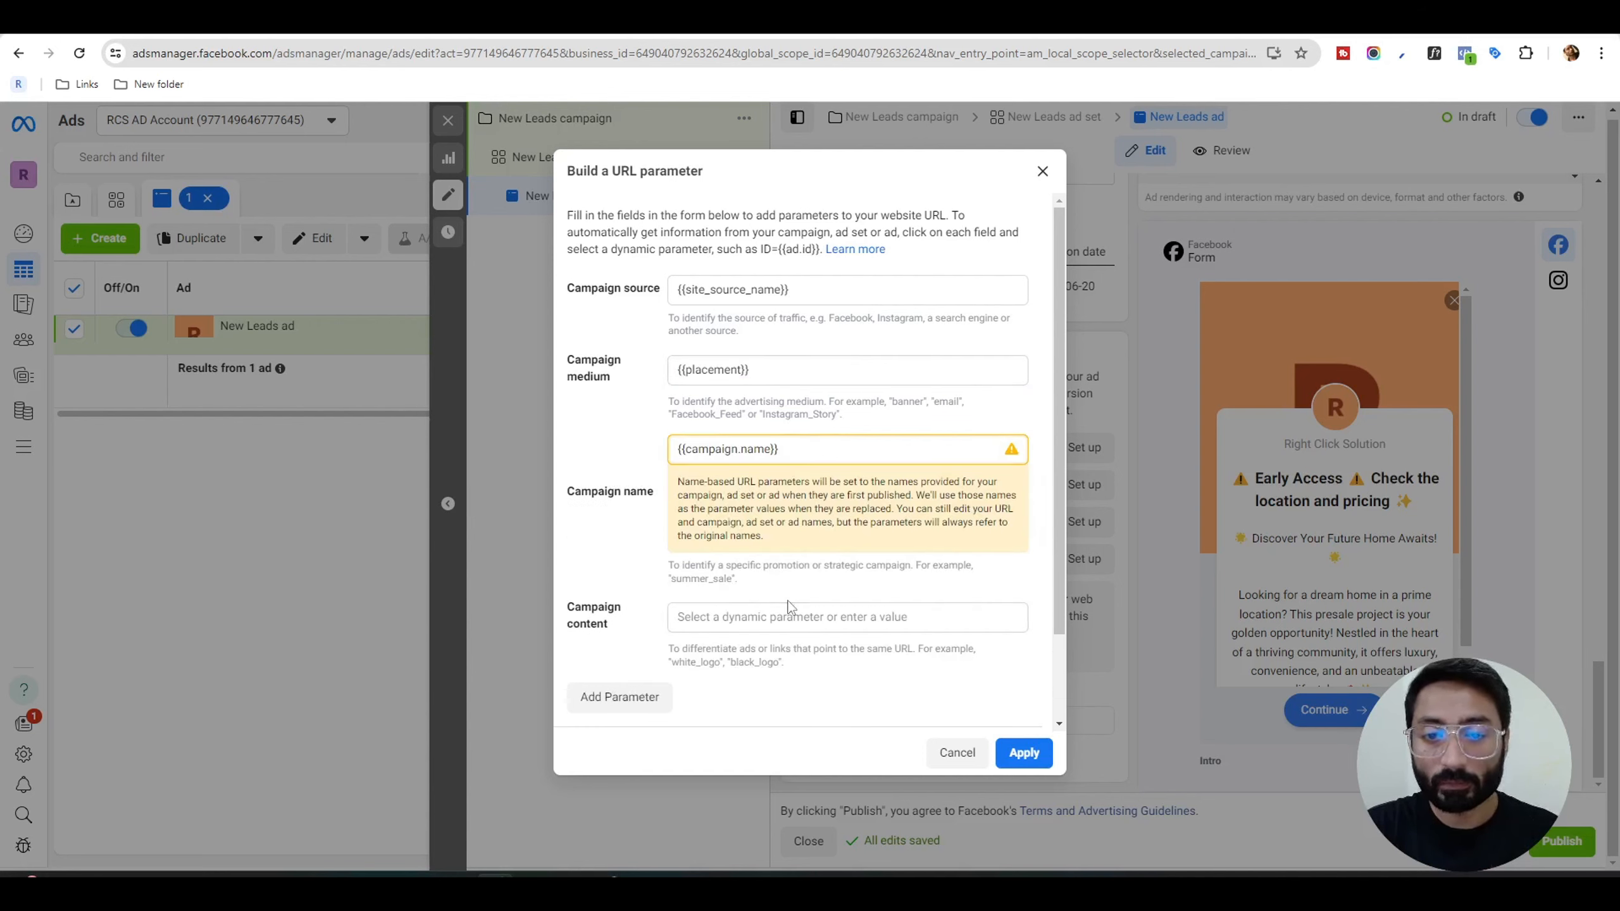
left_click(797, 617)
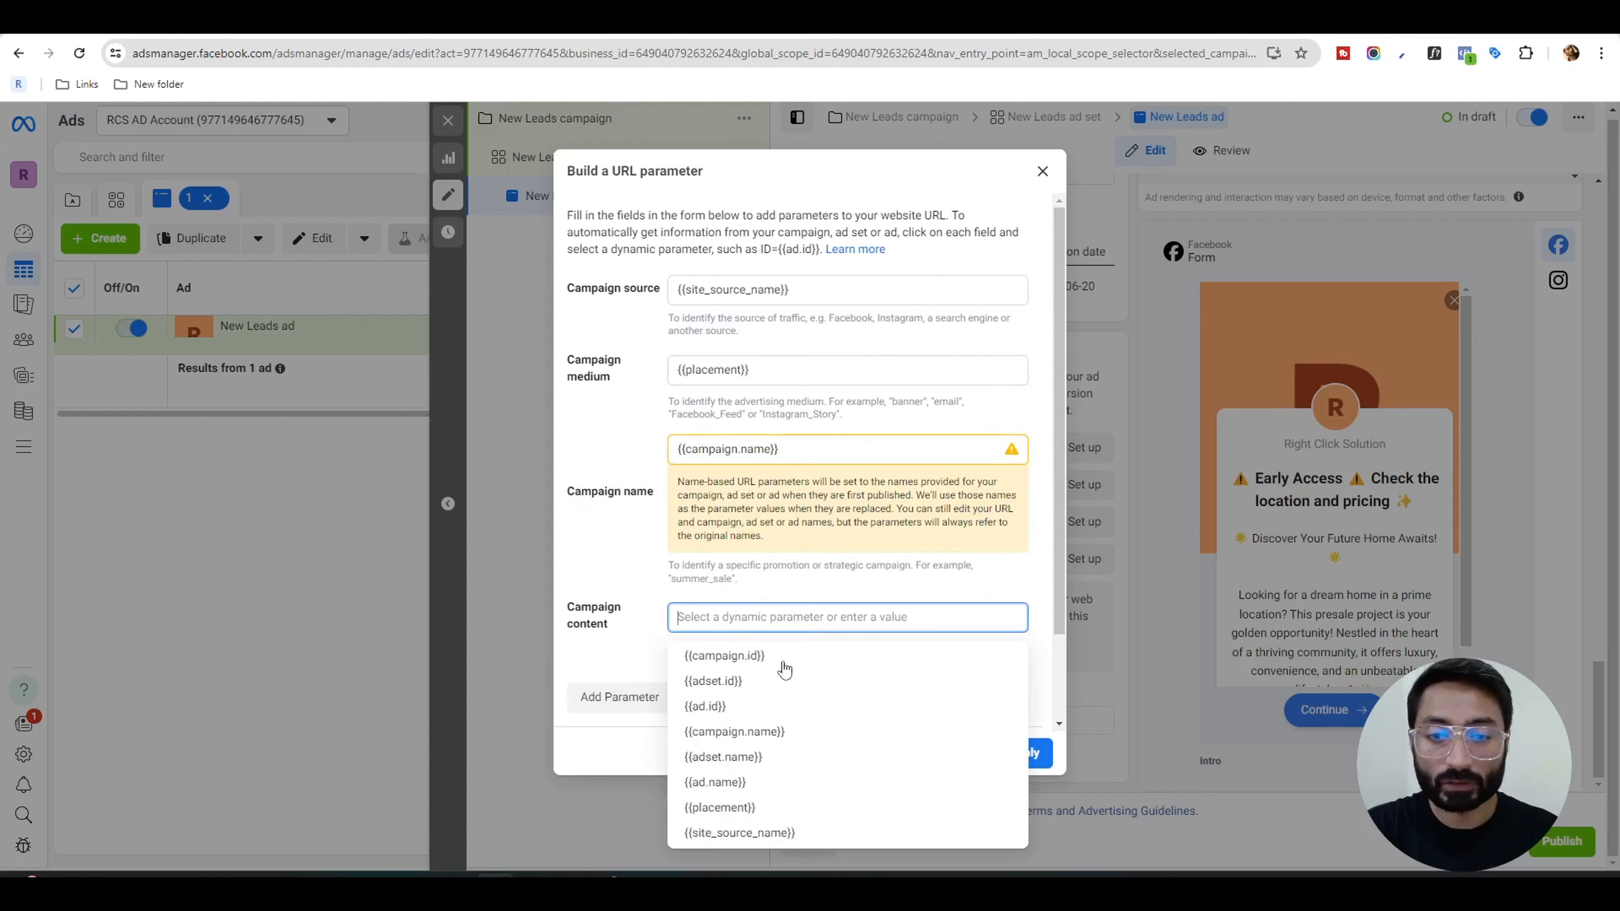
left_click(790, 792)
scroll(880, 641, "down", 3)
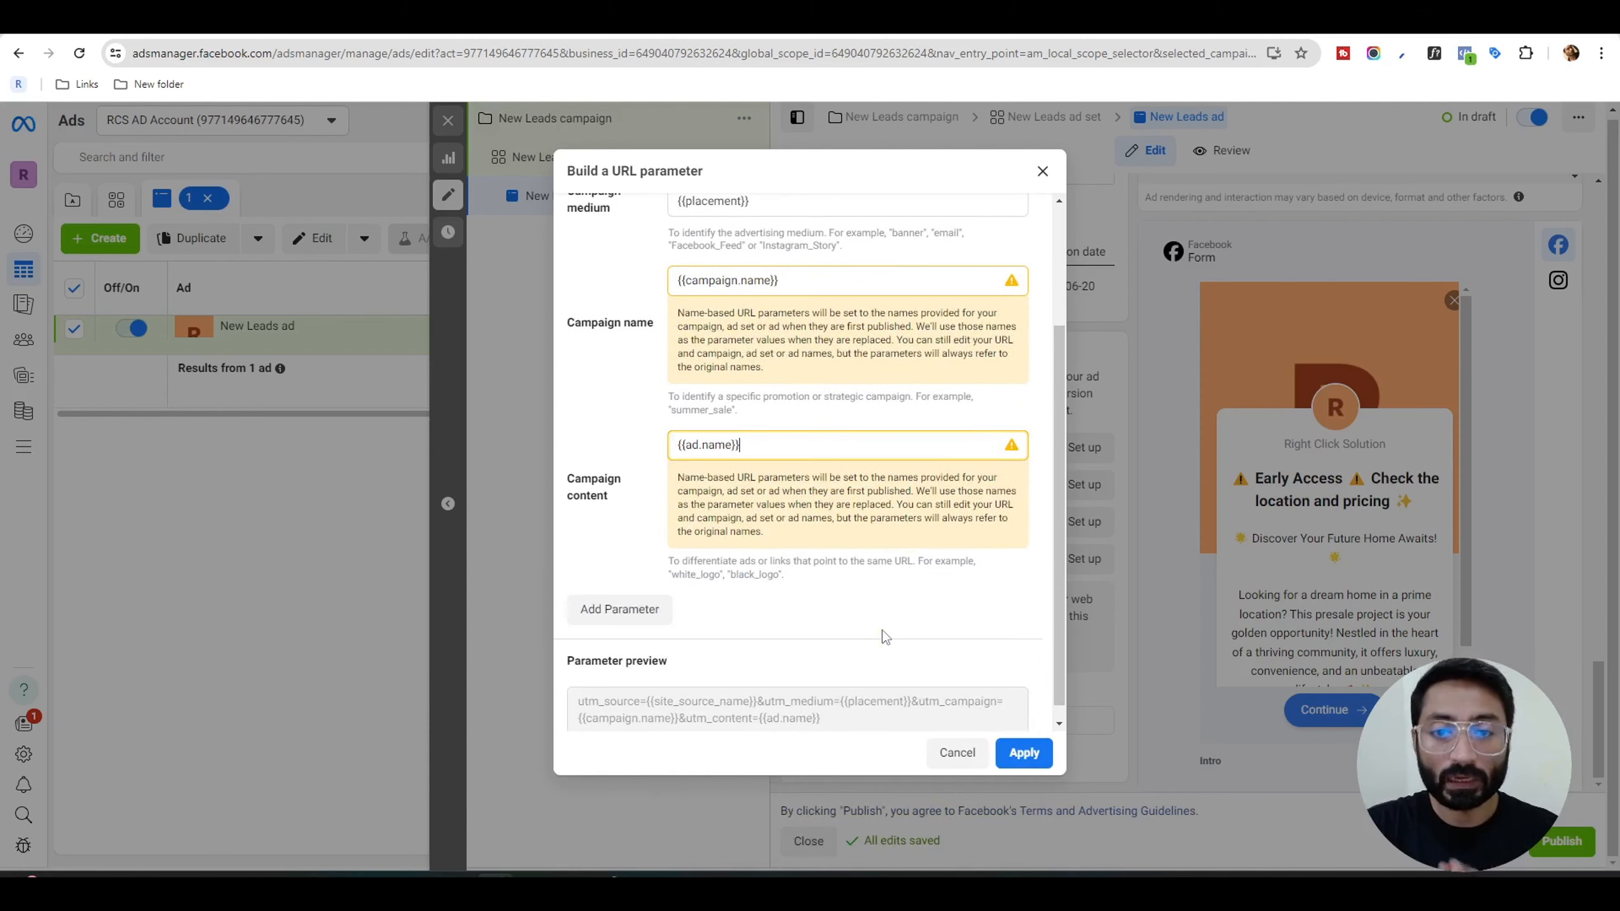
scroll(884, 636, "up", 3)
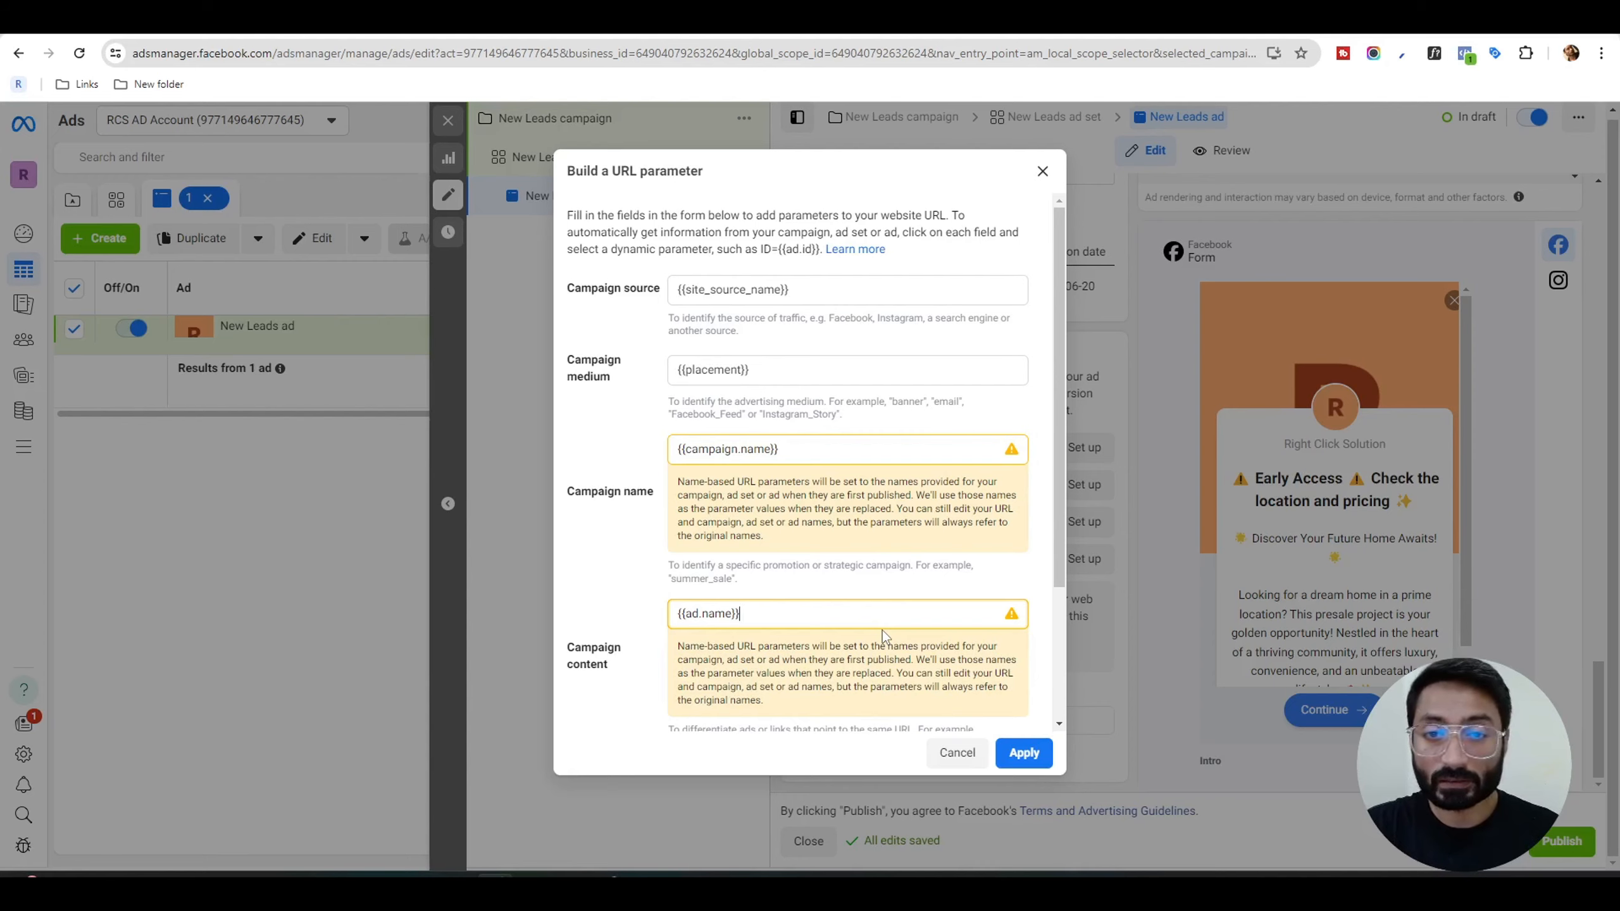
scroll(882, 630, "down", 3)
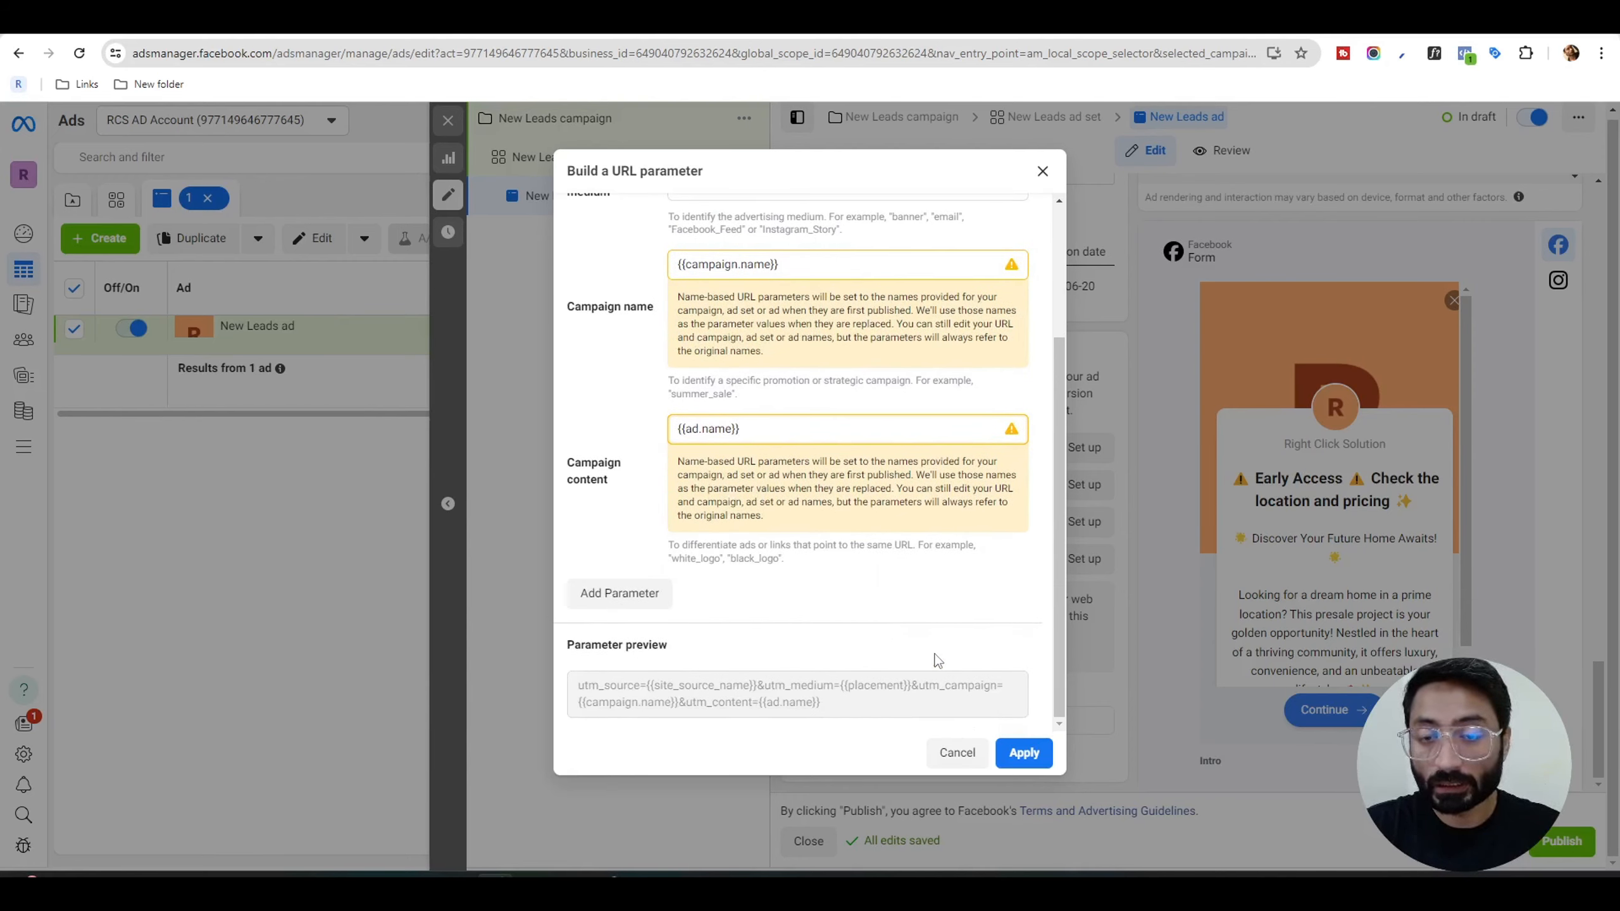
left_click(1024, 754)
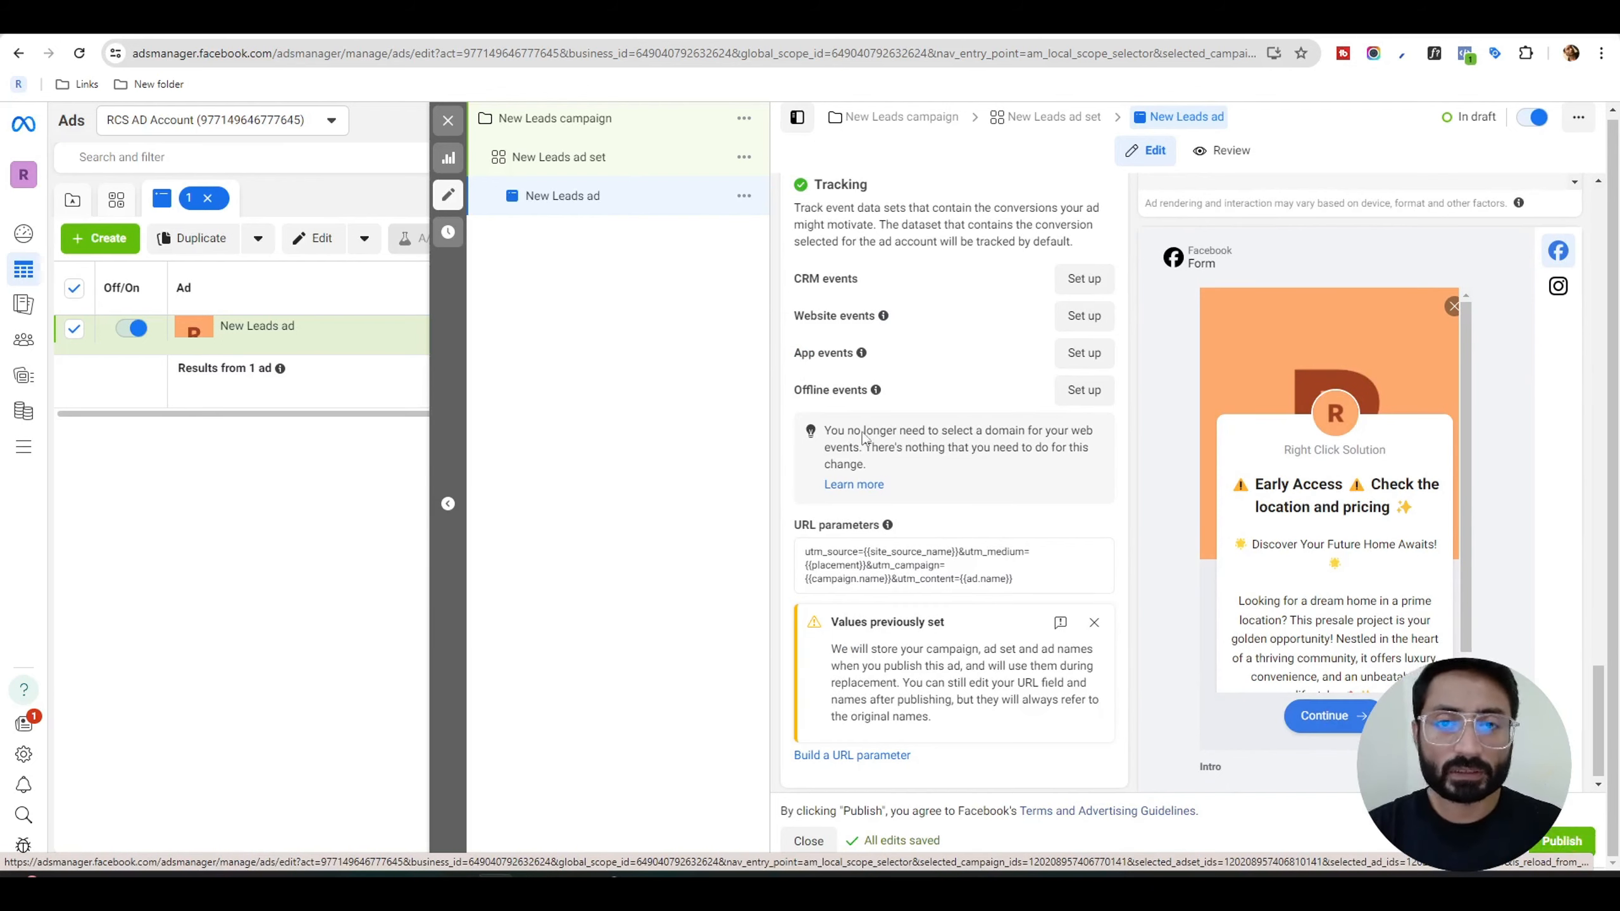
Review the ad's settings, close the ad editor and look through the performance columns of the ads table.
scroll(877, 442, "up", 15)
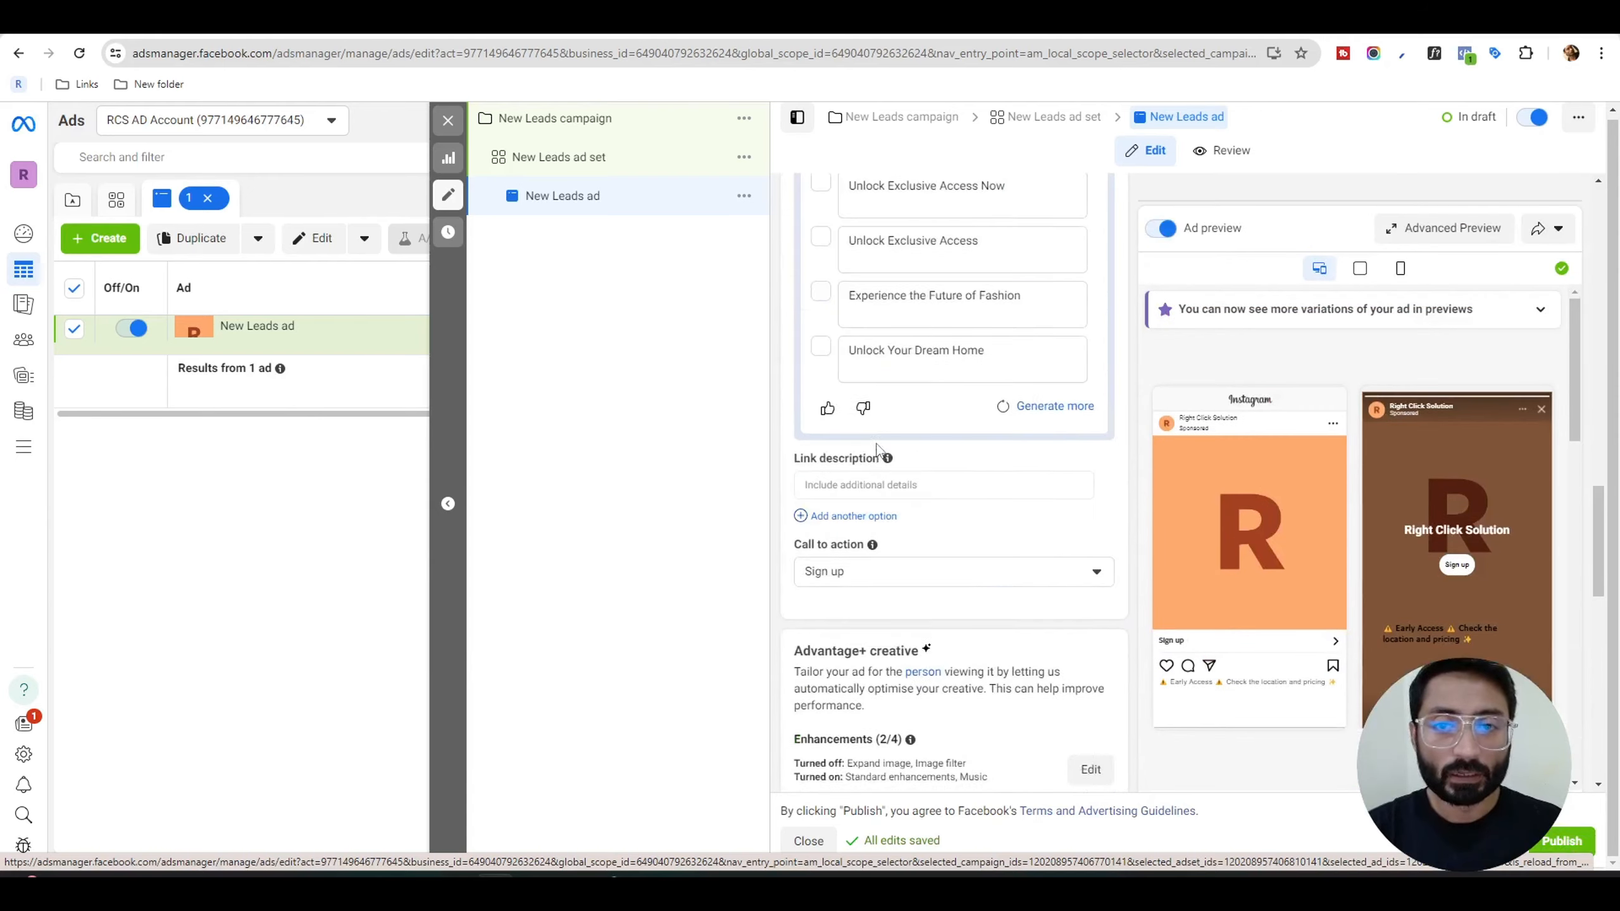
scroll(878, 450, "up", 6)
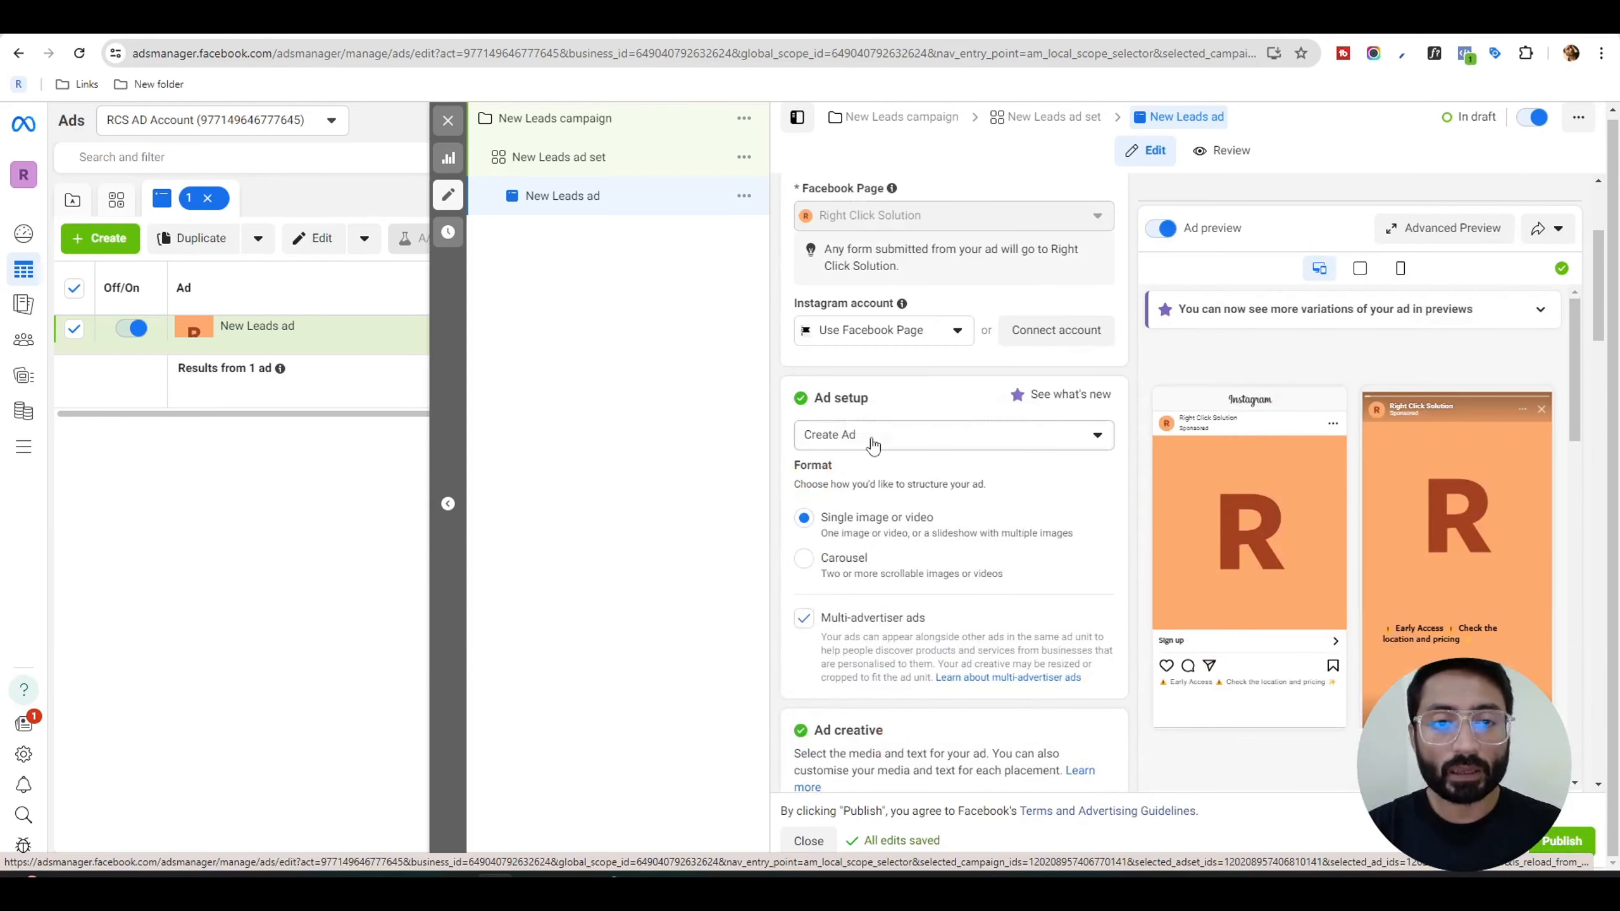
left_click(449, 121)
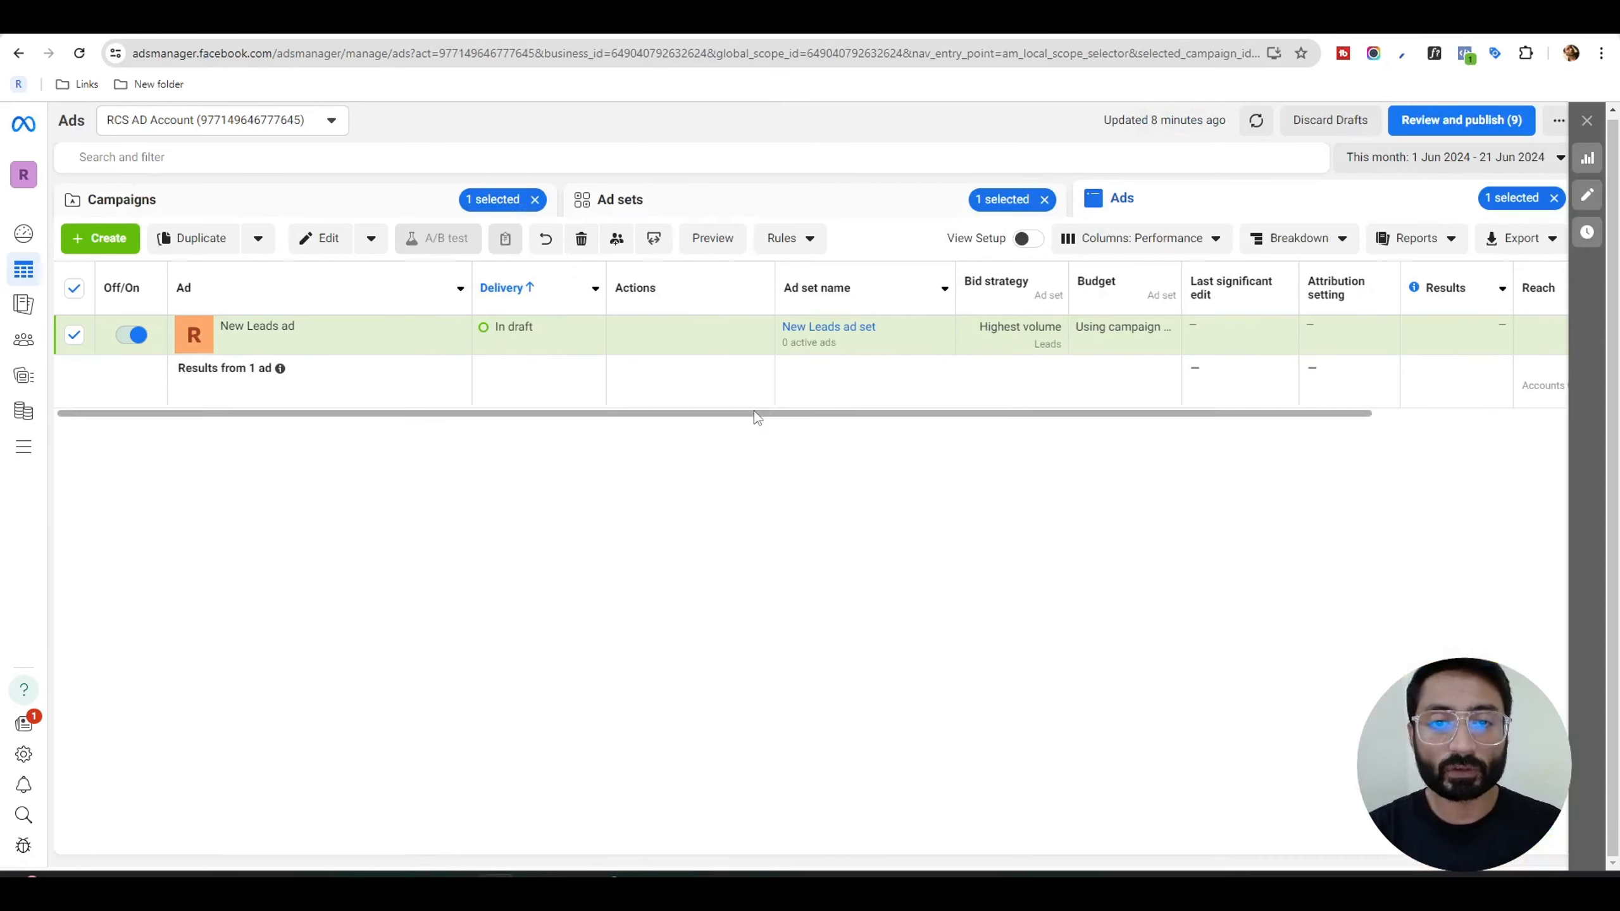
left_click_drag(755, 416, 1277, 431)
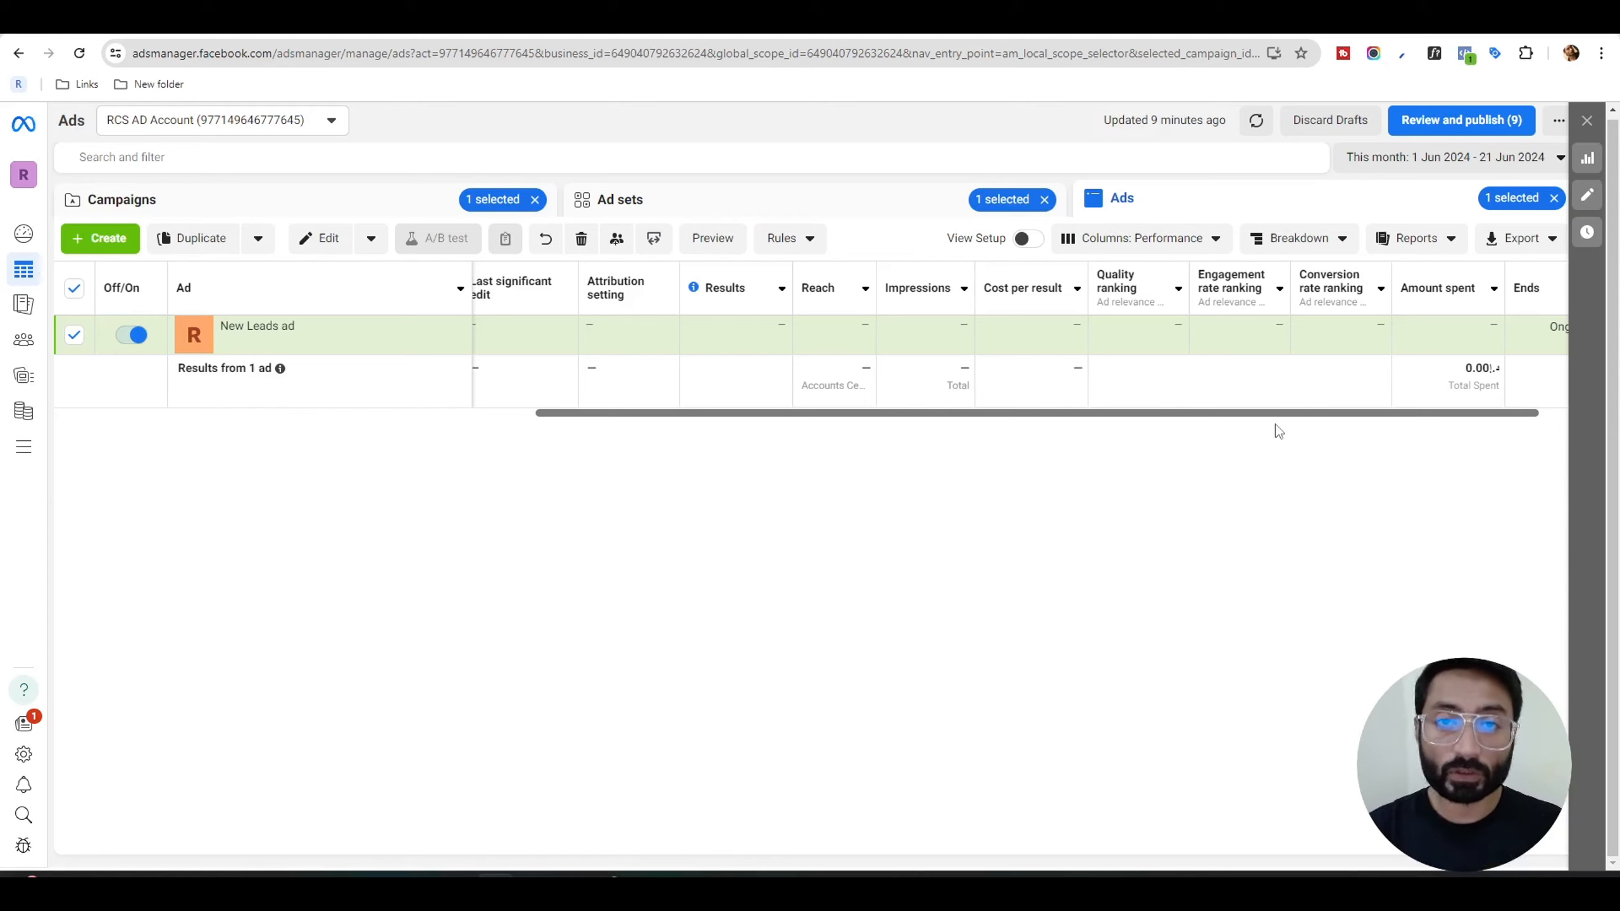
scroll(1275, 424, "left", 10)
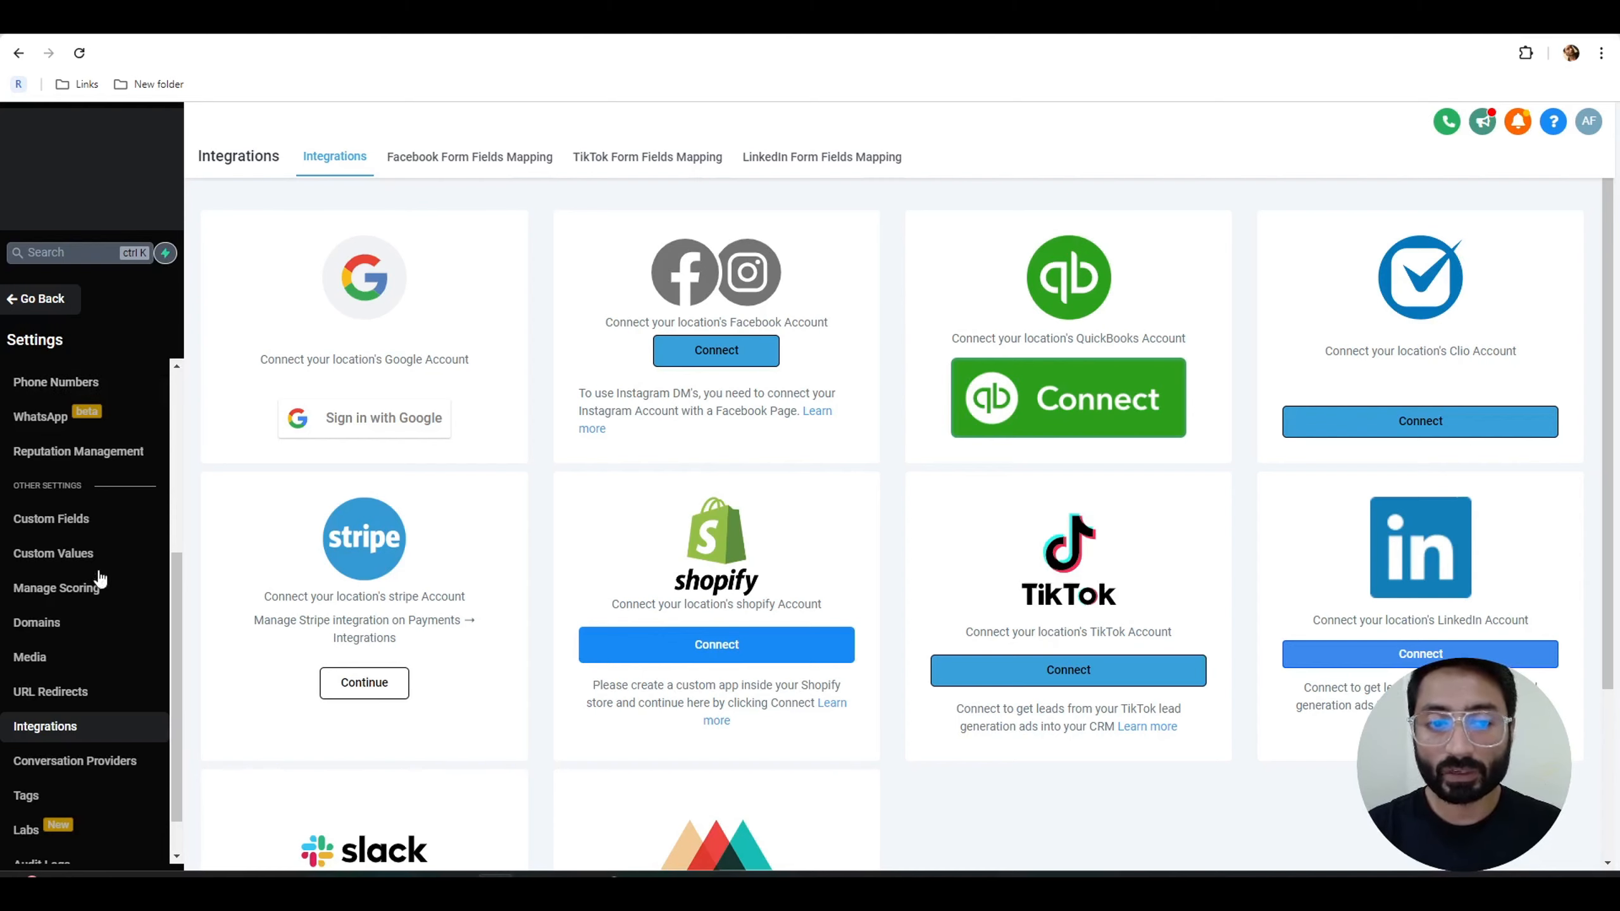
Switch to the CRM's integration settings and connect the Facebook account with RCS AD Account and the Right Click Solution page.
scroll(99, 578, "down", 1)
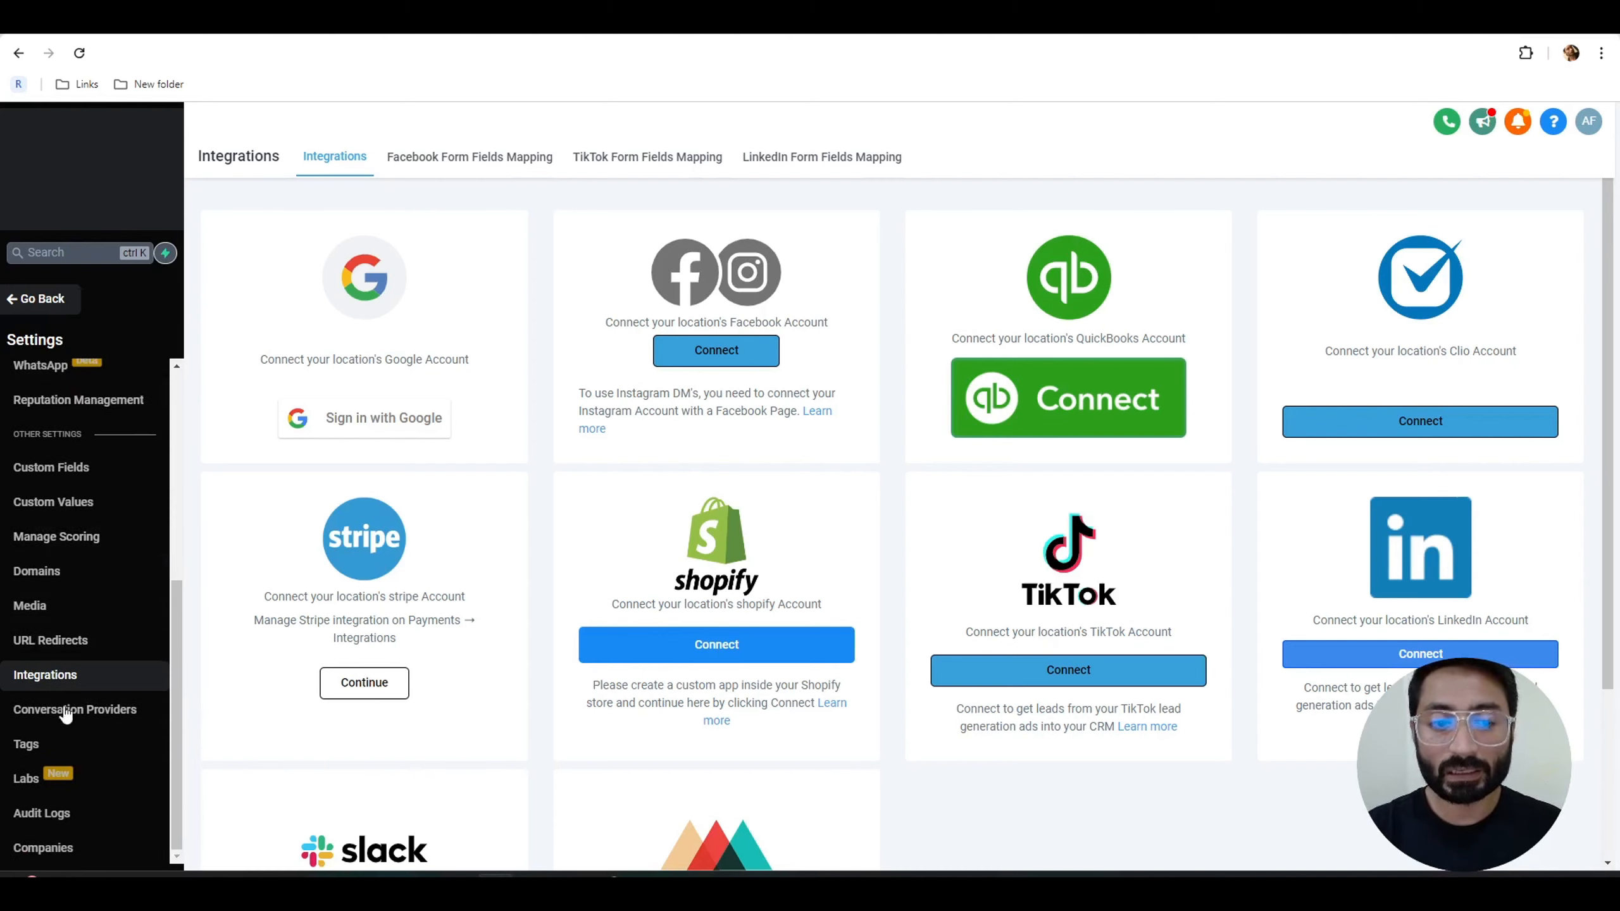
left_click(725, 361)
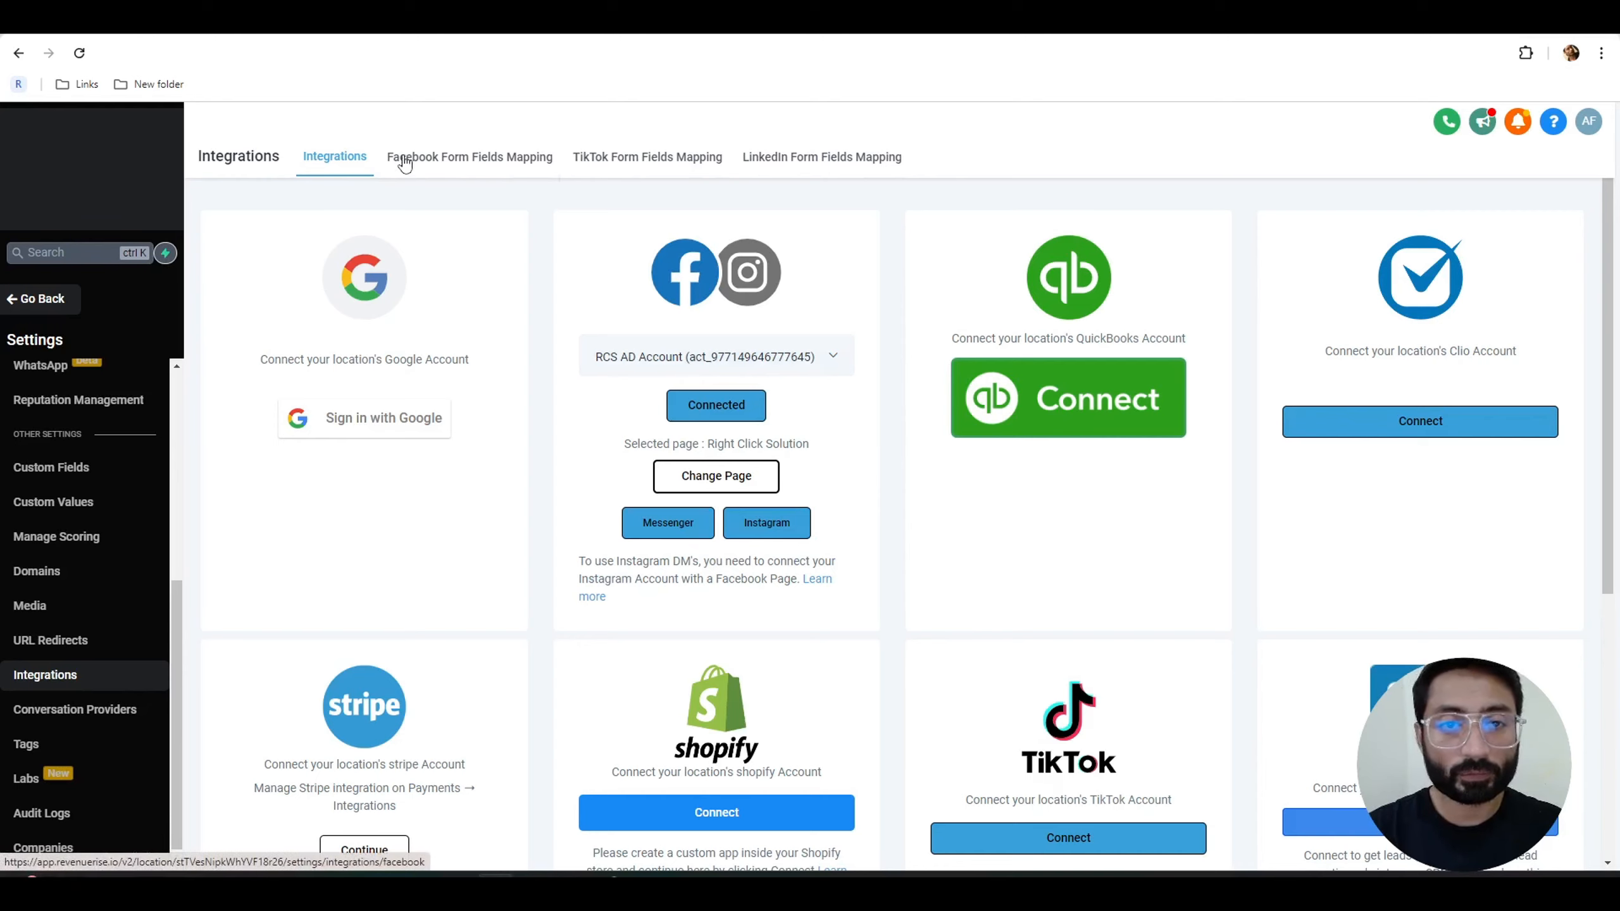
left_click(462, 163)
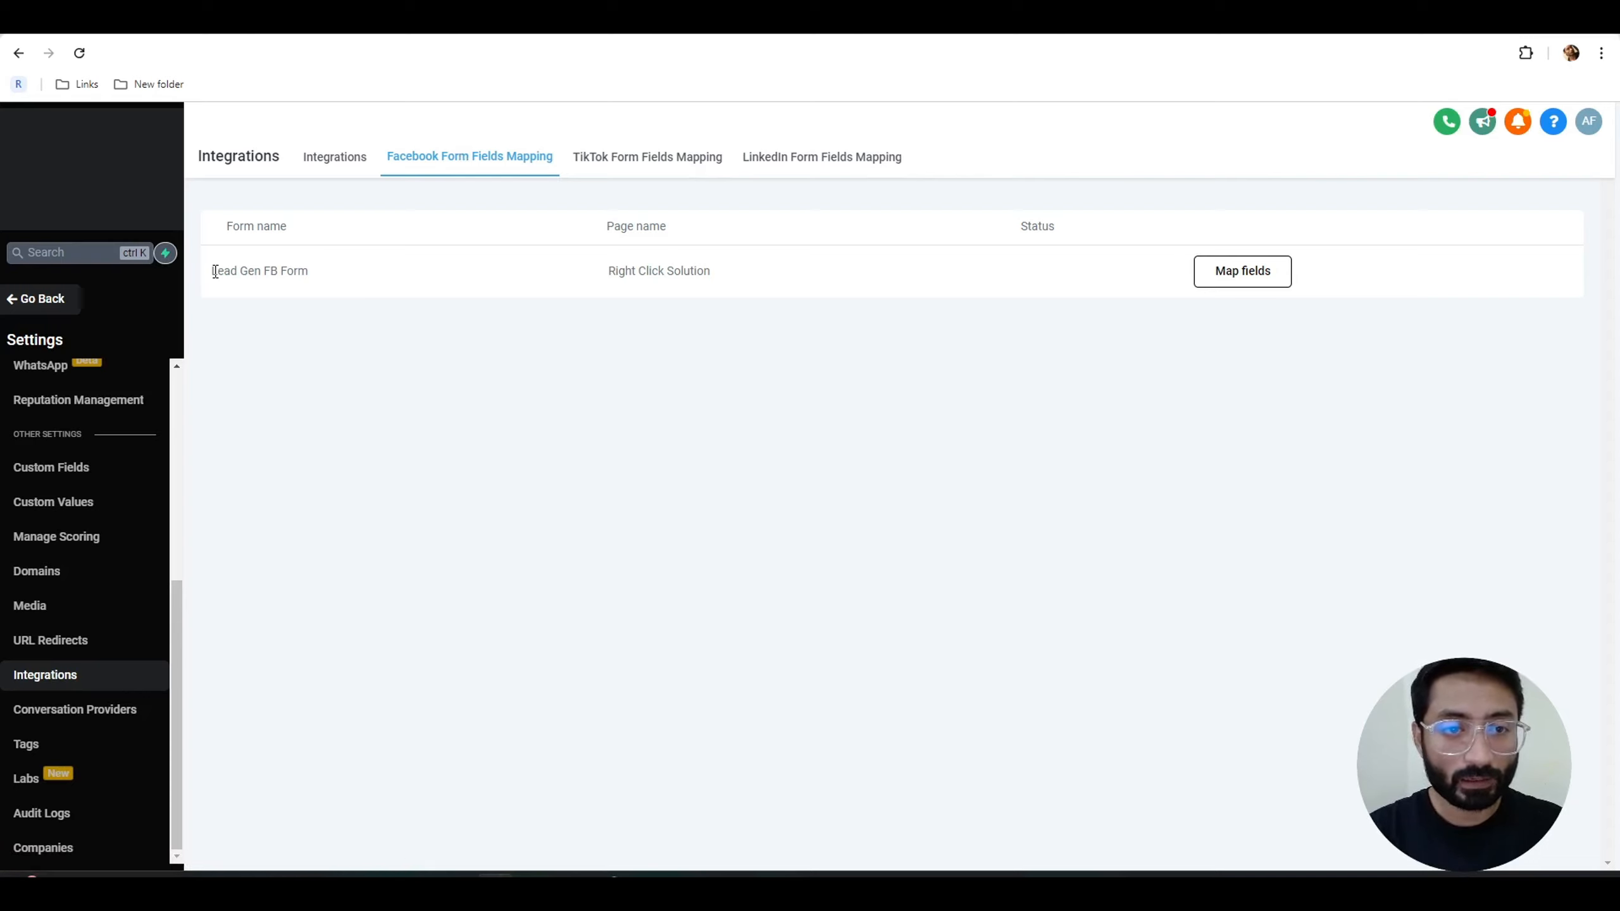
left_click_drag(212, 271, 322, 279)
left_click(319, 272)
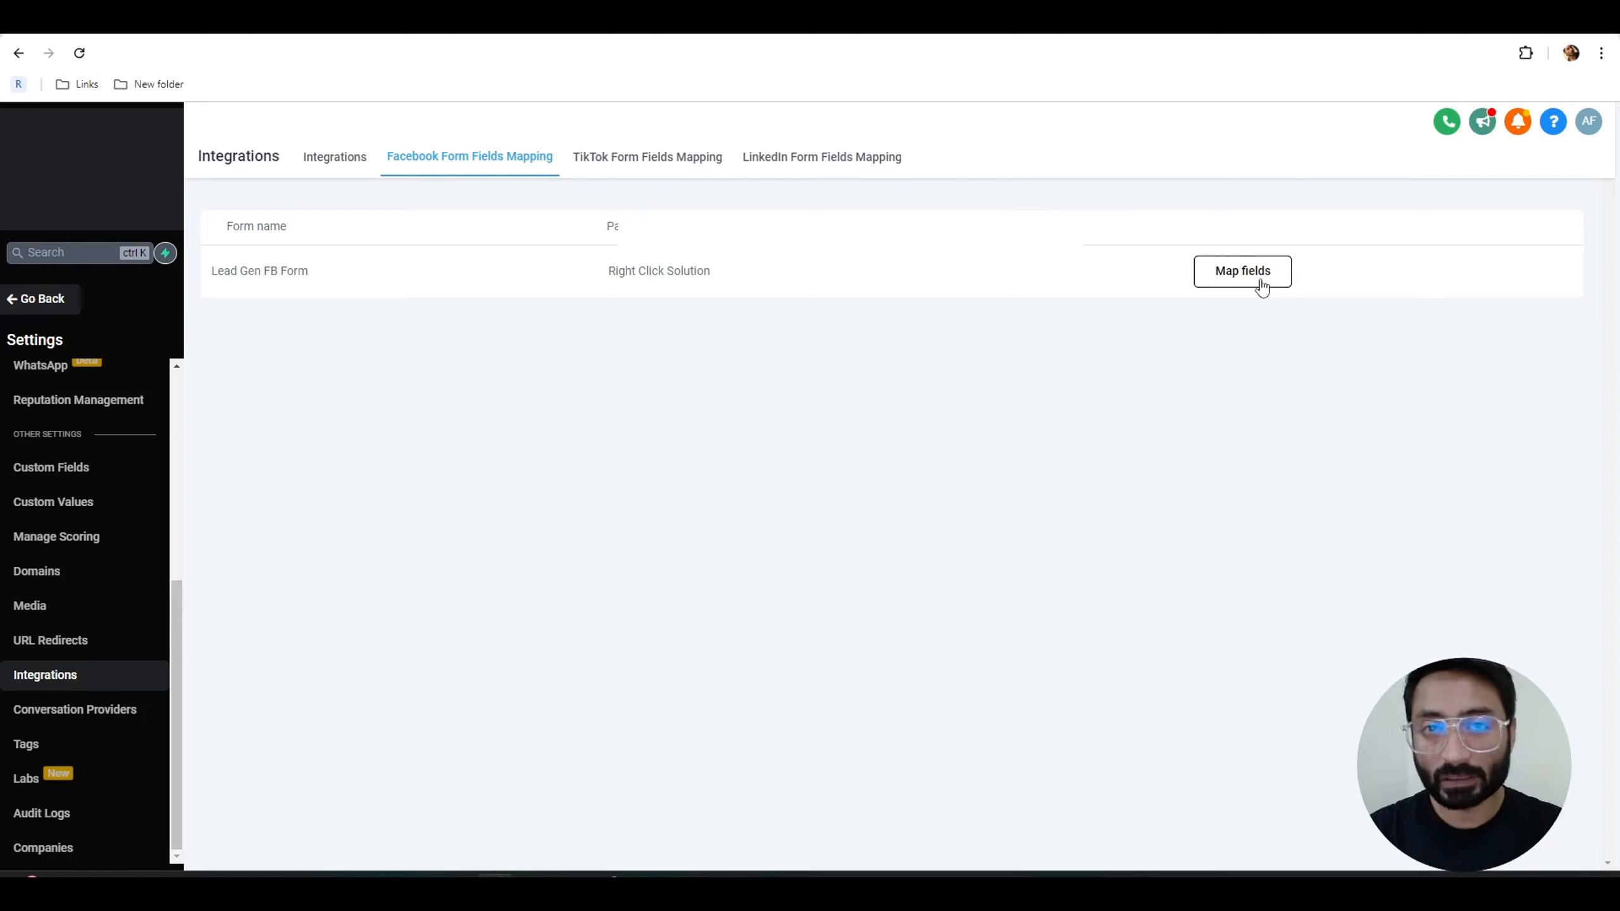
left_click(1262, 286)
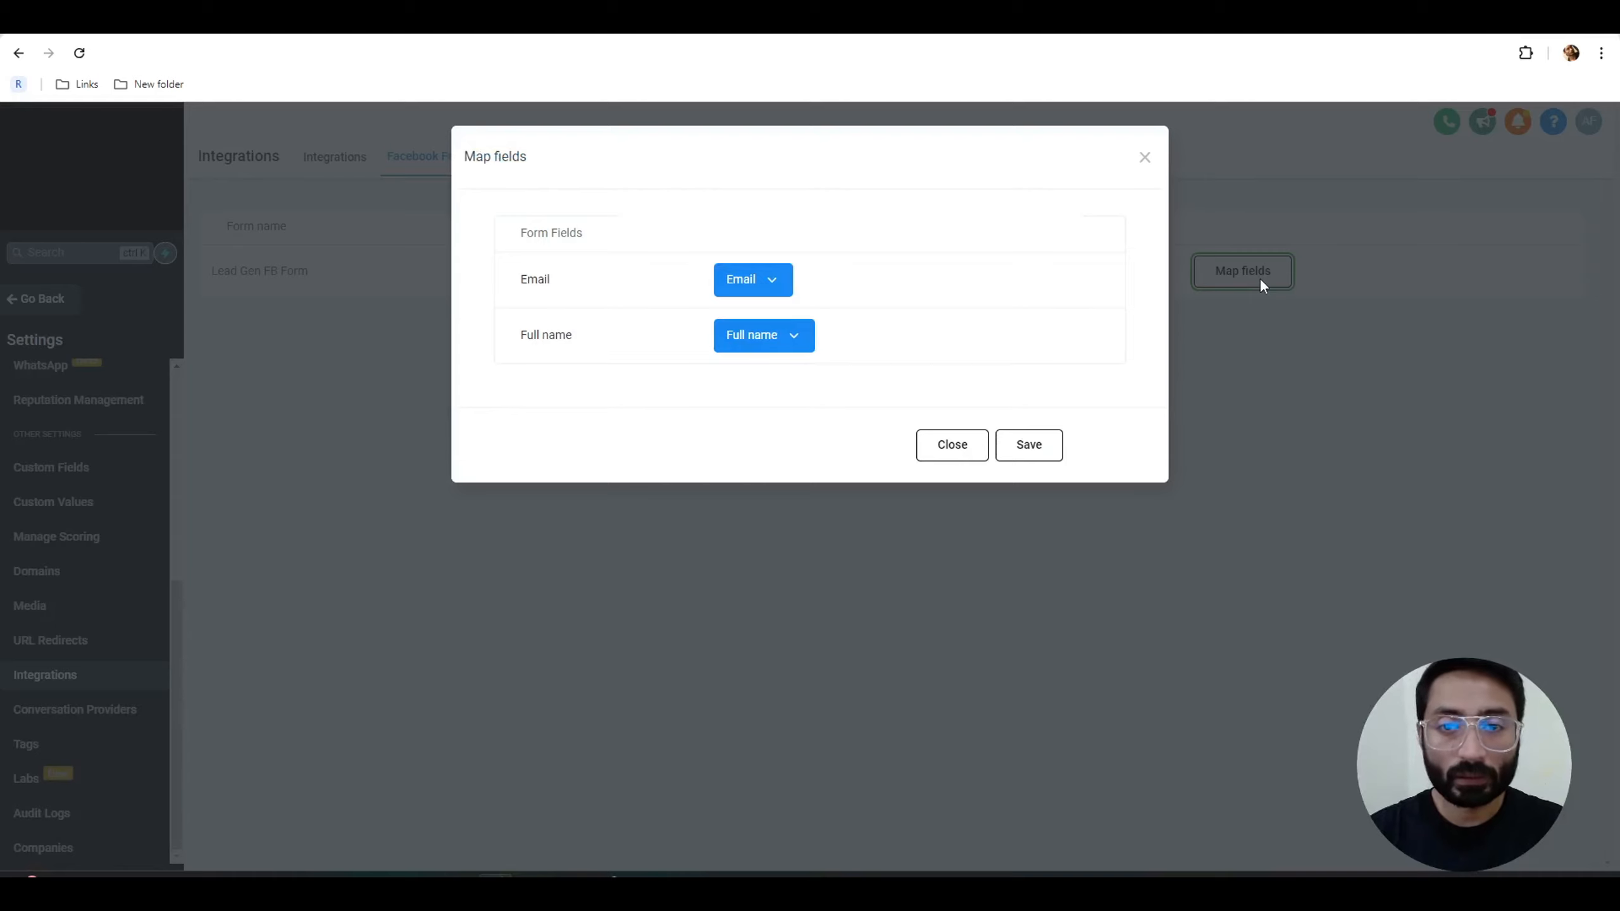
left_click(764, 300)
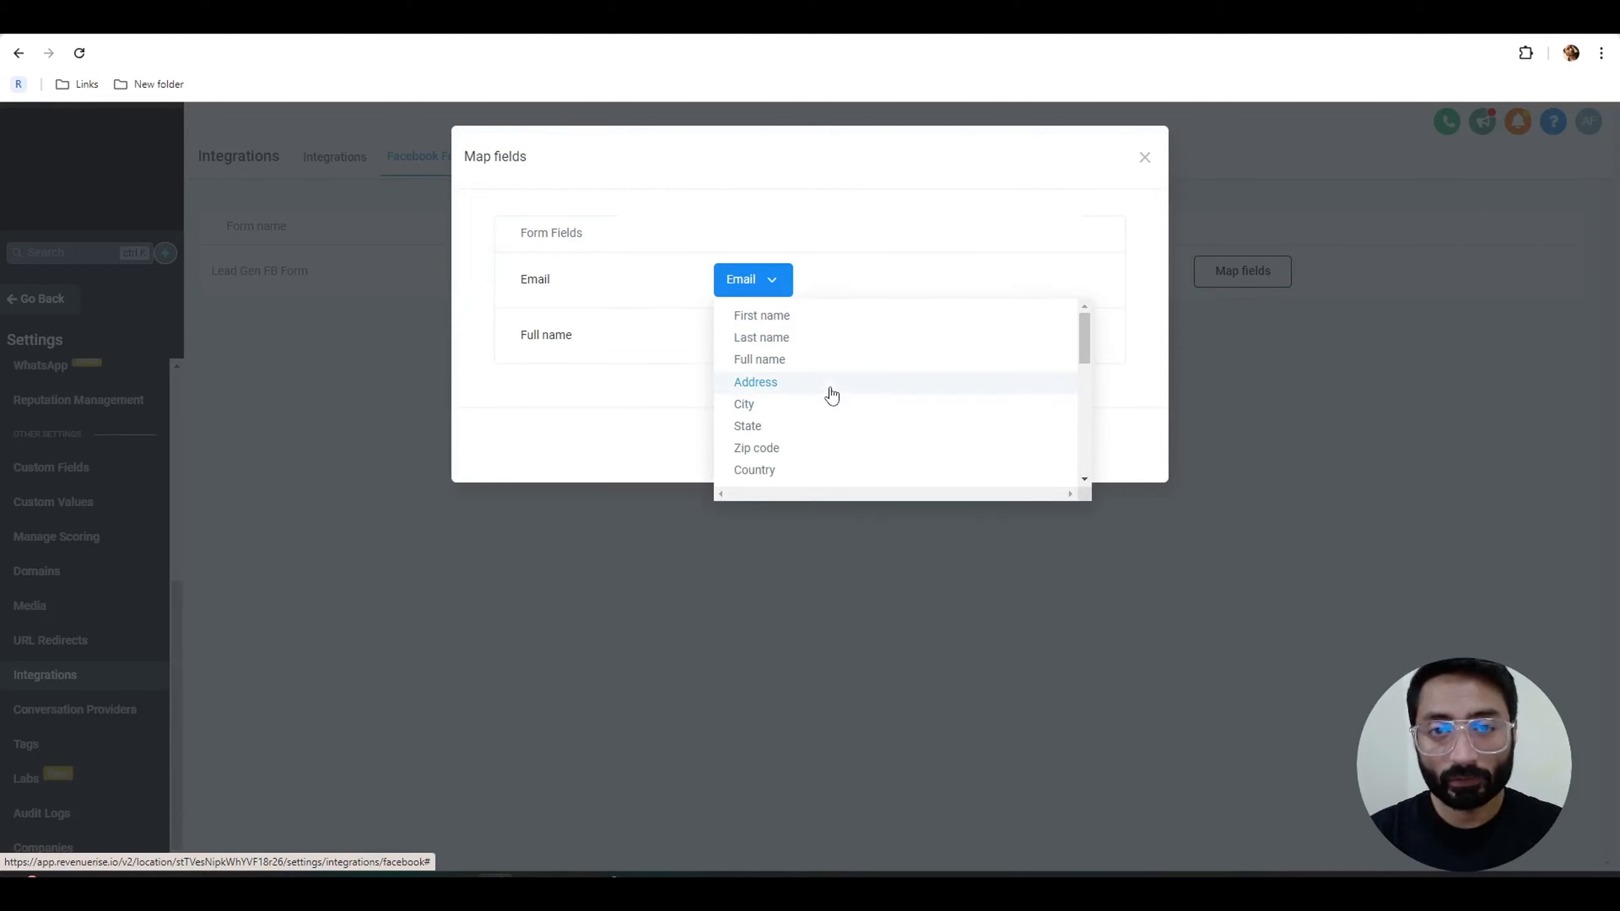
left_click(759, 359)
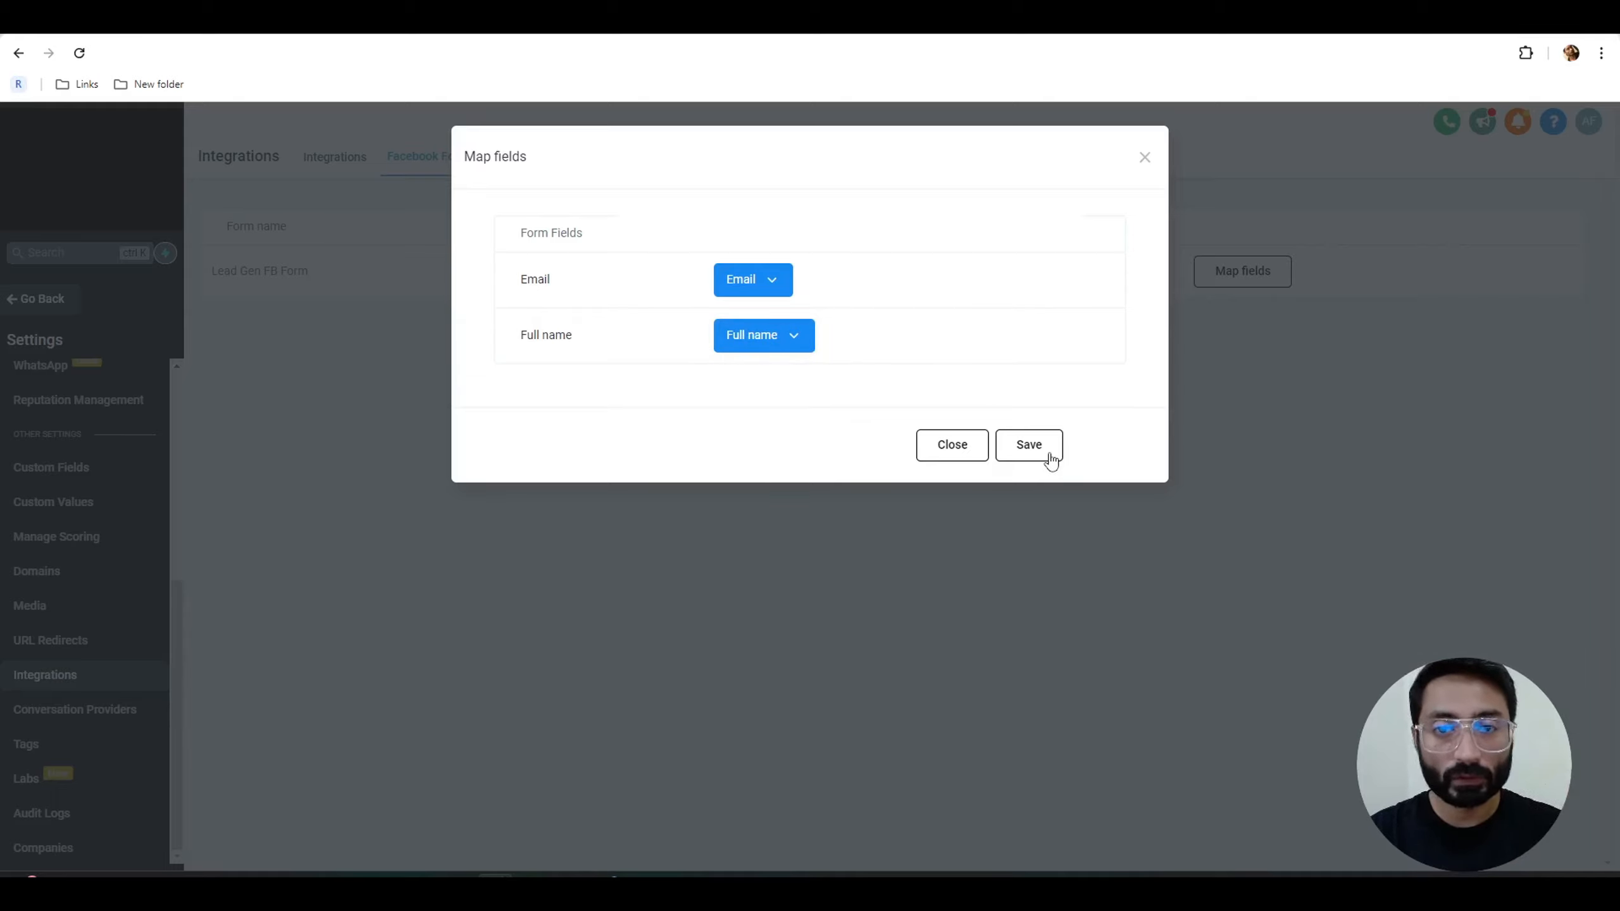
left_click(1029, 445)
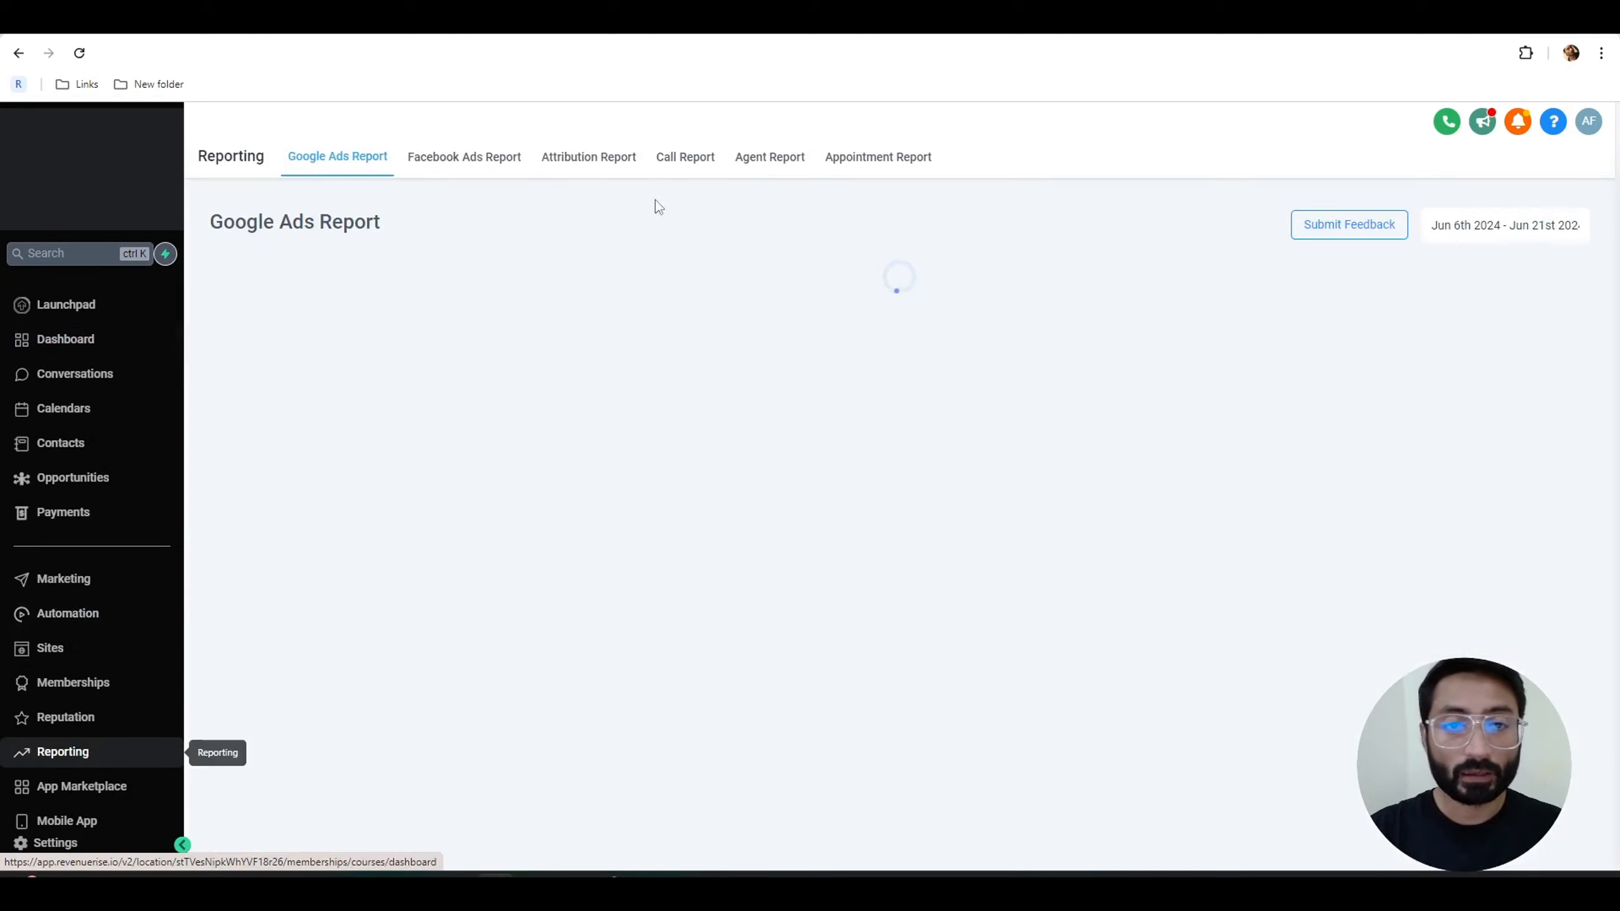
View the Facebook Ads report and the Google Ads report in the CRM's reporting section.
left_click(456, 160)
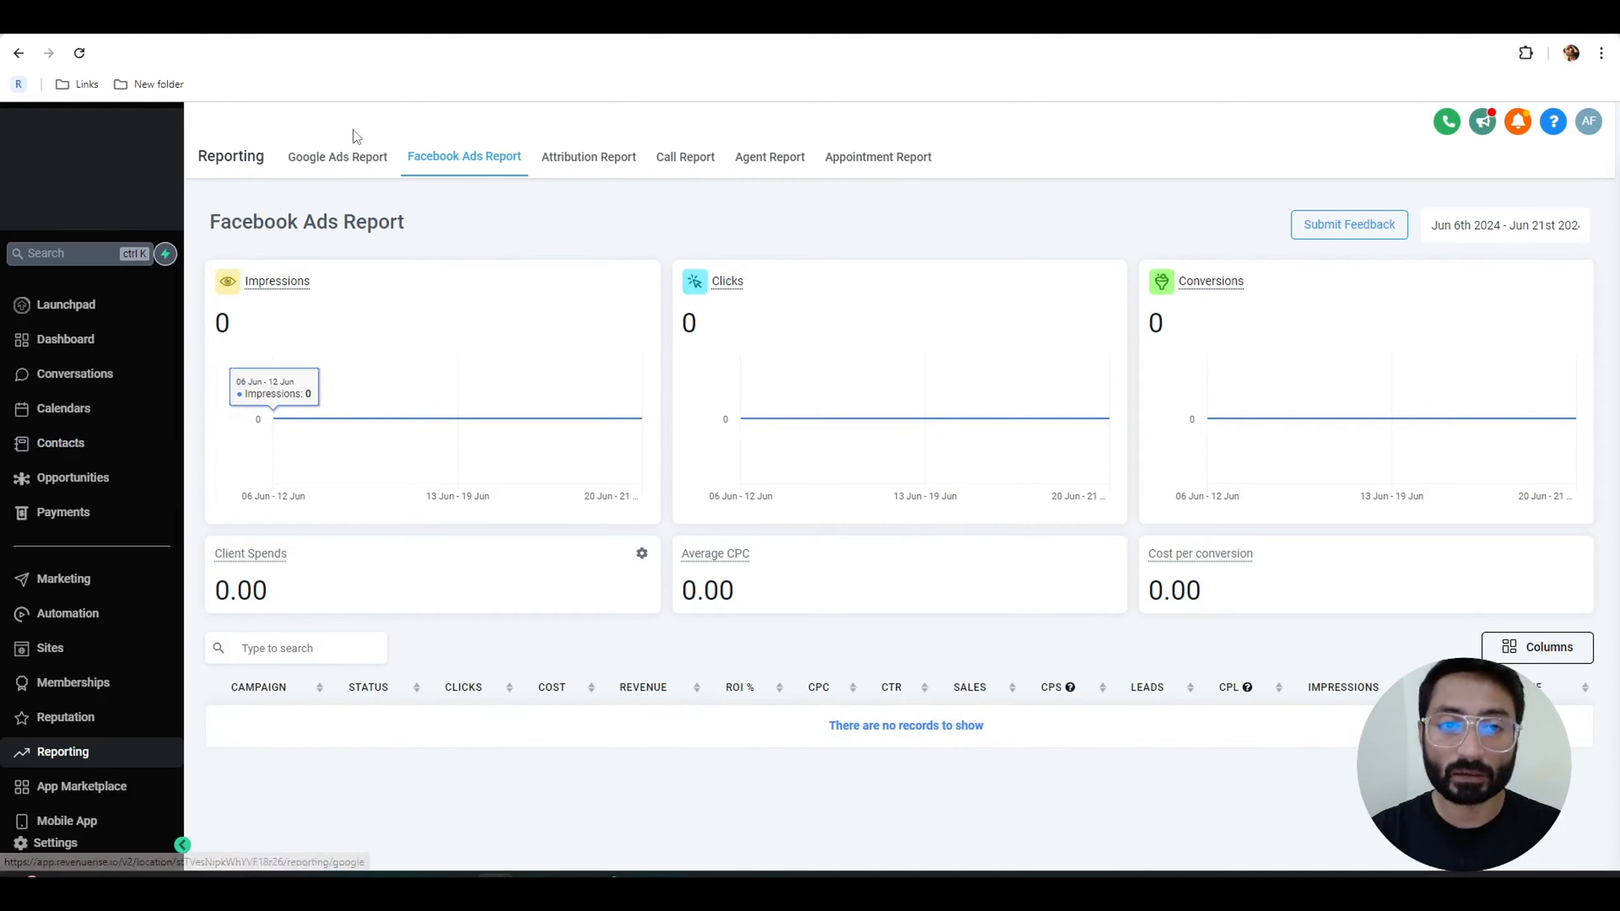
left_click(353, 164)
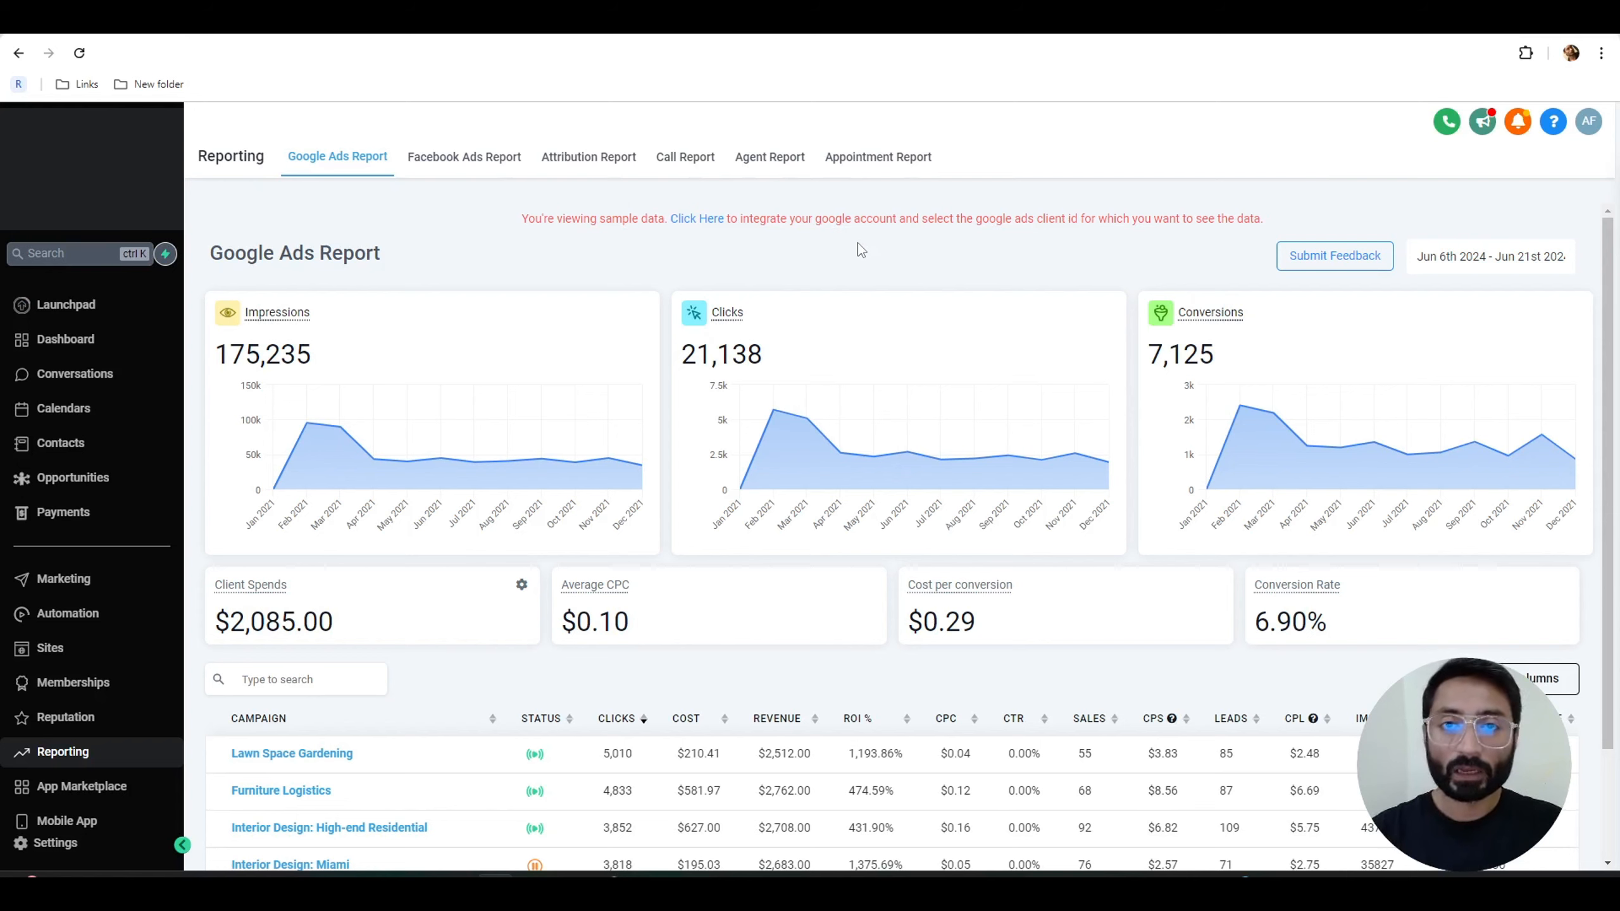